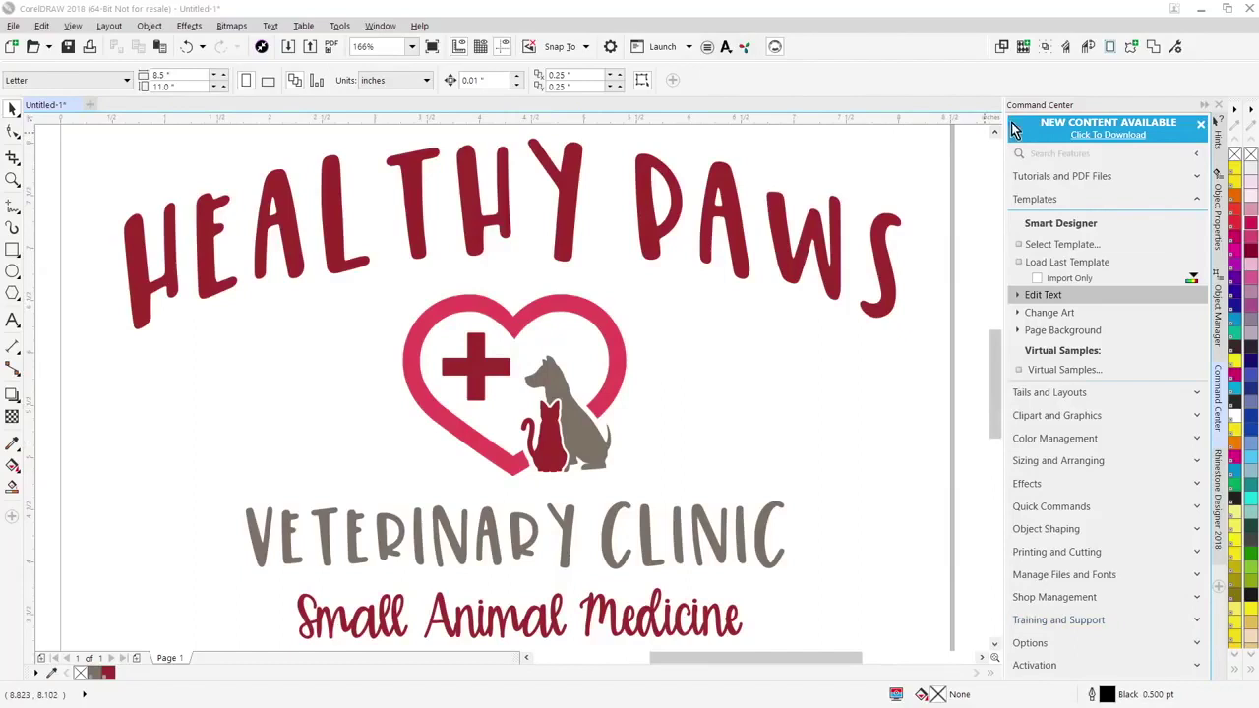
pyautogui.click(1119, 138)
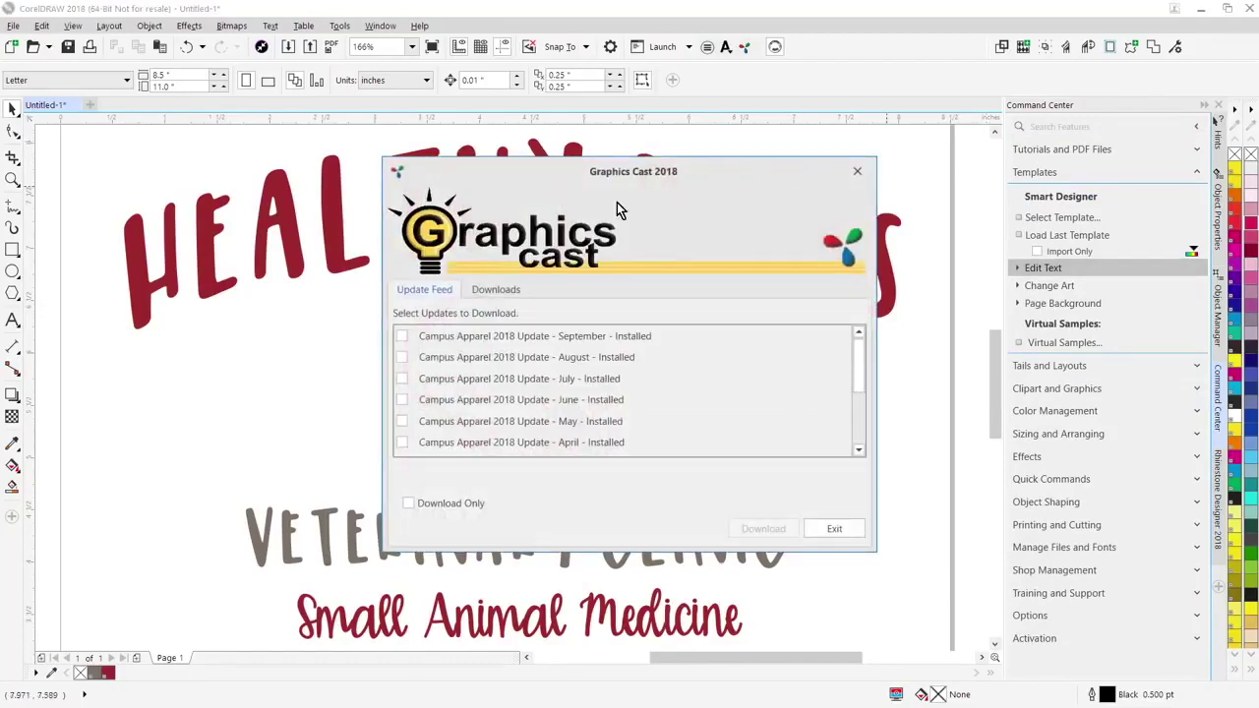
pyautogui.click(614, 339)
pyautogui.moveTo(860, 356)
pyautogui.mouseDown()
pyautogui.moveTo(856, 438)
pyautogui.moveTo(866, 351)
pyautogui.mouseUp()
pyautogui.click(857, 172)
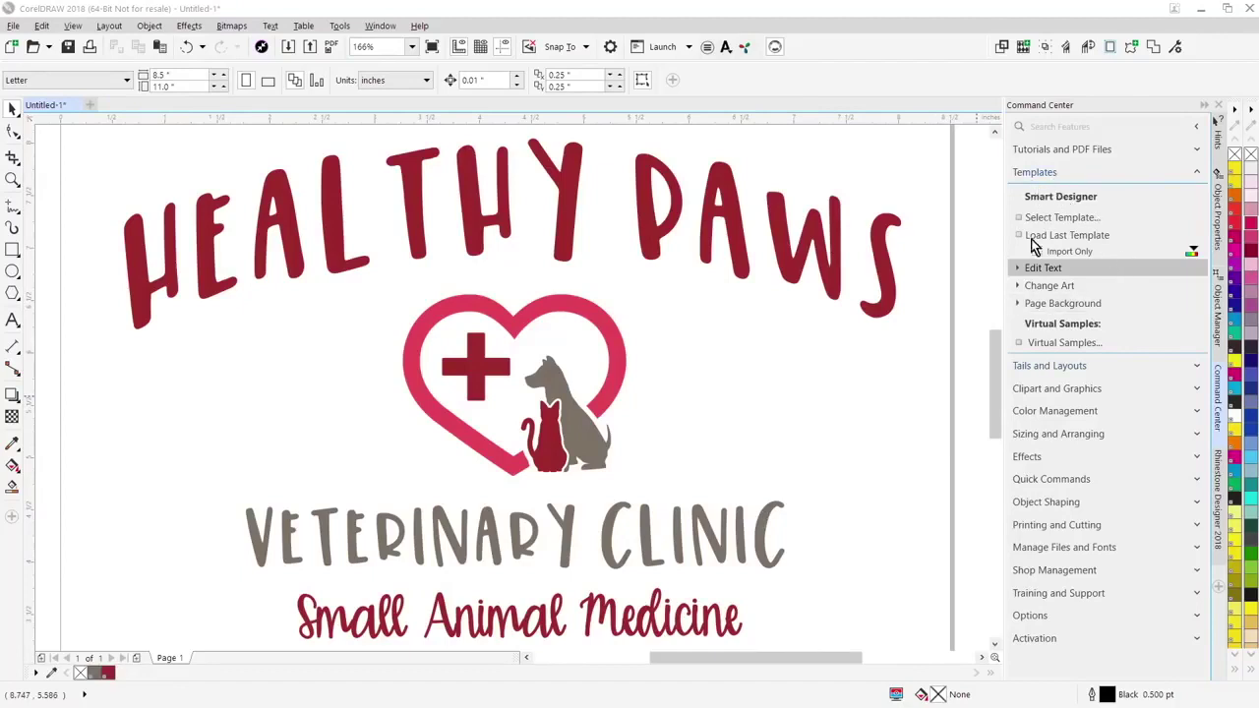
# Step: Replace the HEALTHY PAWS headline text with DESERT VISTA
pyautogui.click(1019, 275)
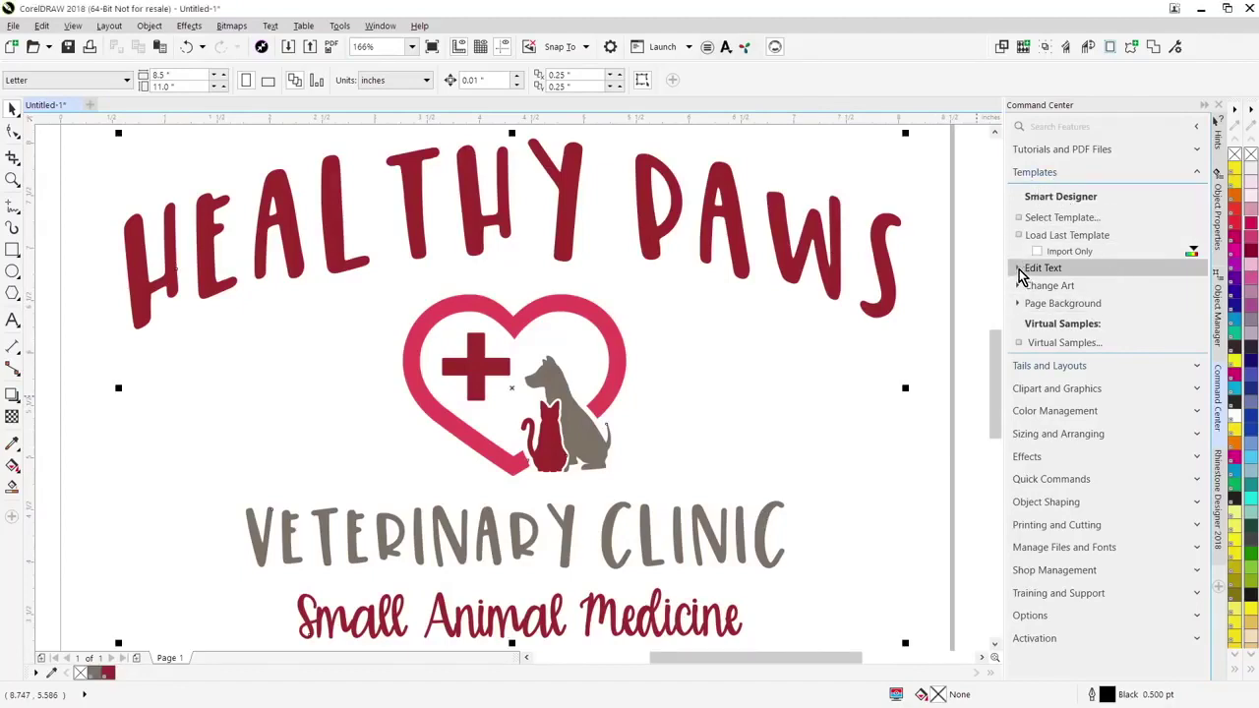
pyautogui.click(1069, 323)
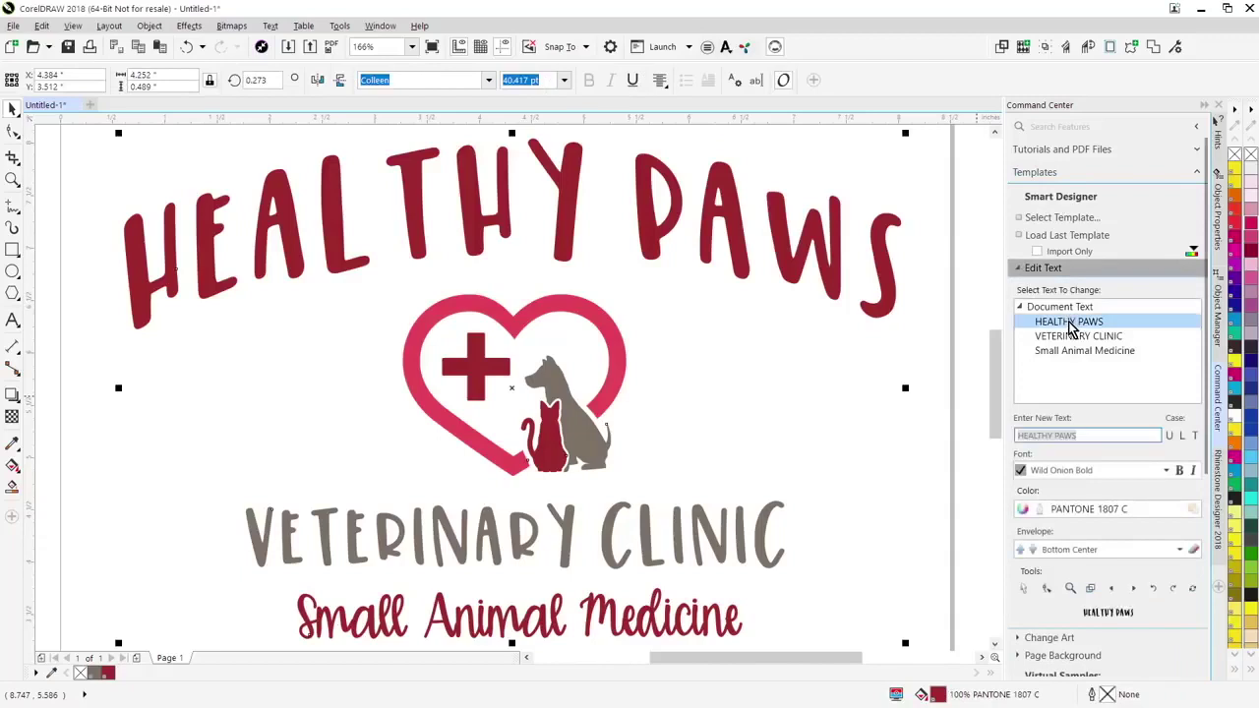
pyautogui.write('DESERT')
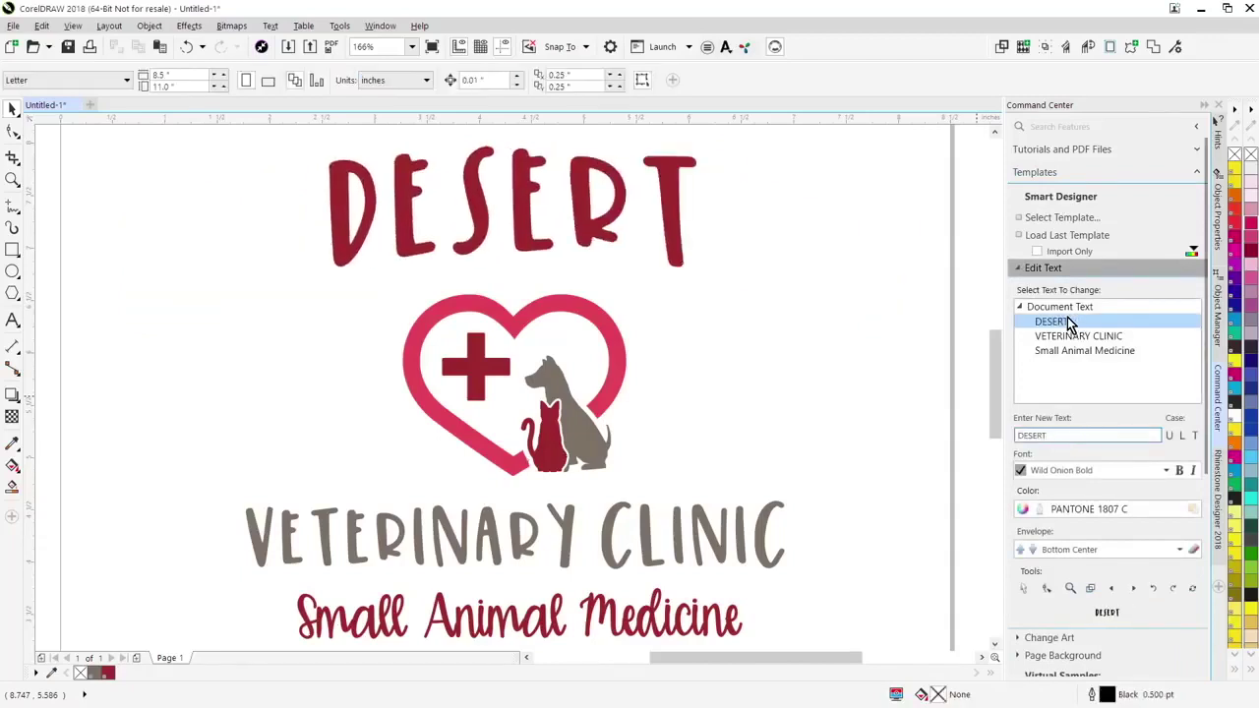
pyautogui.write(' VISTA')
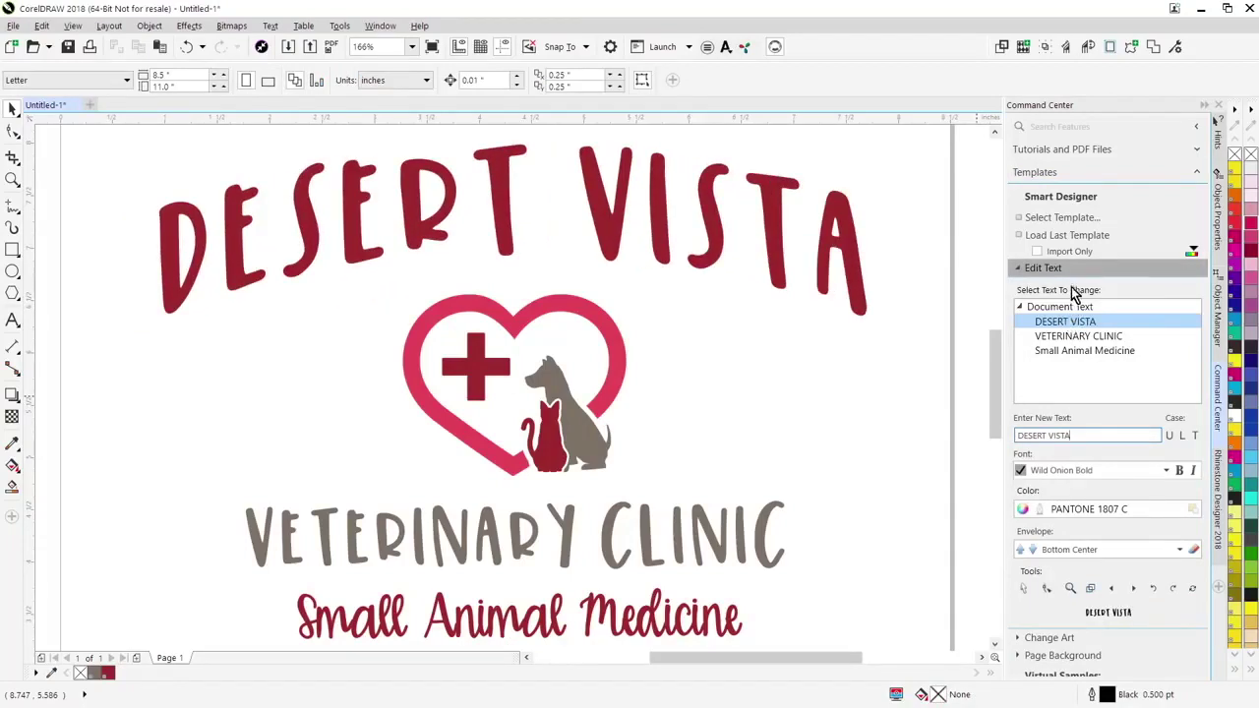
pyautogui.click(1019, 268)
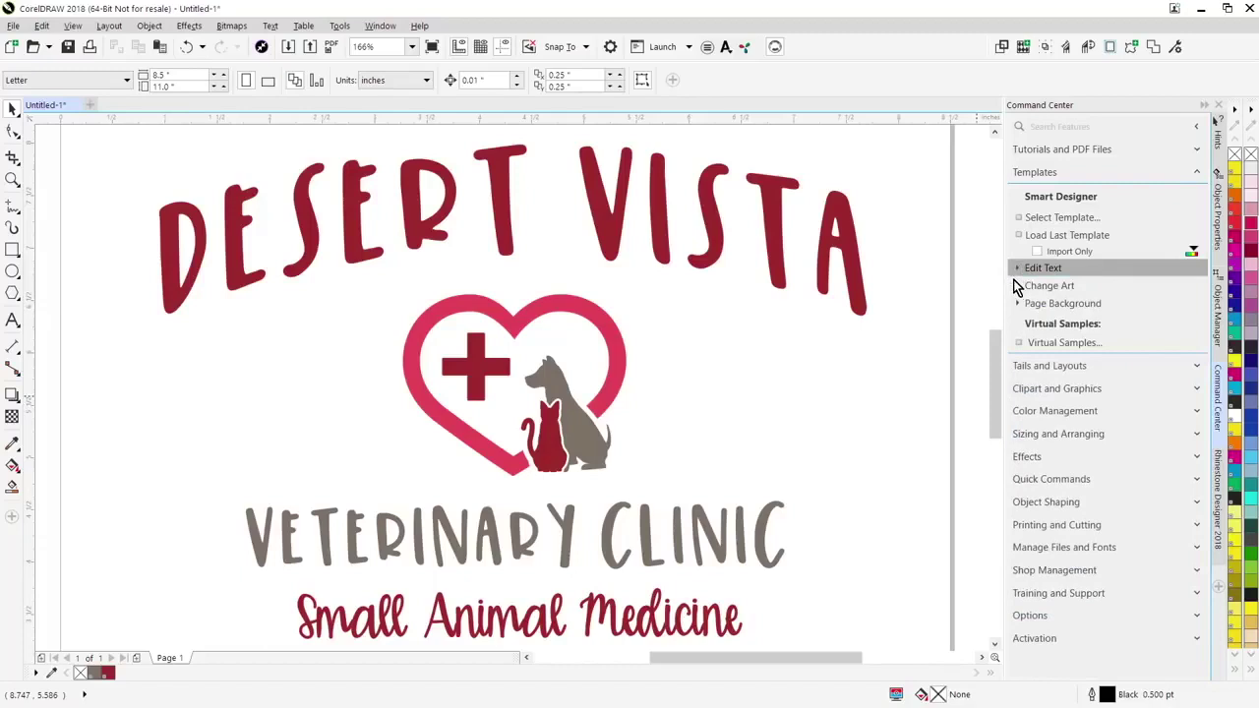
pyautogui.click(1019, 286)
pyautogui.click(1035, 327)
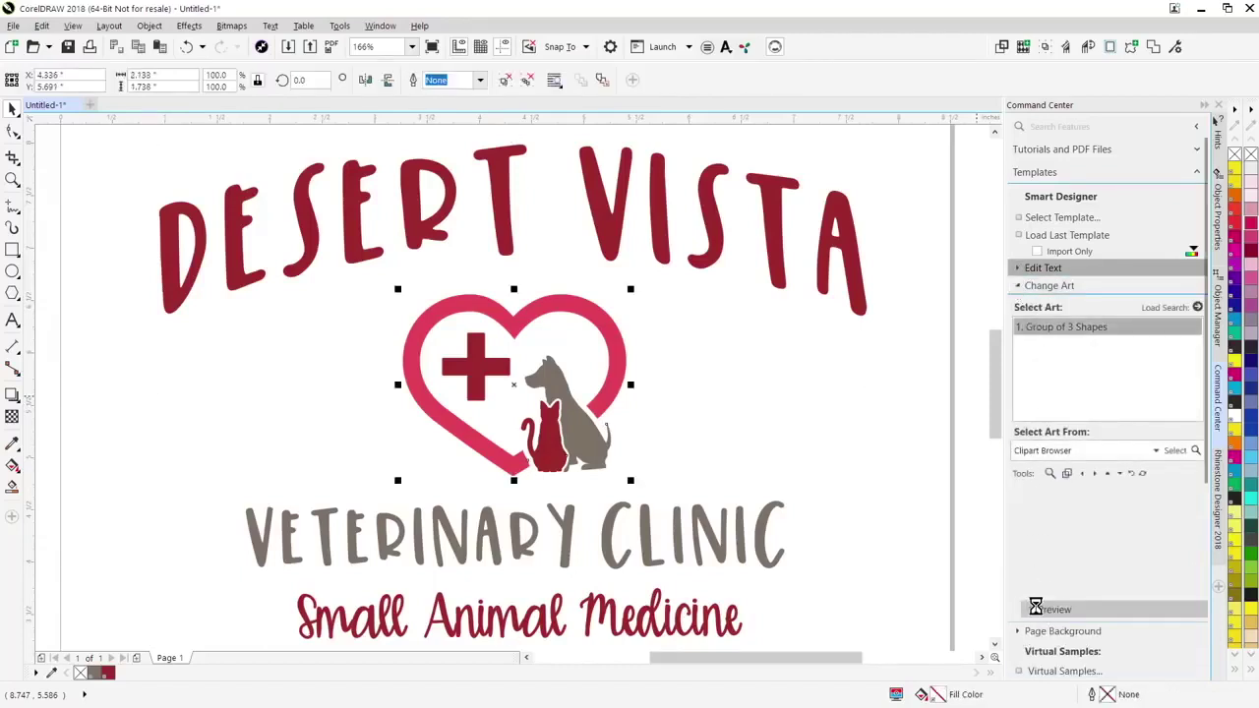
pyautogui.click(1033, 610)
pyautogui.click(1053, 330)
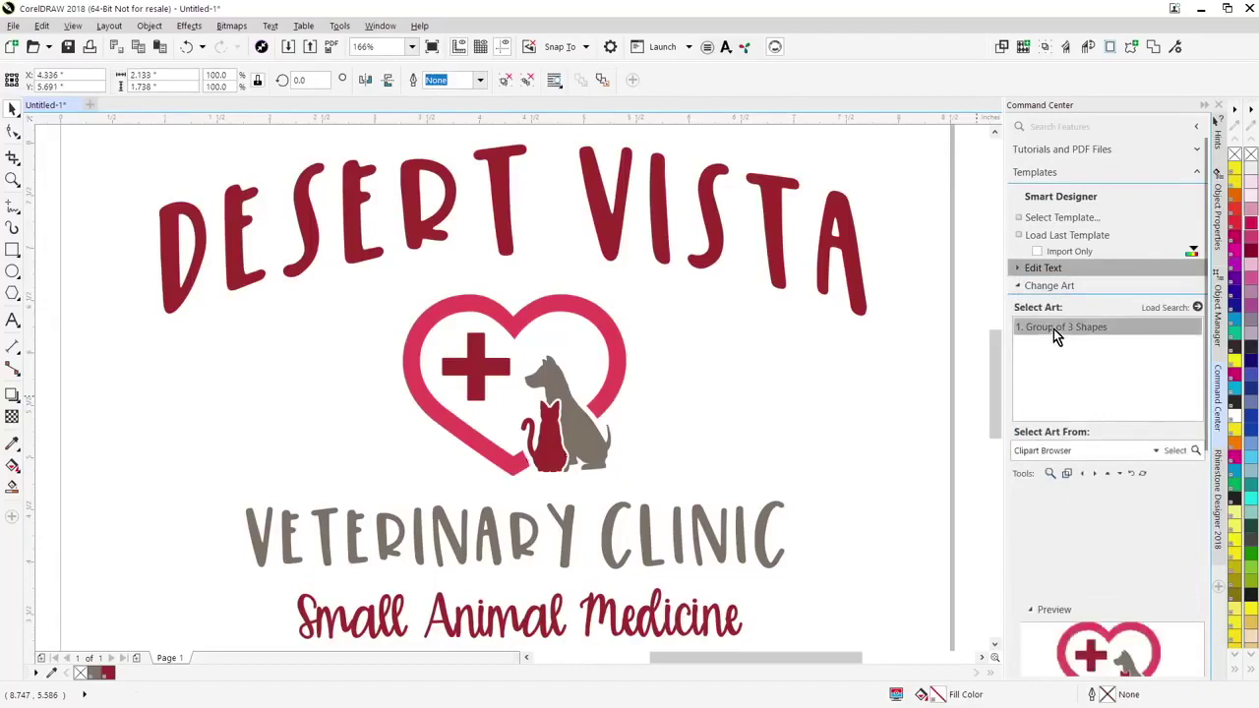
pyautogui.click(1198, 308)
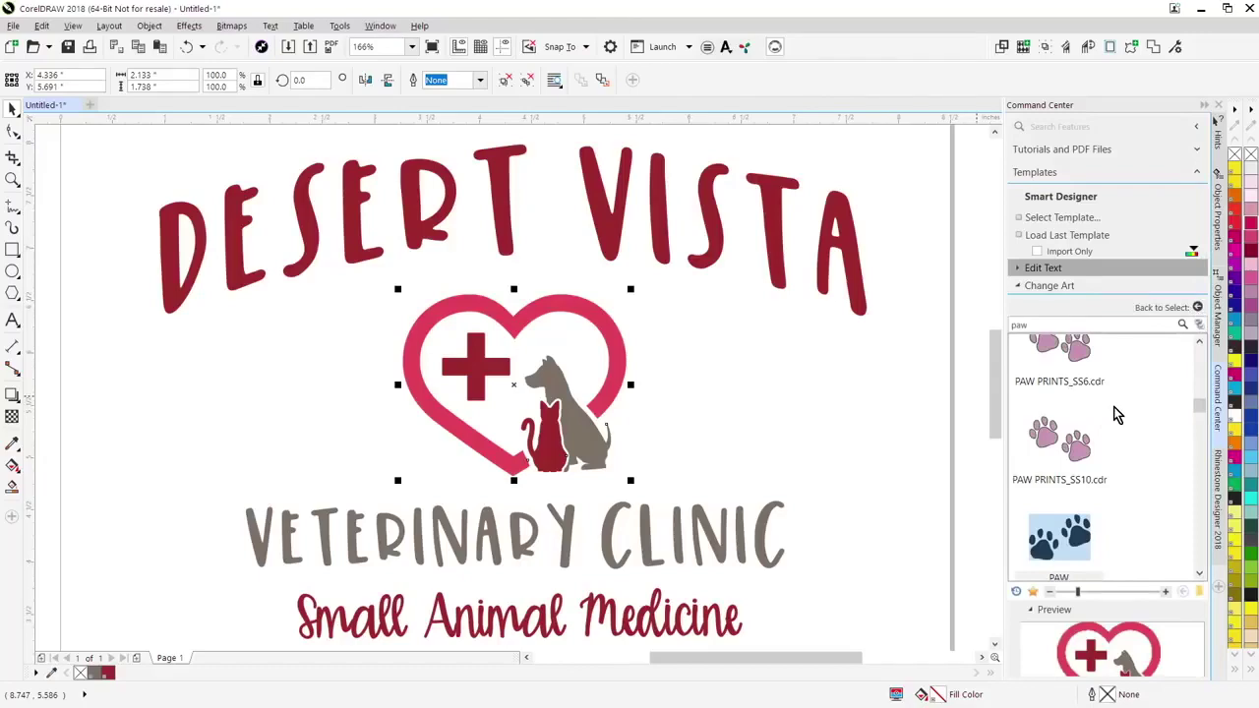
pyautogui.click(911, 482)
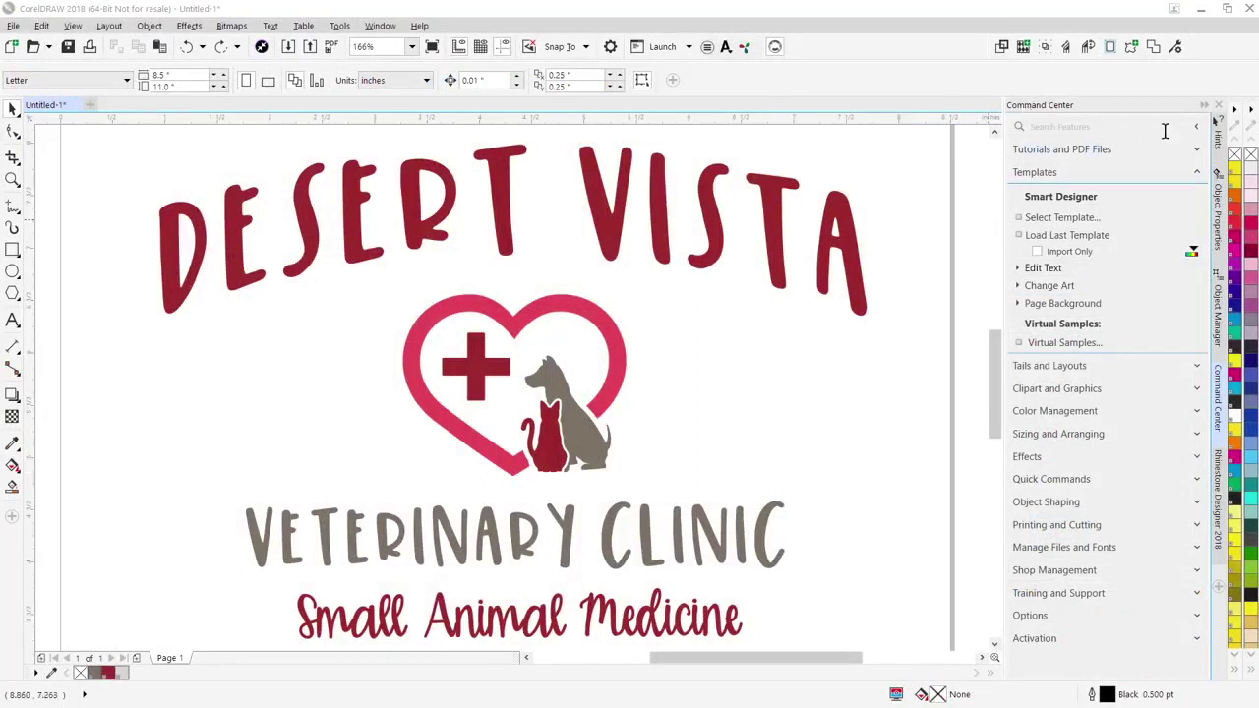
# Step: Search QuickClips for 'dog' and swap the heart-and-pets group for the Dog 02c clipart
pyautogui.click(1198, 130)
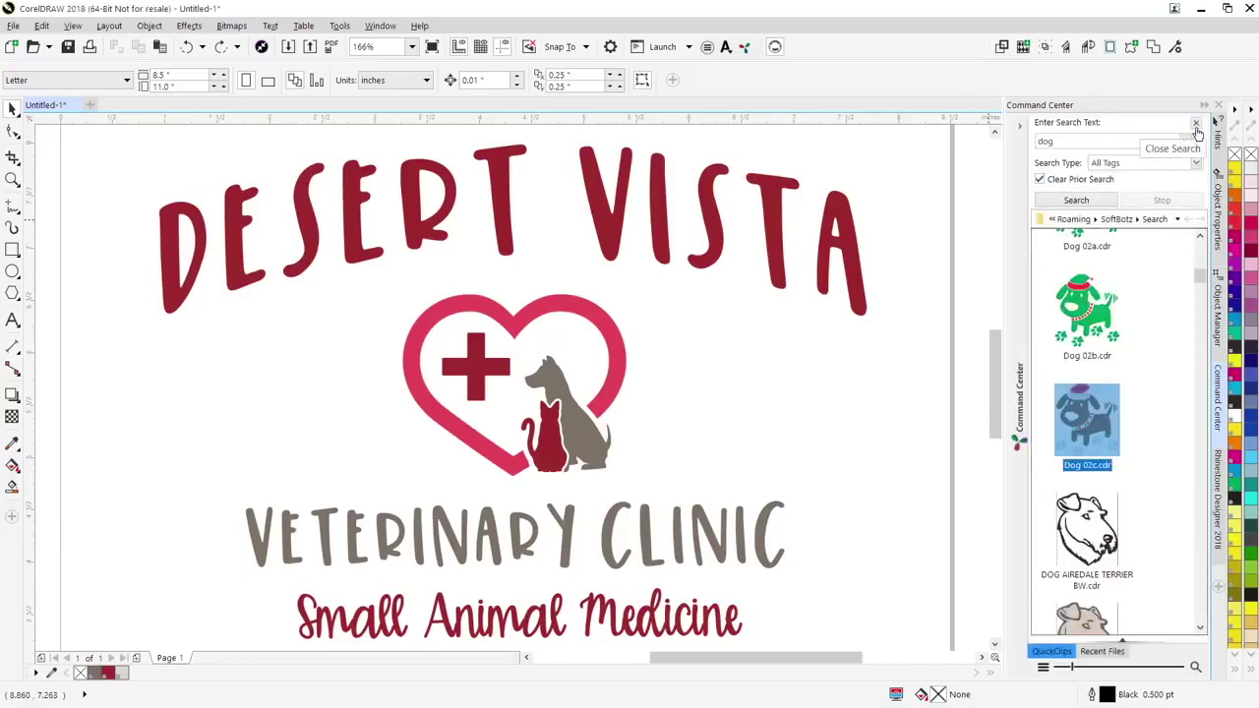
pyautogui.click(1136, 220)
pyautogui.click(1136, 221)
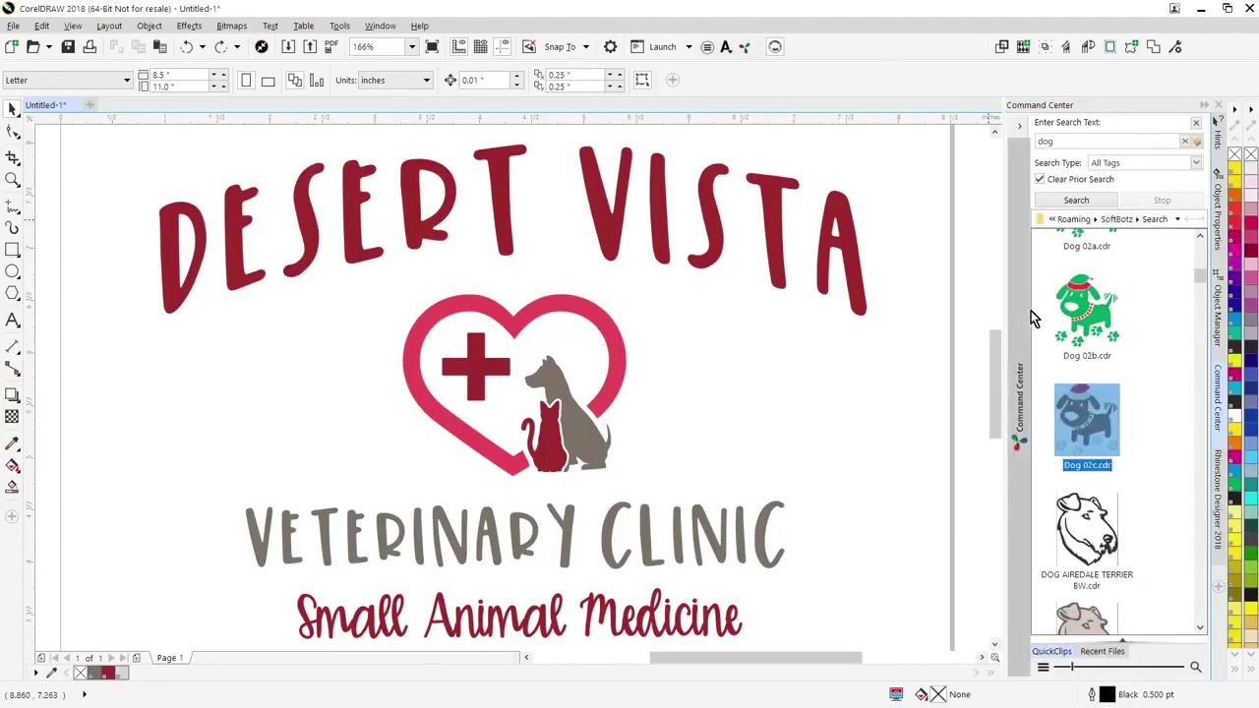
pyautogui.click(620, 358)
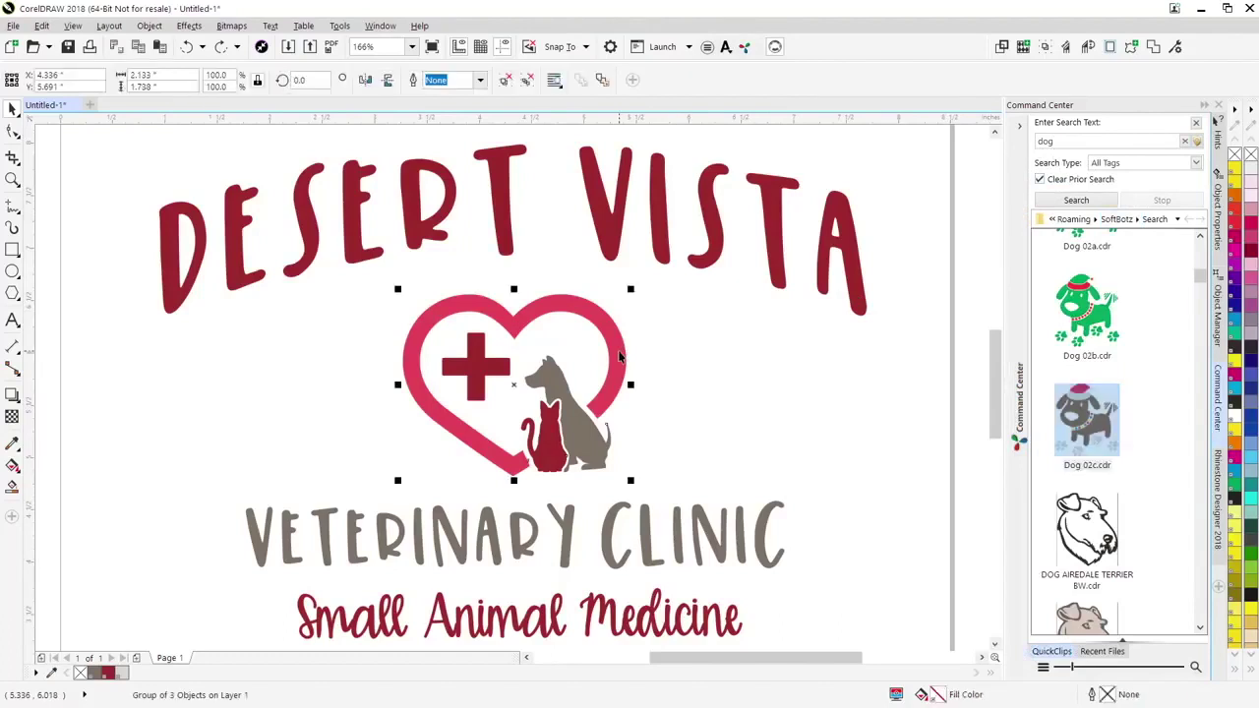
pyautogui.doubleClick(1087, 443)
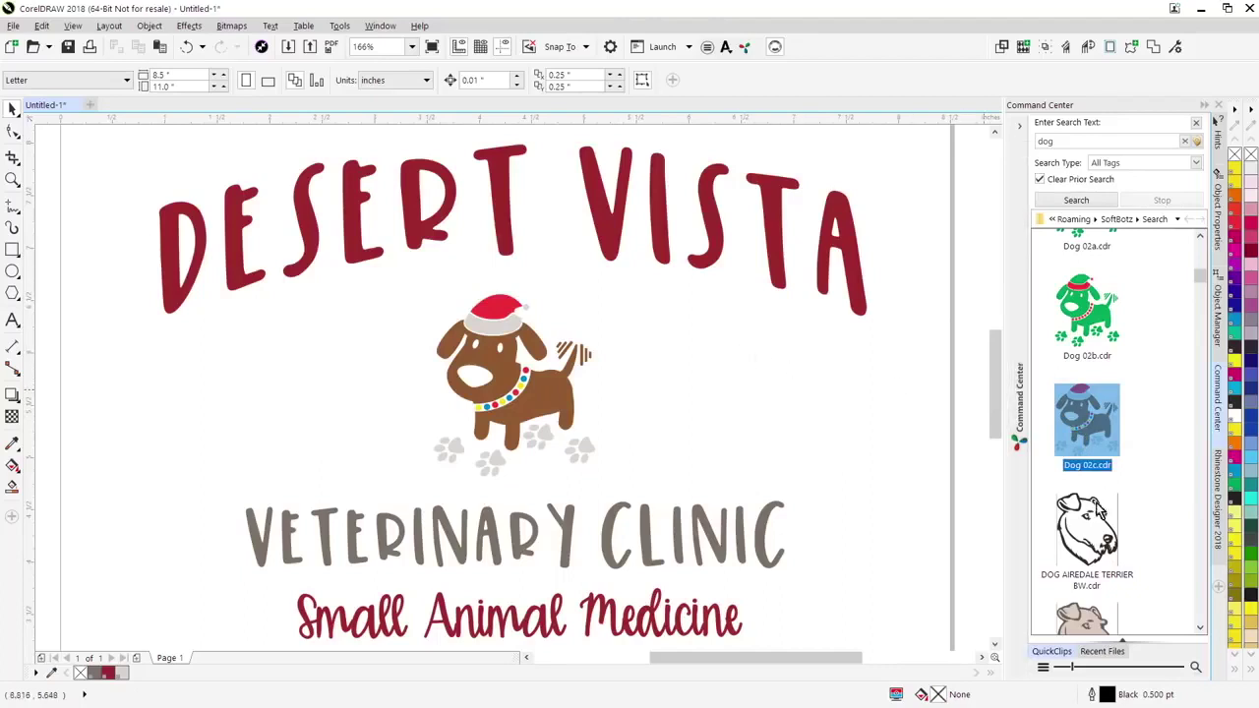
pyautogui.click(1117, 657)
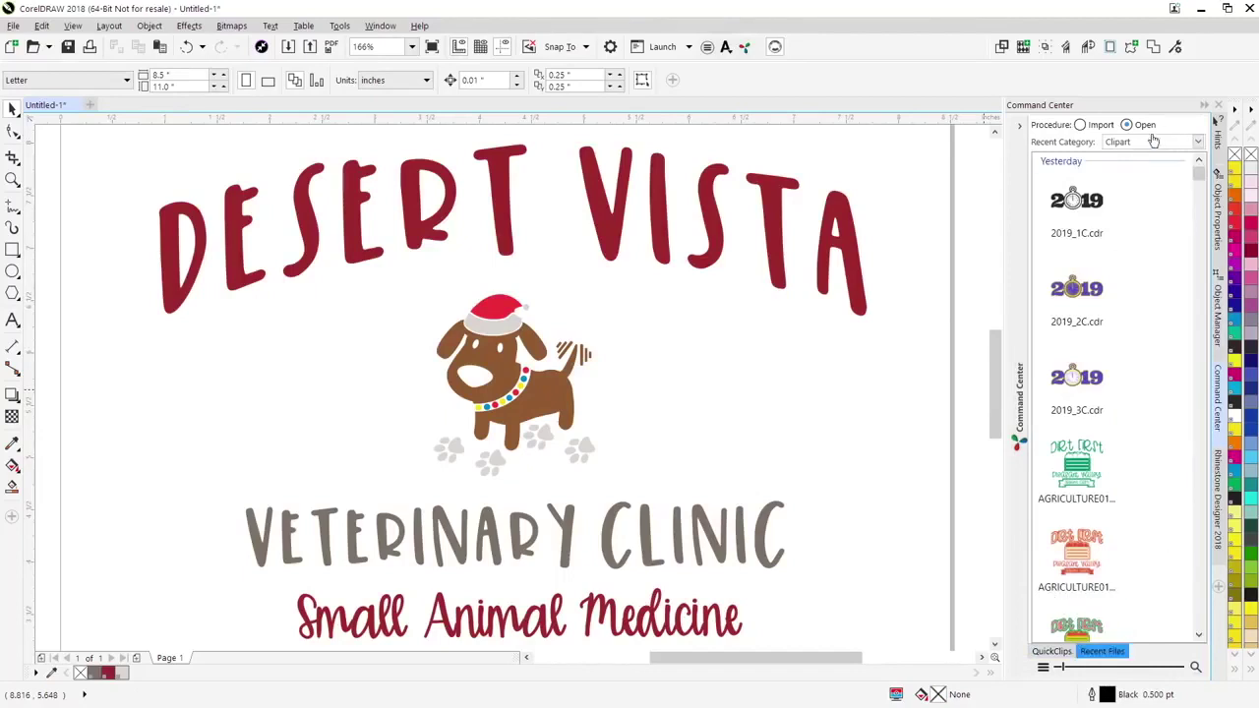
# Step: Fly out the Command Center and dock its feature category list in the side panel
pyautogui.click(1021, 403)
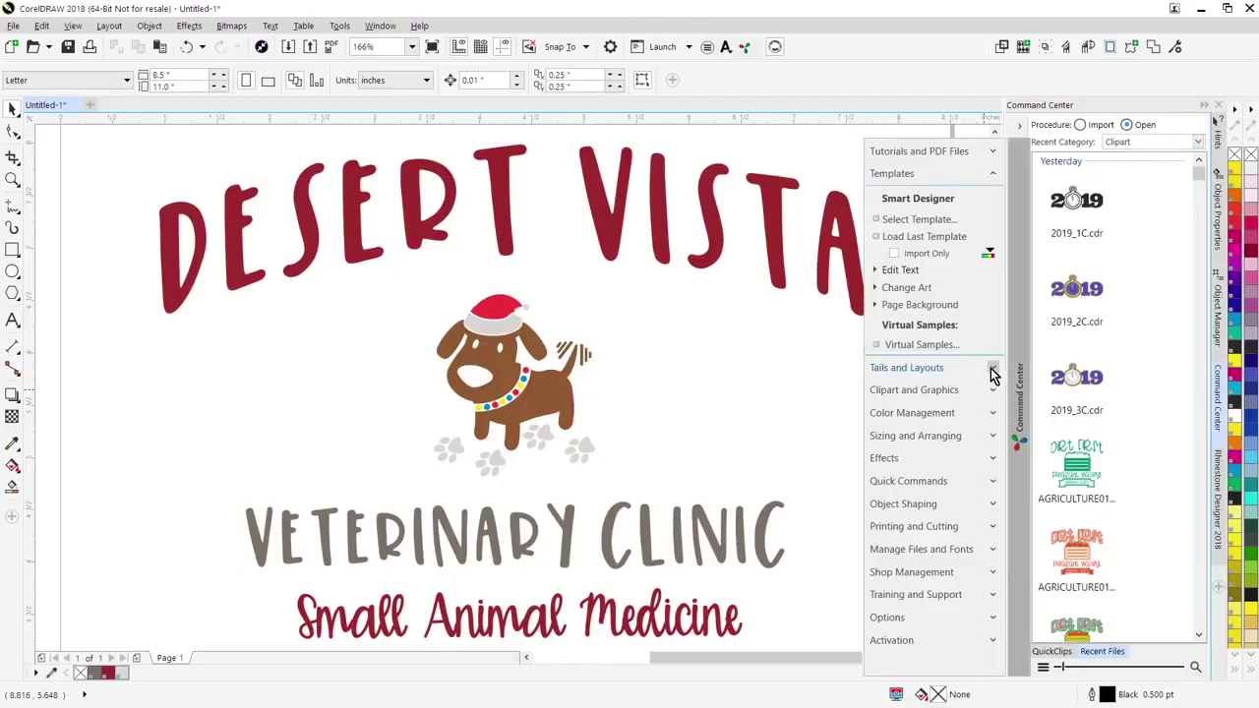
pyautogui.click(1047, 668)
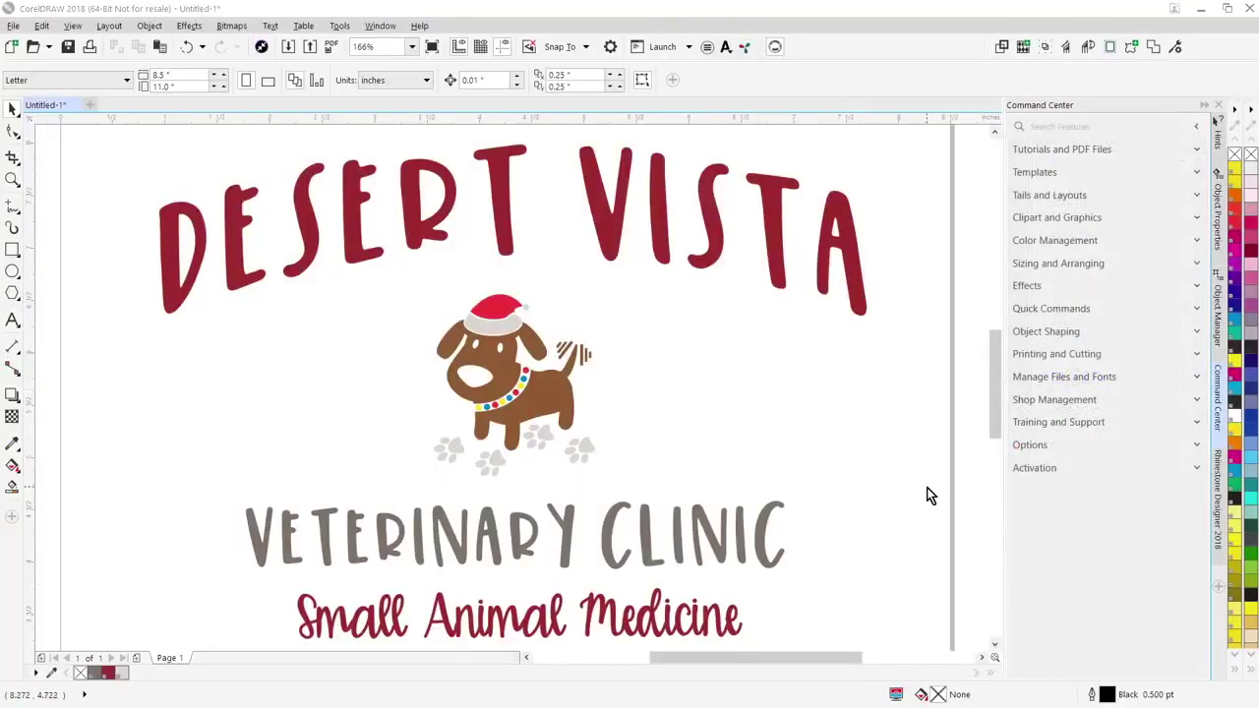
# Step: Search 'modify' and reduce the artwork to PANTONE 1807 C, 404 C, Red 032 C and 427 C
pyautogui.click(1053, 129)
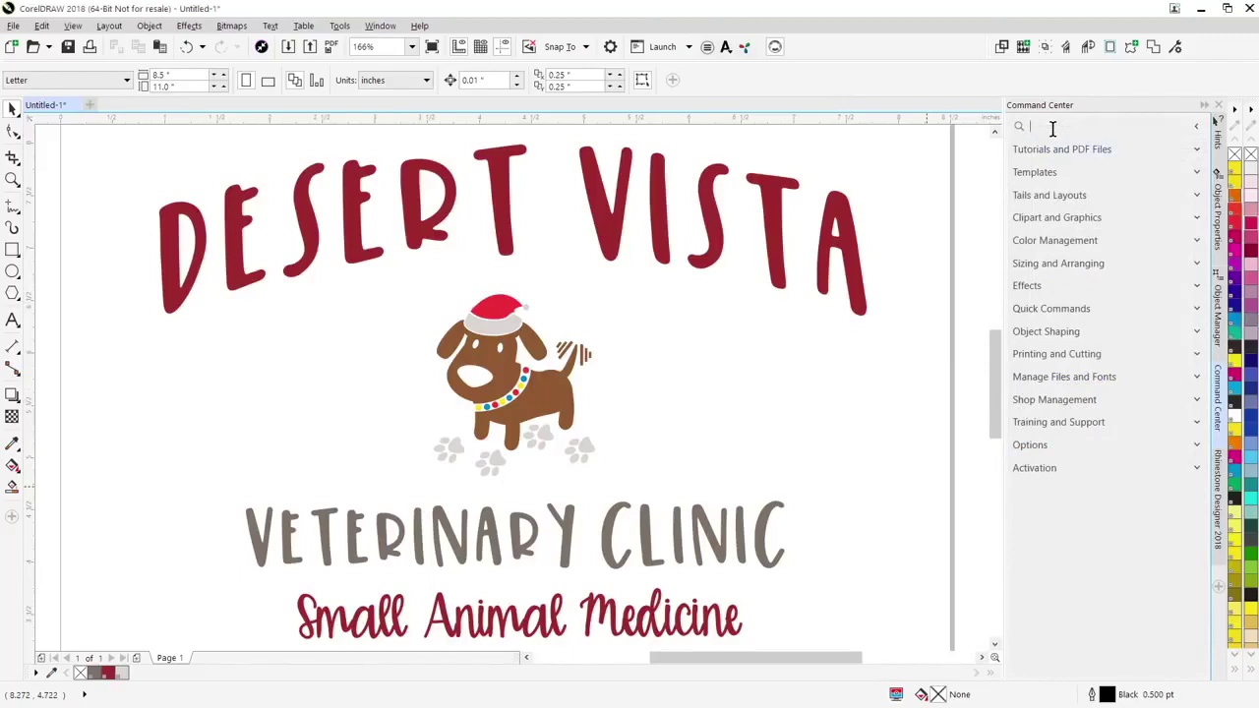
pyautogui.write('modif')
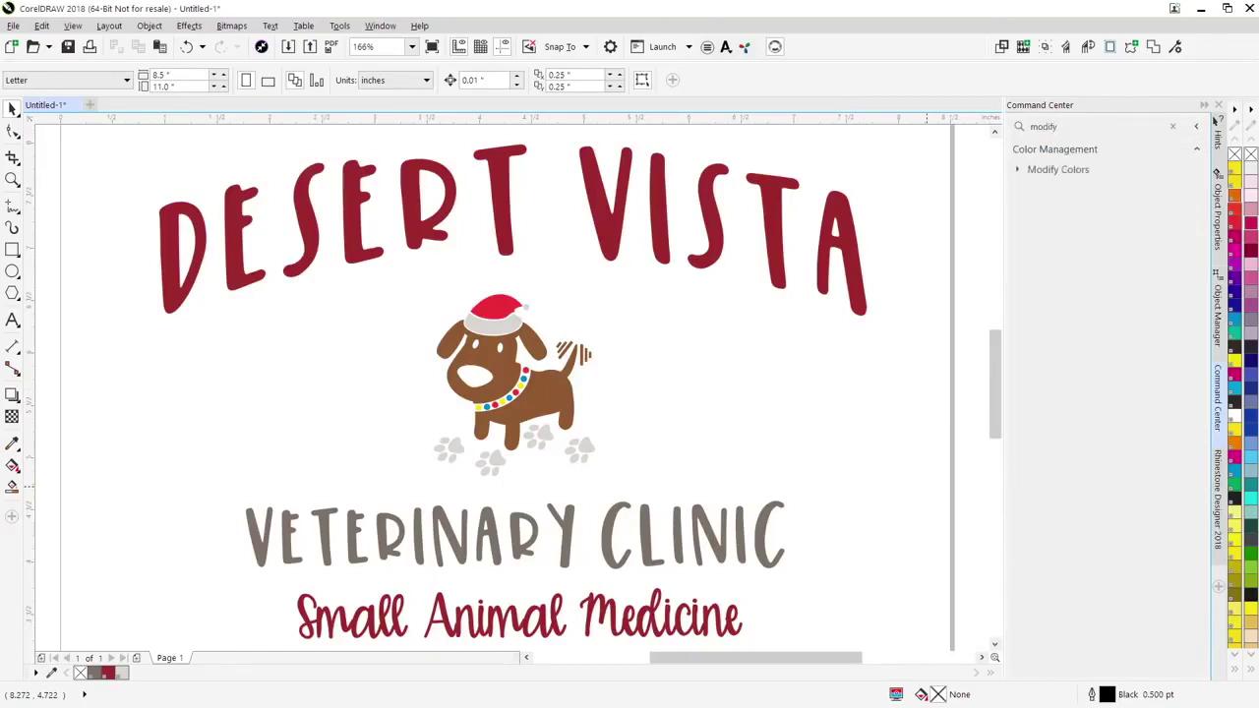
pyautogui.write('y')
pyautogui.hotkey('ctrl', 'a')
pyautogui.click(1021, 171)
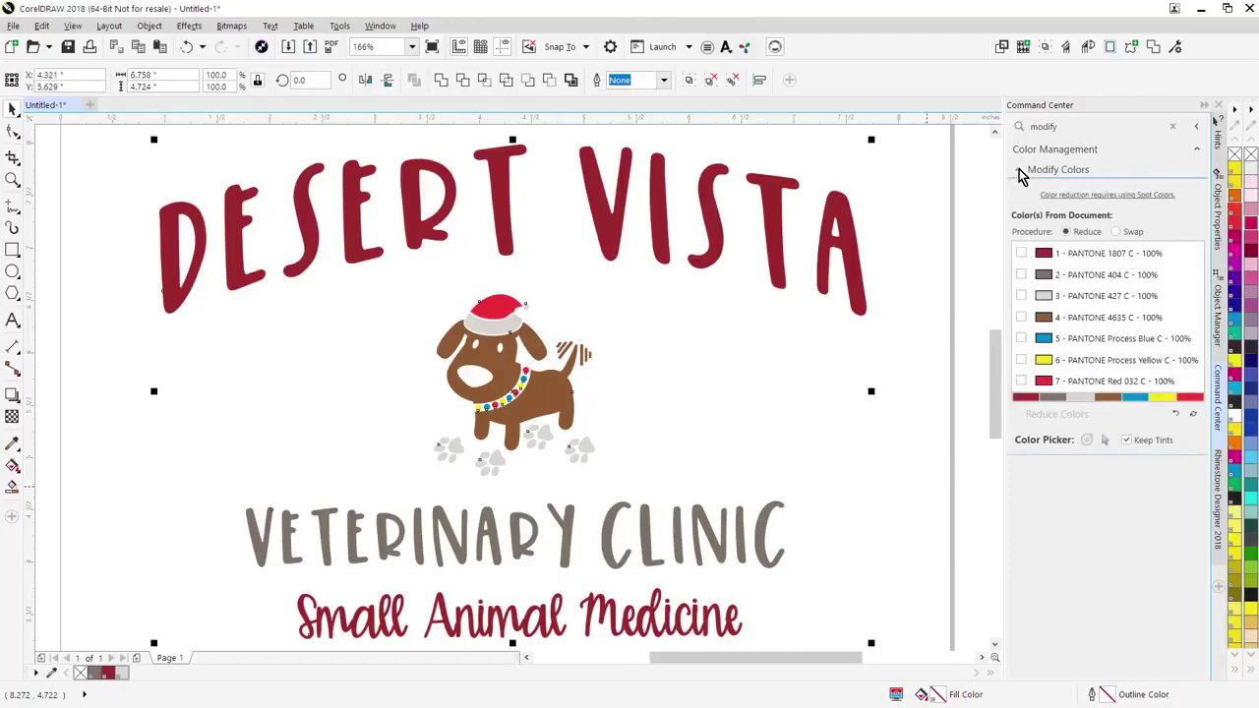
pyautogui.click(1021, 253)
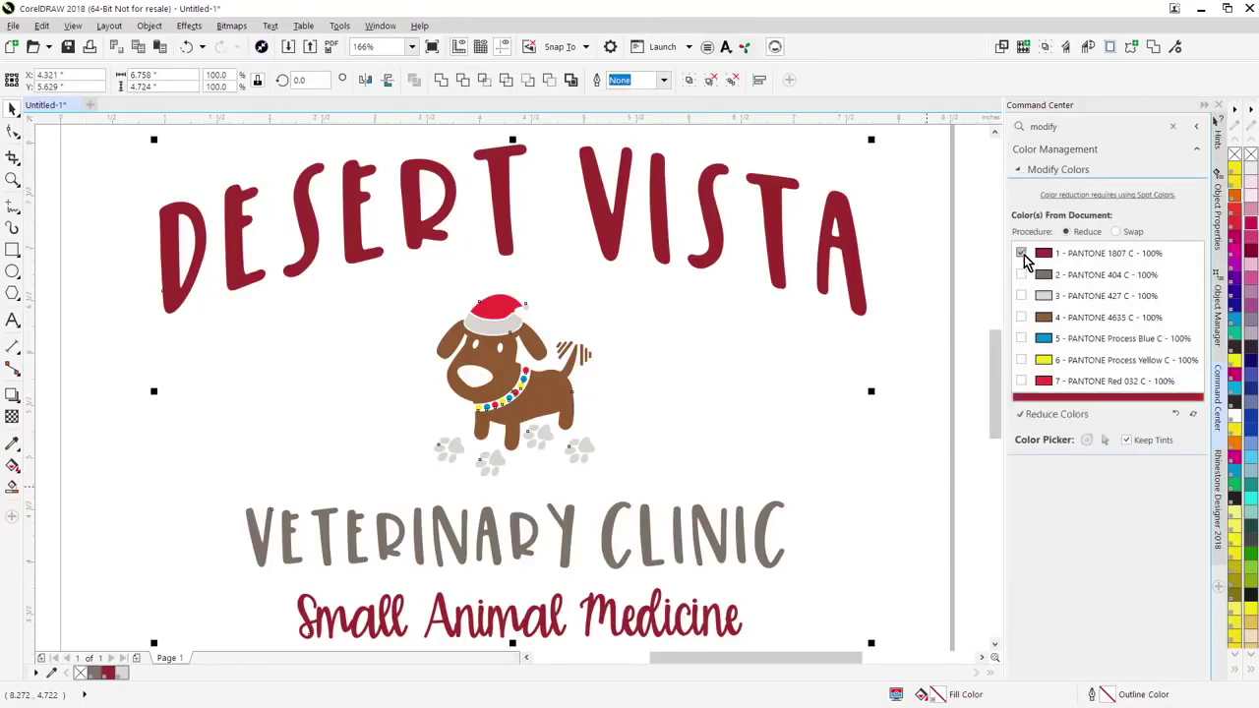
pyautogui.click(1021, 275)
pyautogui.click(1021, 380)
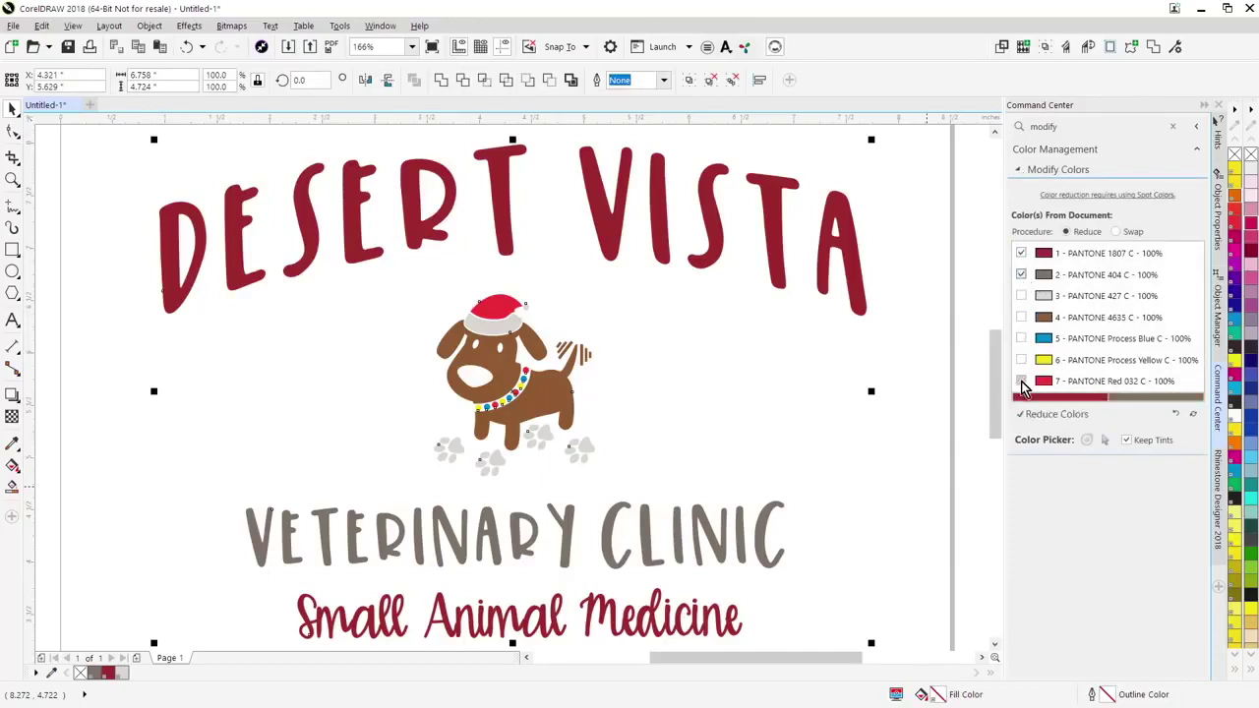
pyautogui.click(1021, 295)
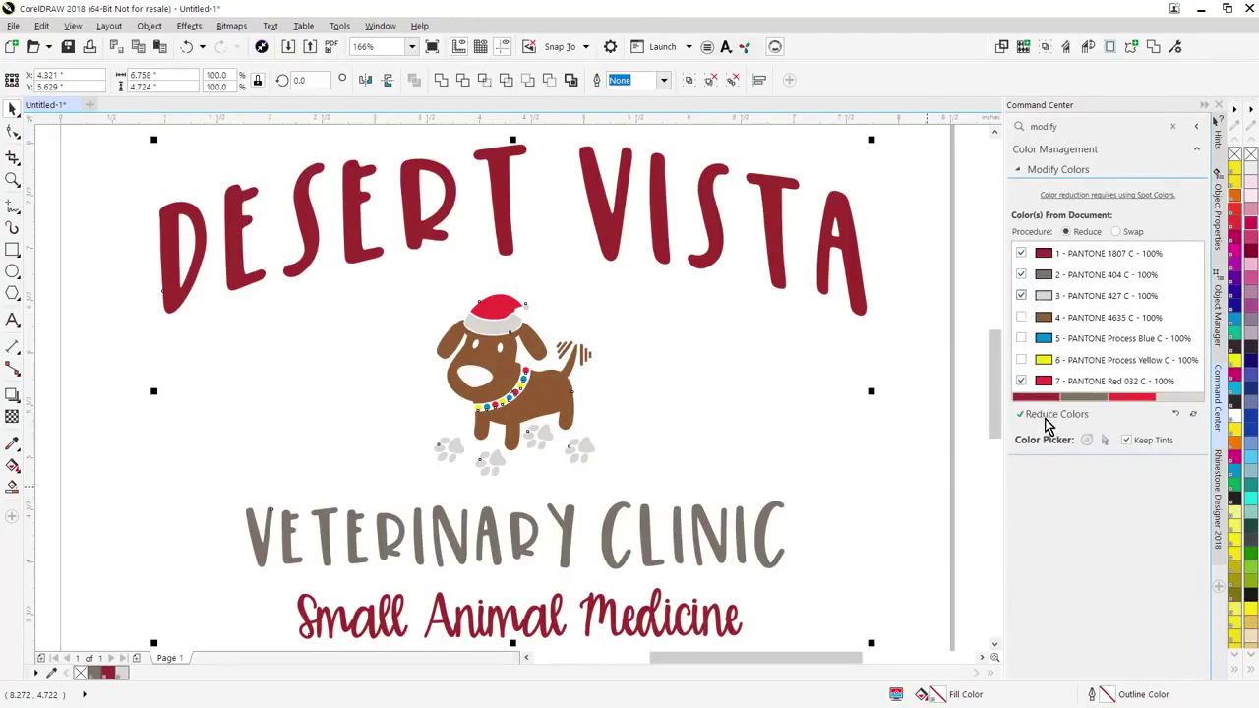
pyautogui.click(1047, 421)
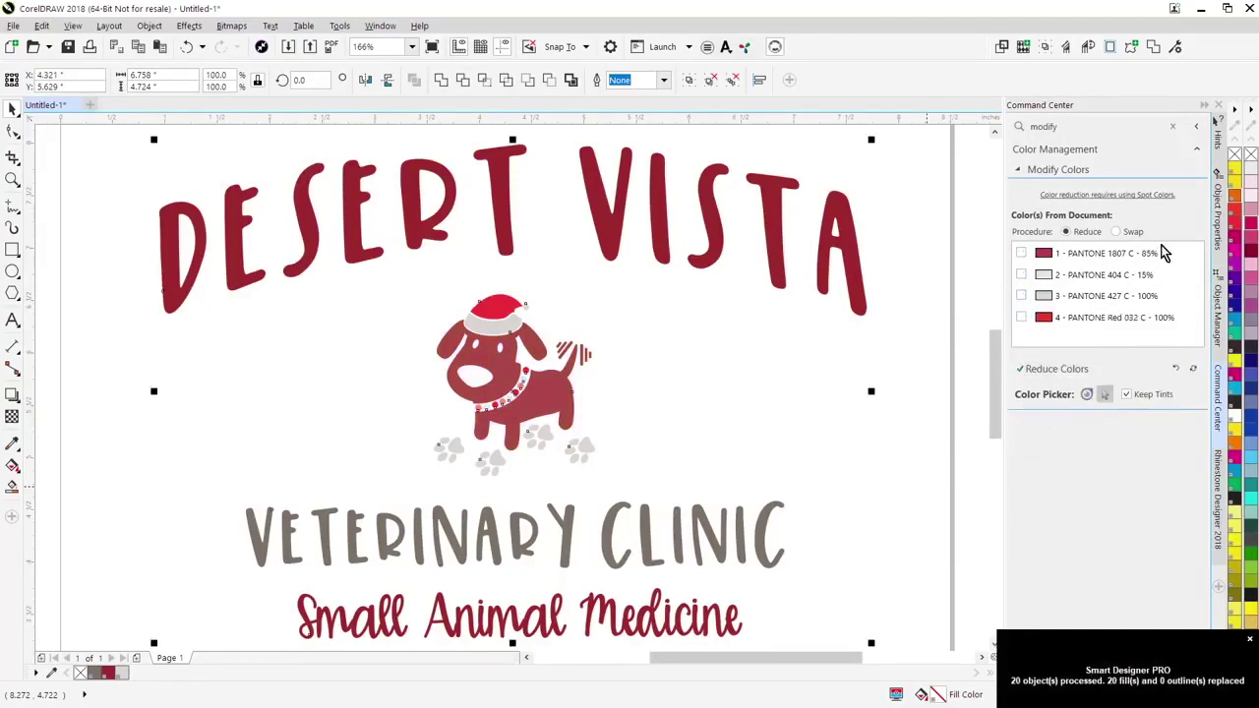
# Step: Swap PANTONE 1807 C for blue PANTONE 280 C from the PANTONE palette
pyautogui.click(1117, 233)
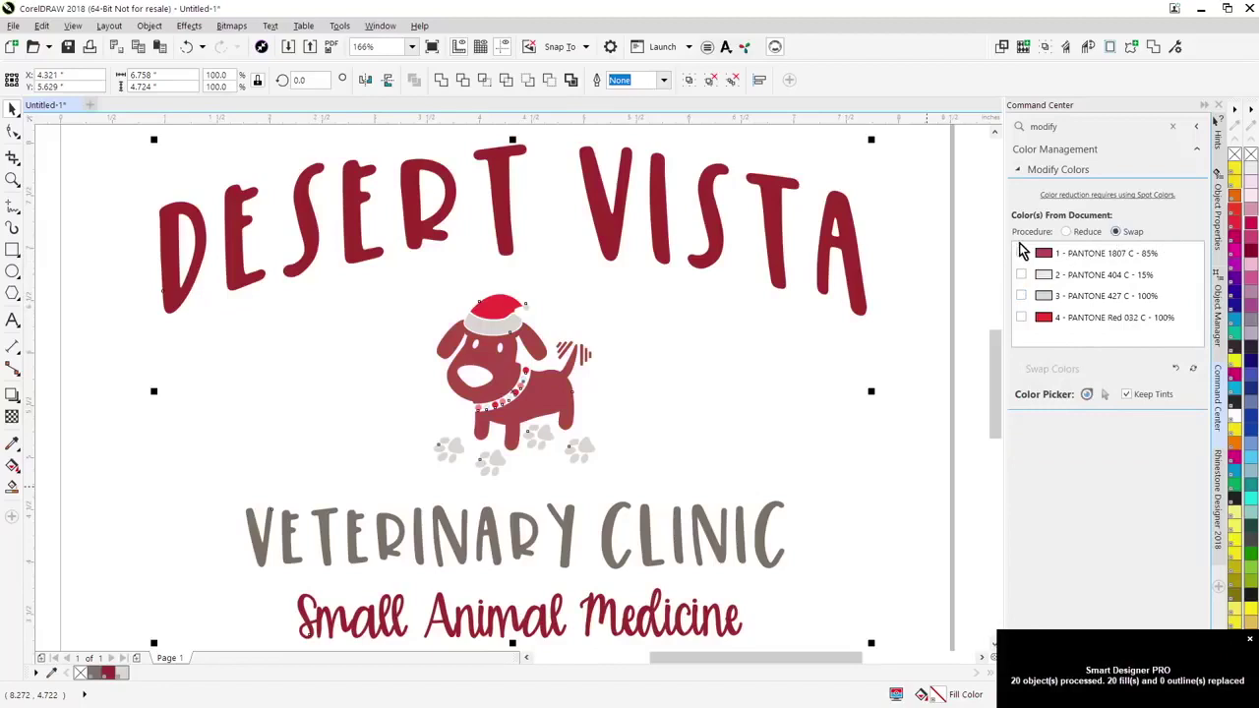
pyautogui.click(1023, 254)
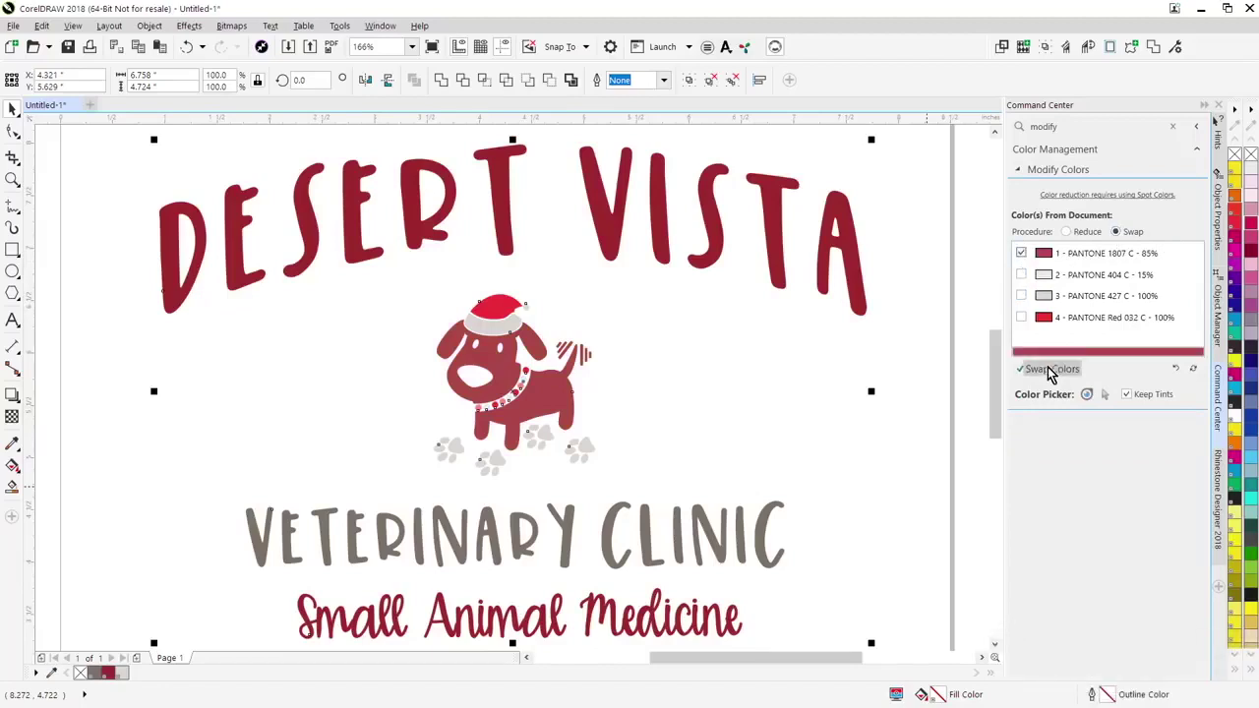
pyautogui.click(1047, 369)
pyautogui.click(444, 256)
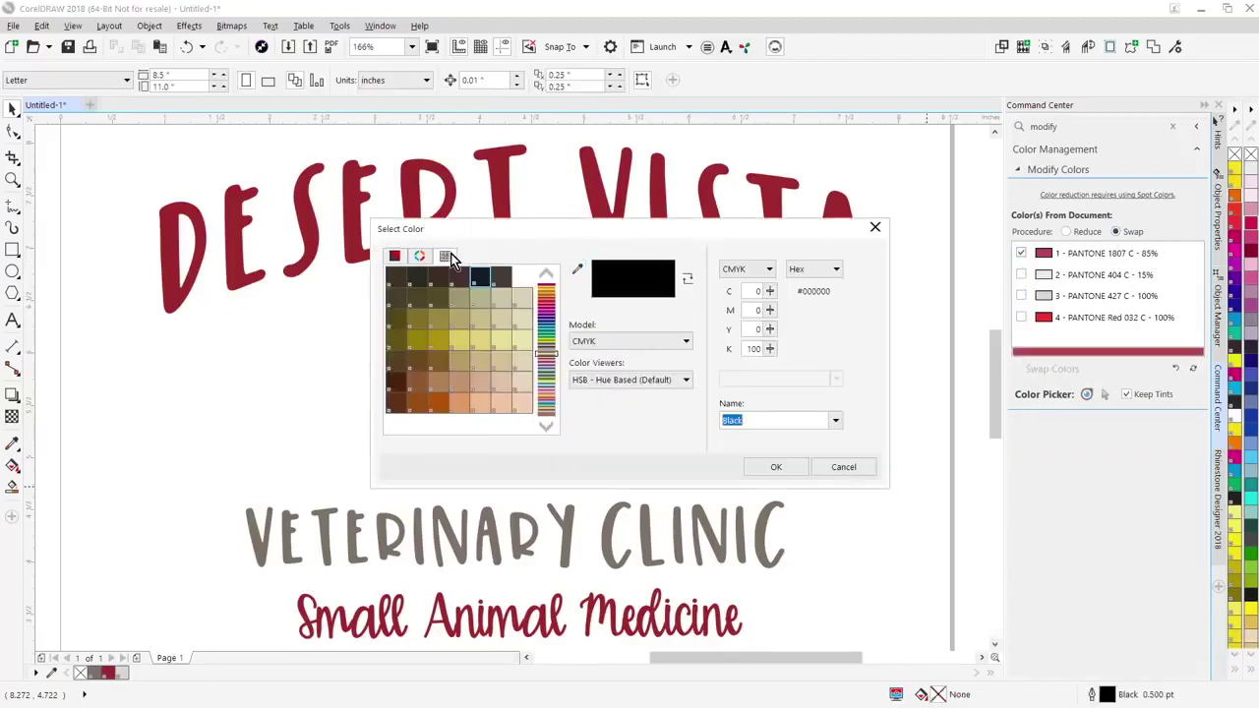
pyautogui.click(548, 322)
pyautogui.click(481, 299)
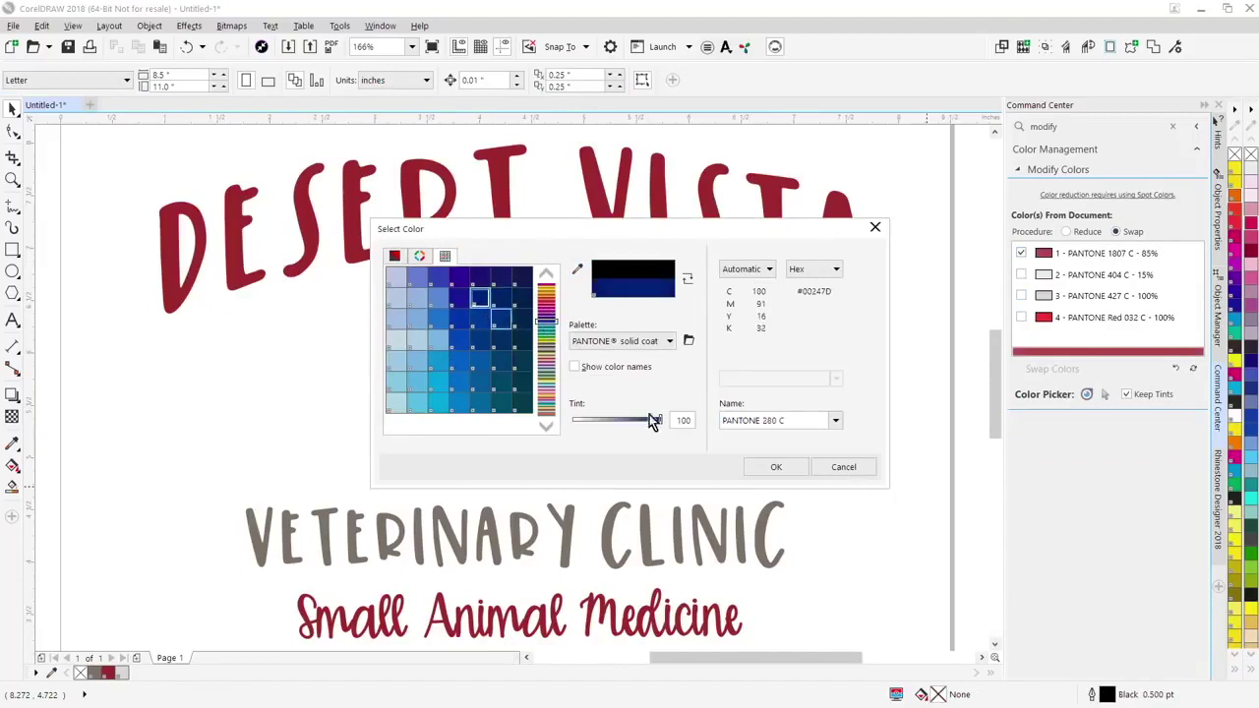
pyautogui.click(774, 468)
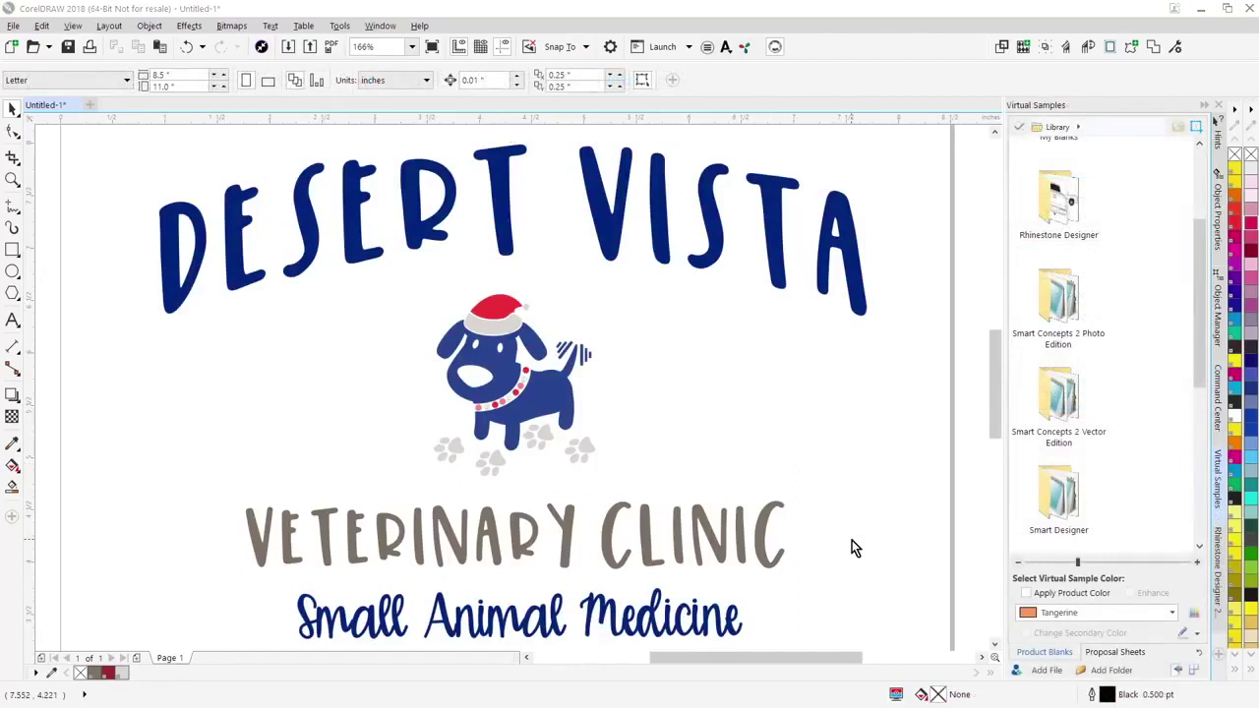
# Step: Browse the Smart Concepts photo and vector edition folders, including Apparel and Outerwear blanks
pyautogui.moveTo(1202, 346); pyautogui.dragTo(1203, 379)
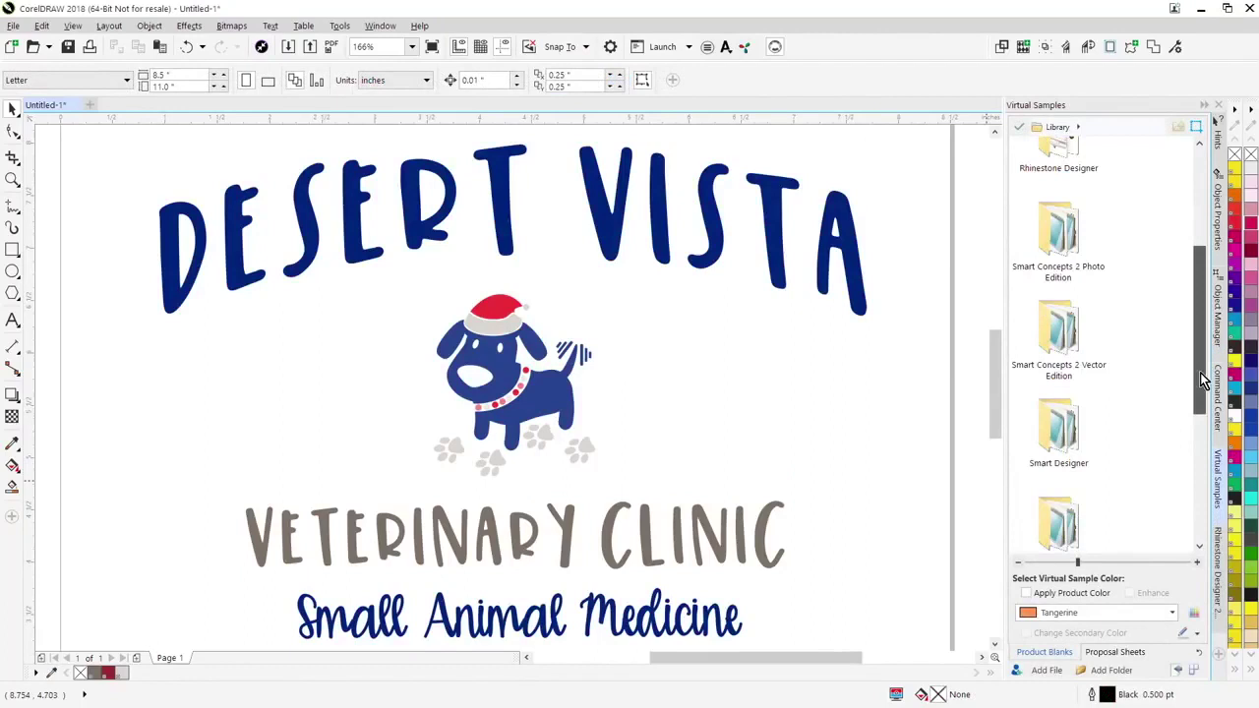
pyautogui.doubleClick(1058, 251)
pyautogui.doubleClick(1071, 187)
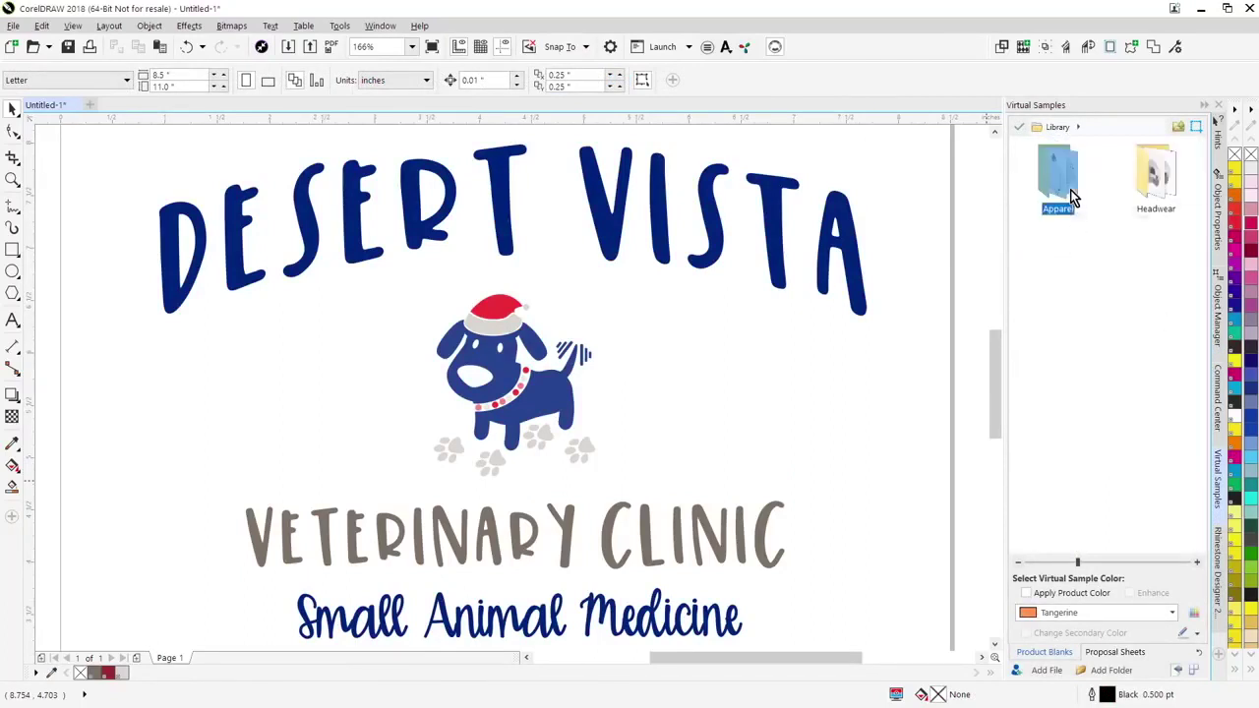
pyautogui.click(1182, 128)
pyautogui.click(1181, 128)
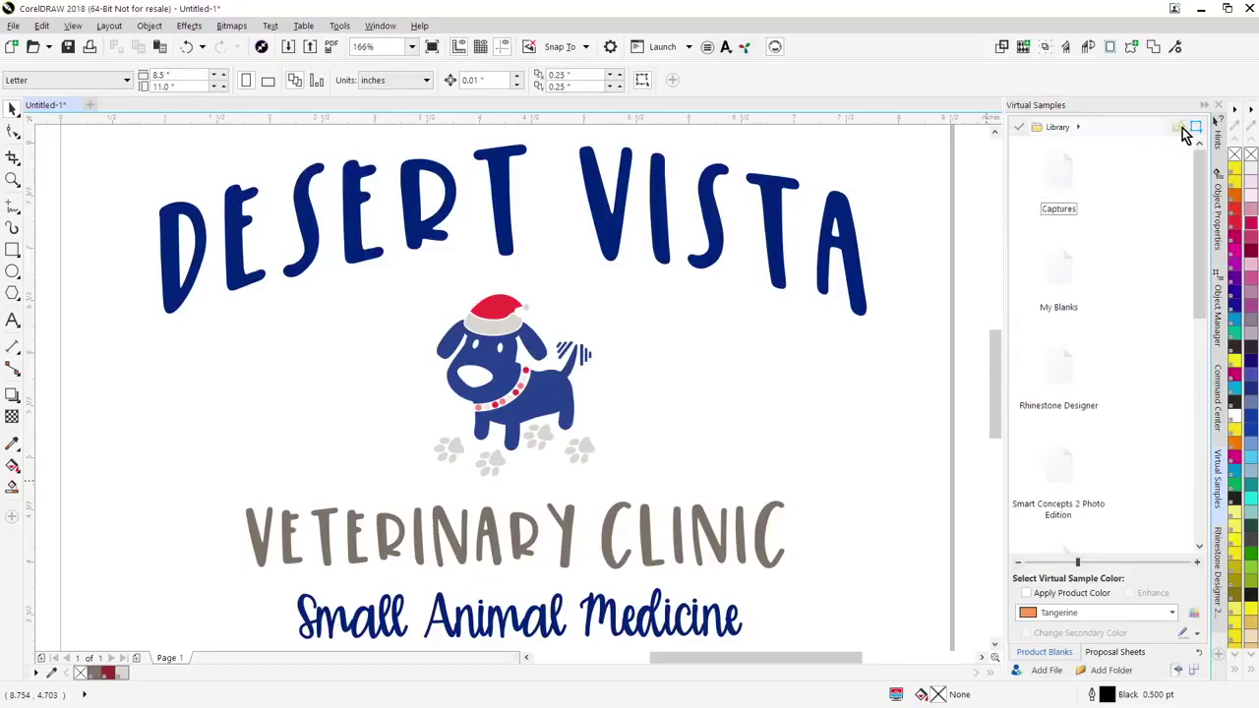
pyautogui.scroll(-3, 1117, 452)
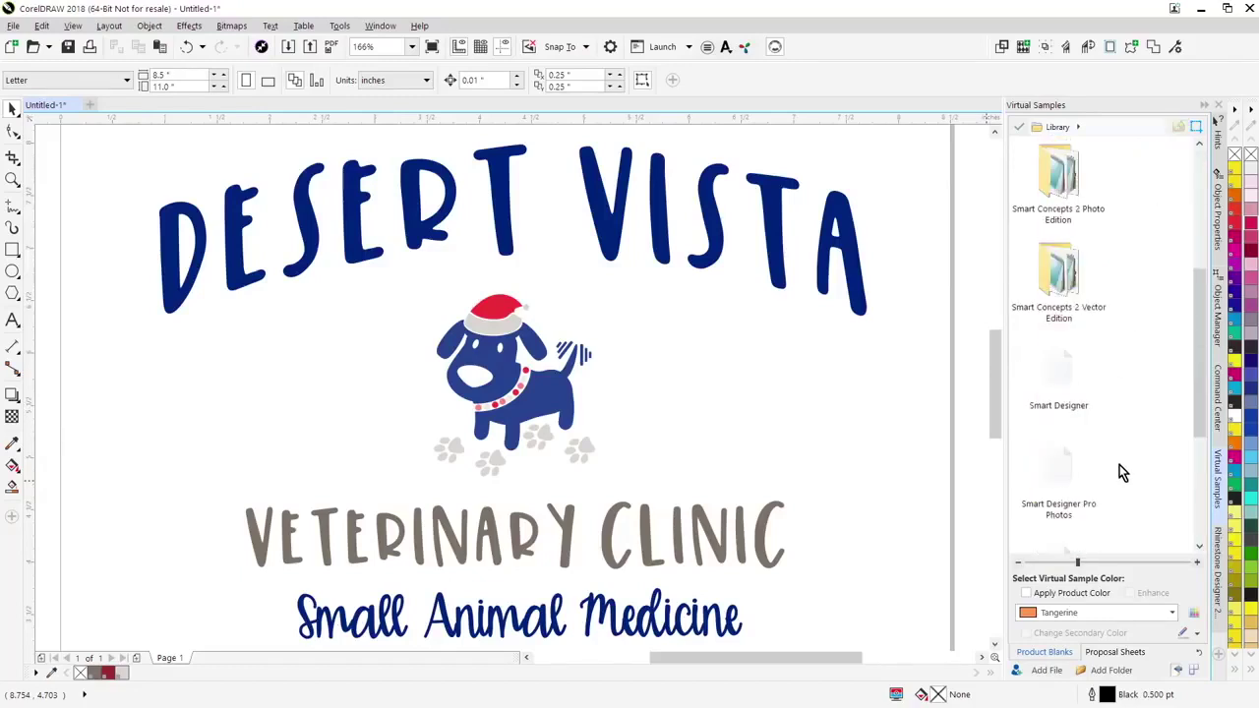
pyautogui.click(1077, 284)
pyautogui.doubleClick(1077, 284)
pyautogui.scroll(-2, 1186, 304)
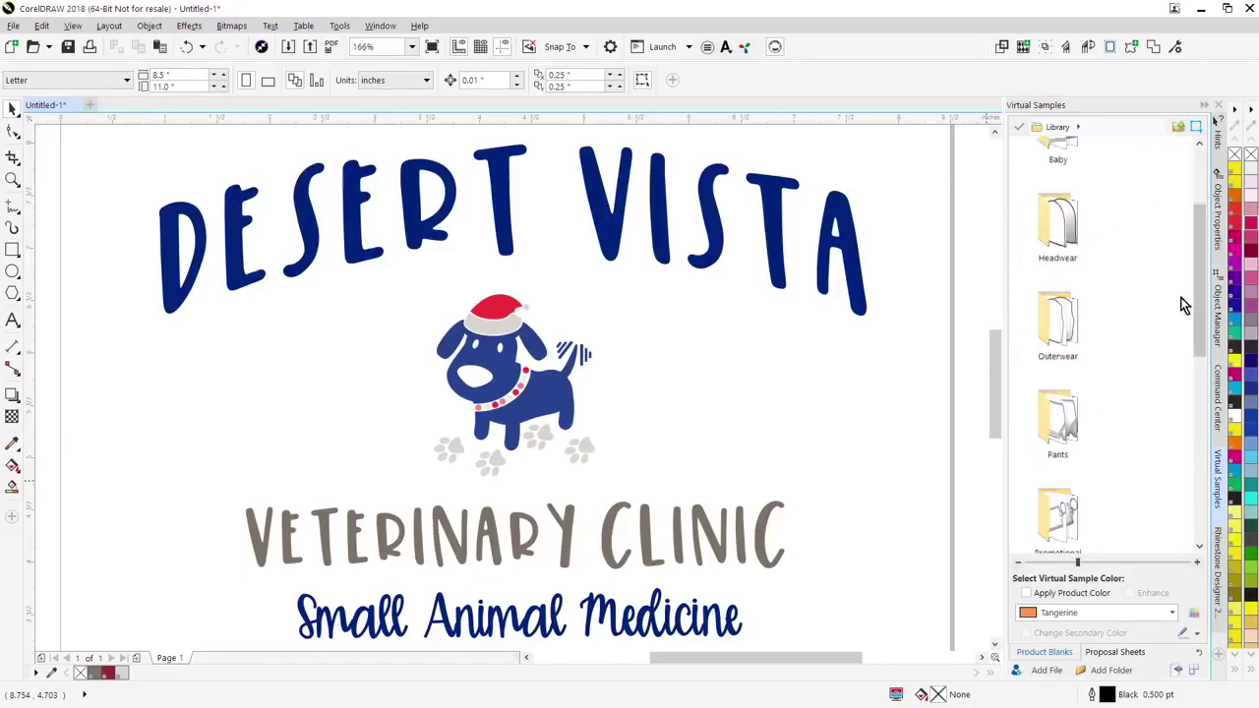
pyautogui.doubleClick(1070, 329)
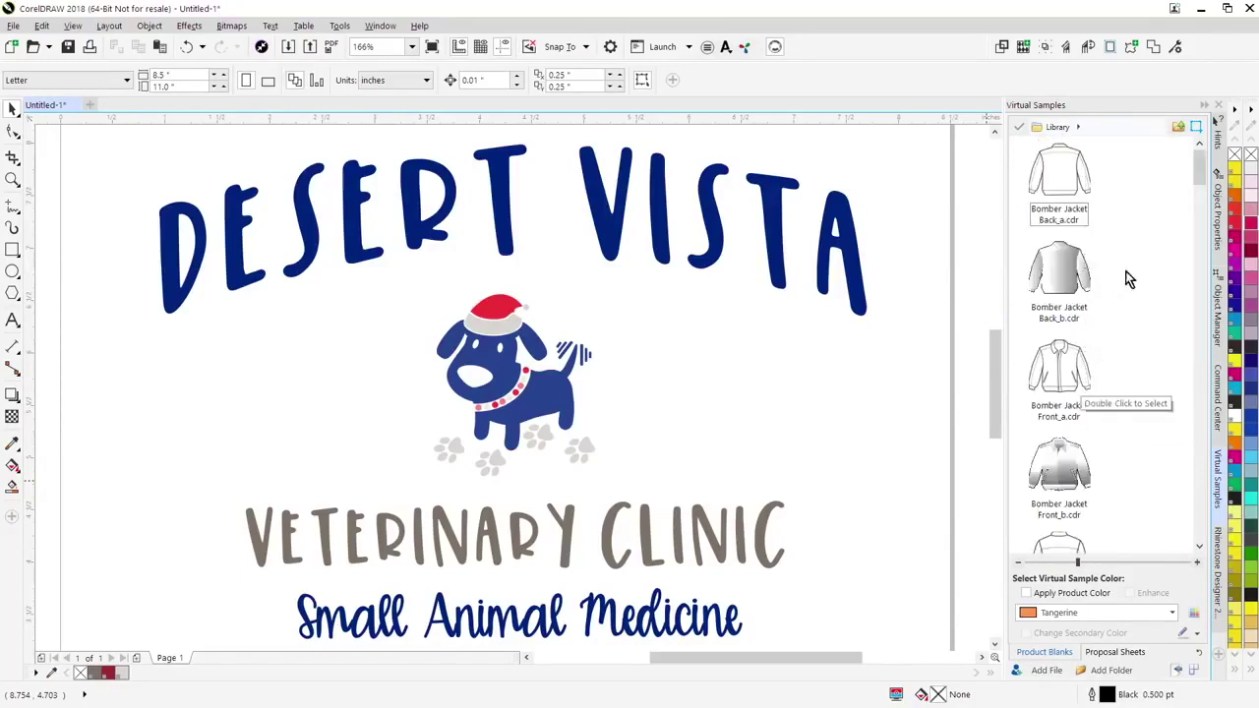
# Step: Open the library's User > Sanmar folder, then show the Command Center's Clipart and Graphics tools
pyautogui.click(1078, 130)
pyautogui.click(1076, 129)
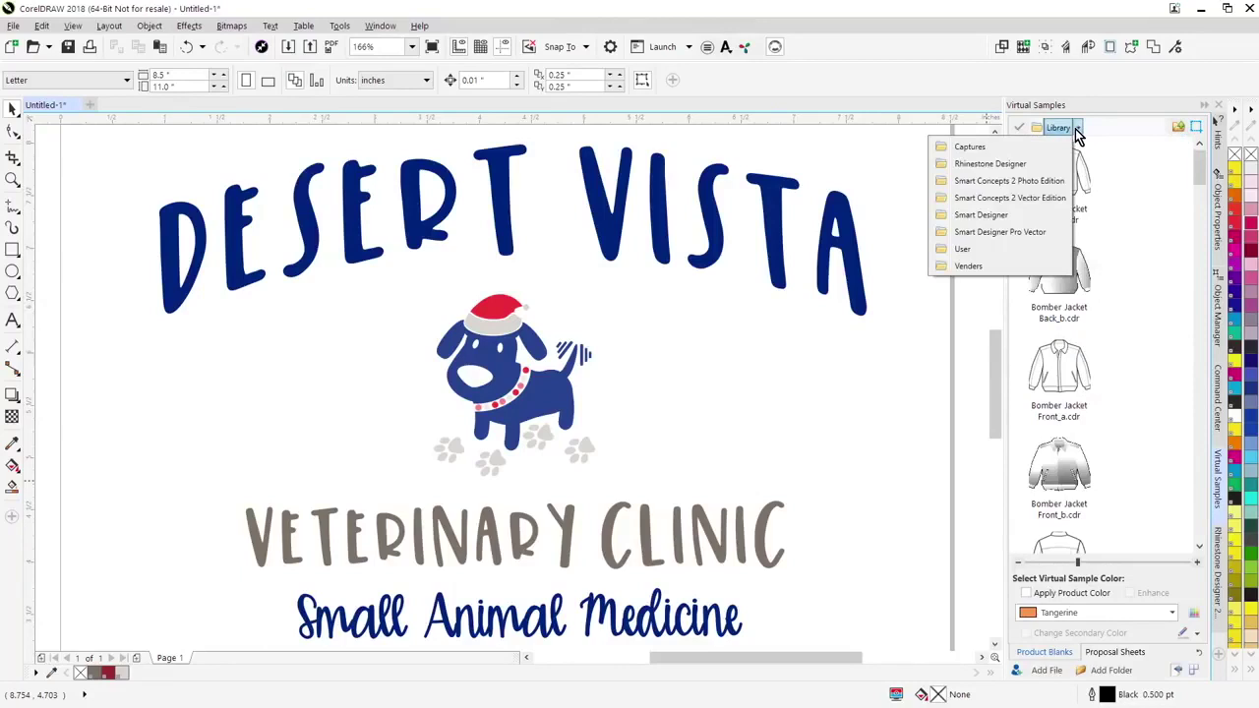
pyautogui.click(964, 250)
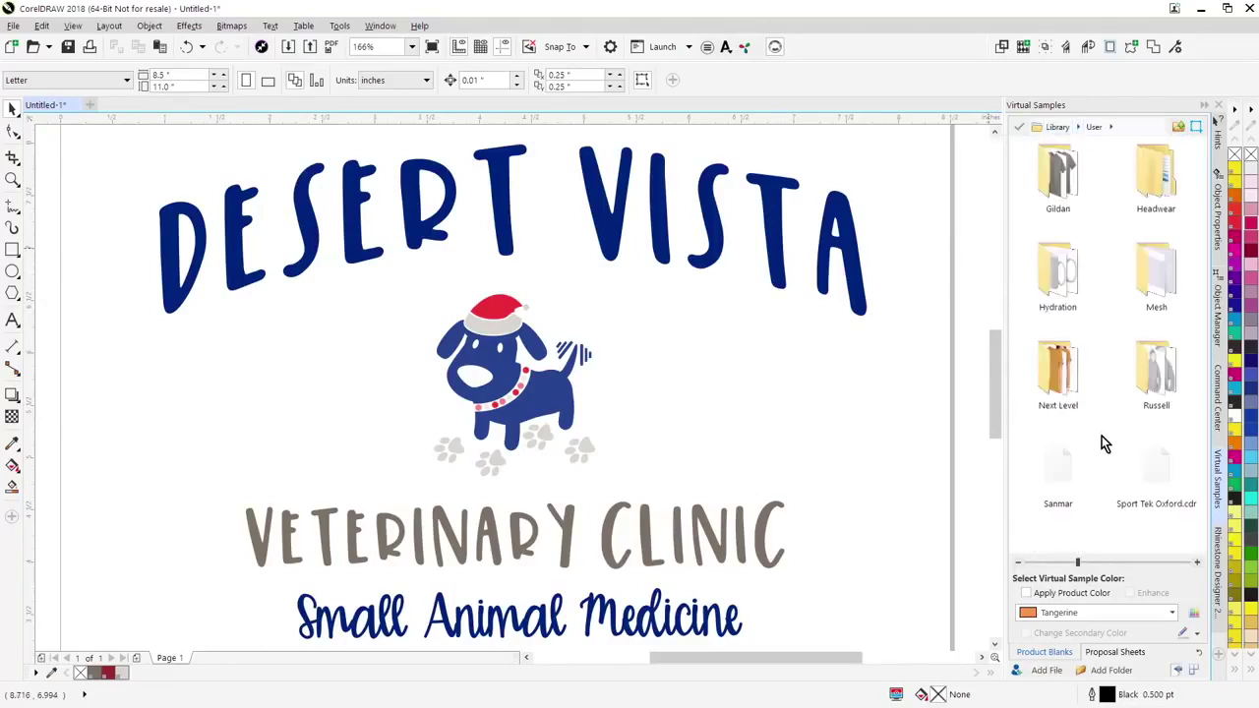
pyautogui.doubleClick(1062, 482)
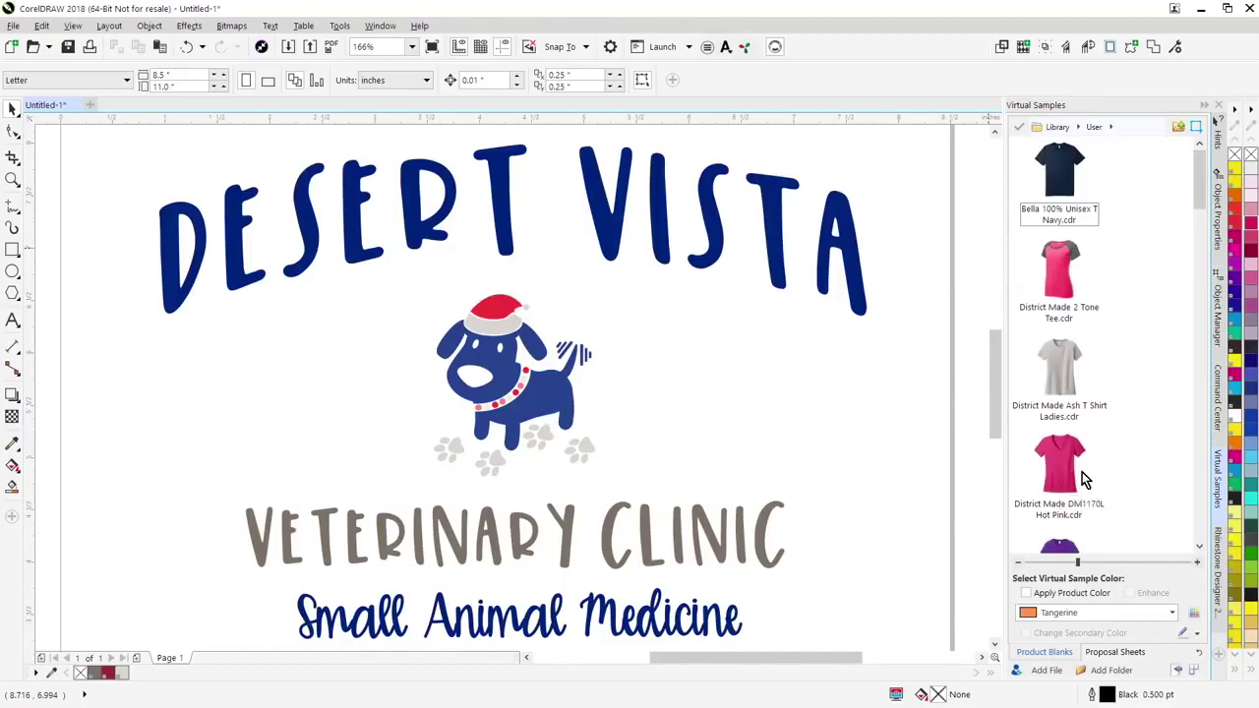
pyautogui.click(907, 339)
pyautogui.click(1220, 403)
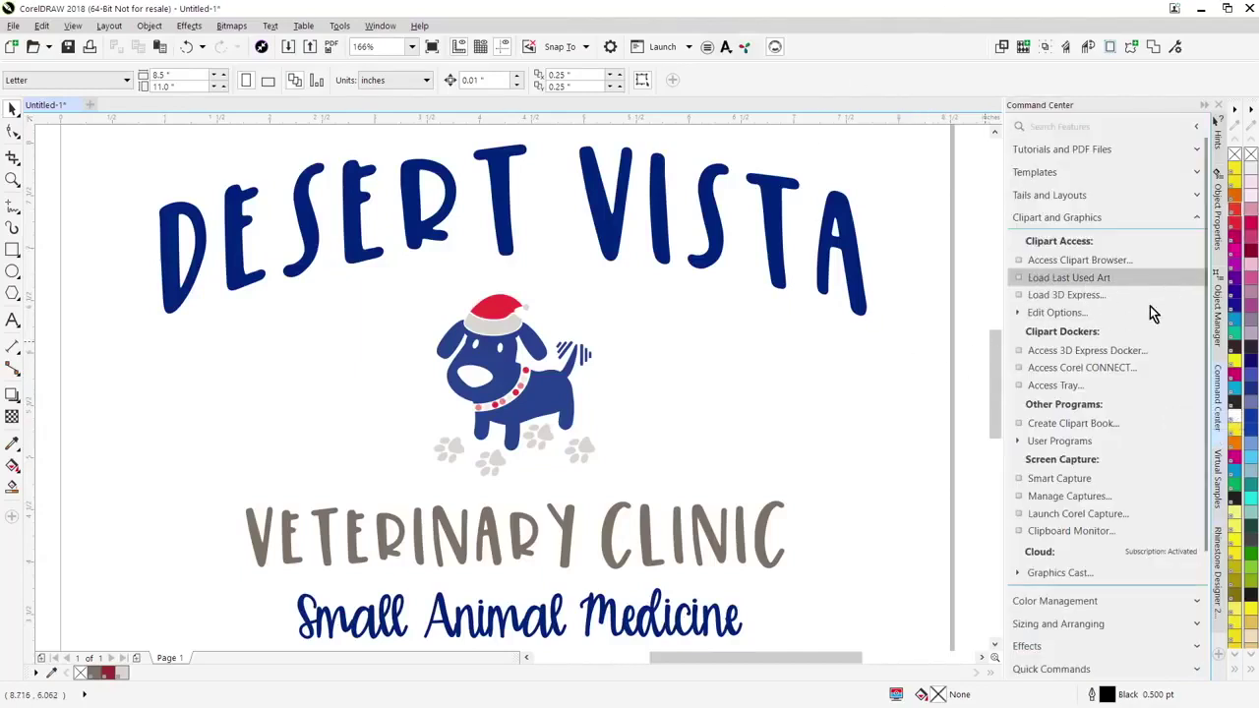
# Step: Start Smart Capture and switch to the Chrome page showing the purple District tee
pyautogui.click(1058, 482)
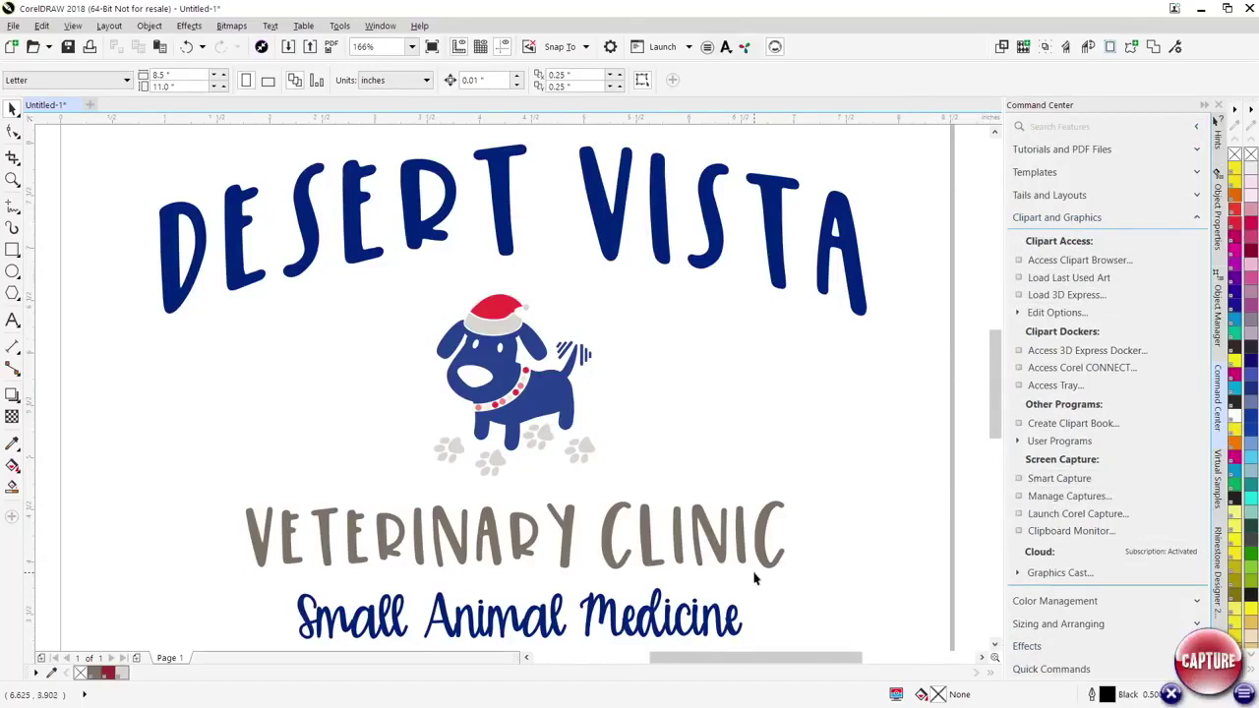
pyautogui.hotkey('alt', 'Tab')
pyautogui.hotkey('alt', 'Tab')
pyautogui.hotkey('alt', 'Tab')
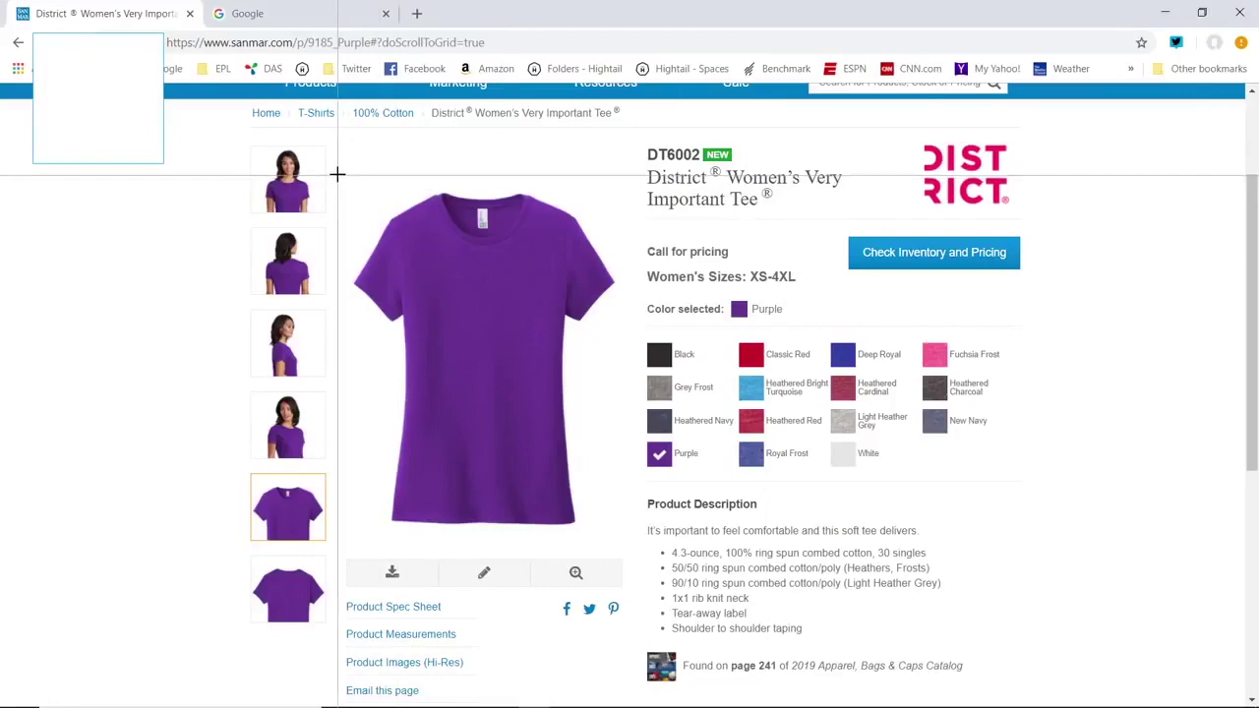
# Step: Capture the purple tee photo region from Chrome into CorelDRAW
pyautogui.moveTo(337, 175); pyautogui.dragTo(624, 540)
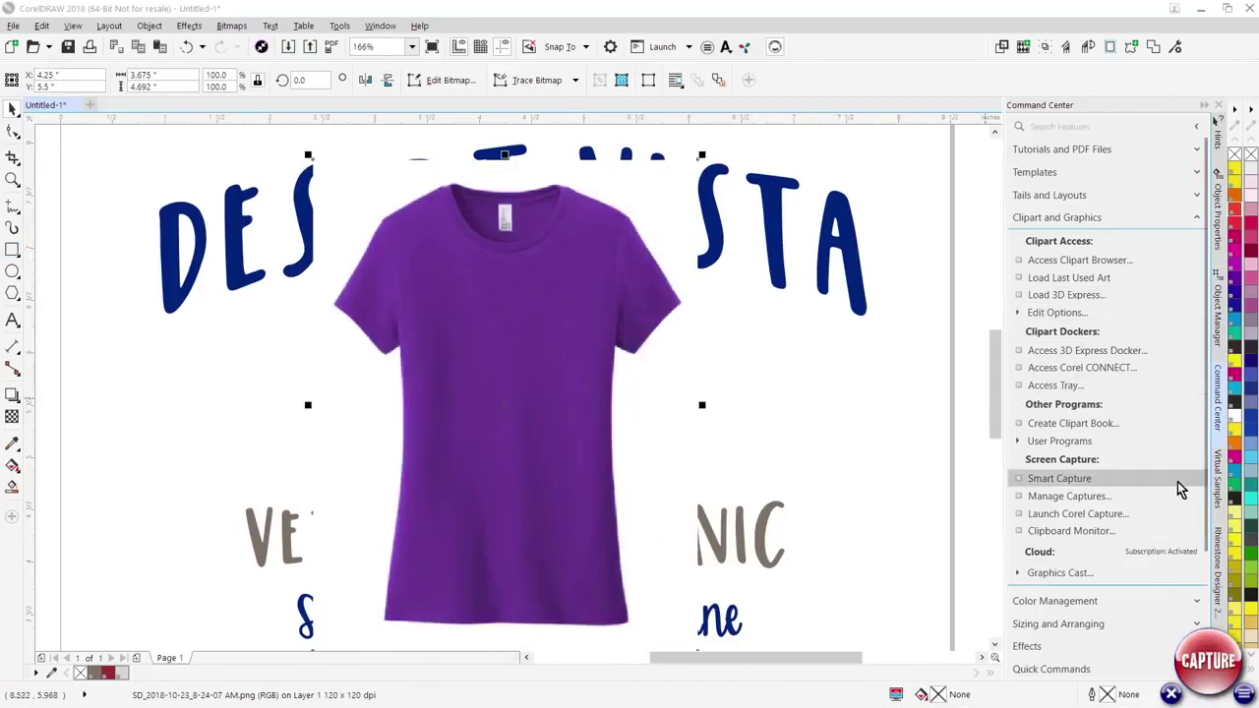
pyautogui.click(1219, 482)
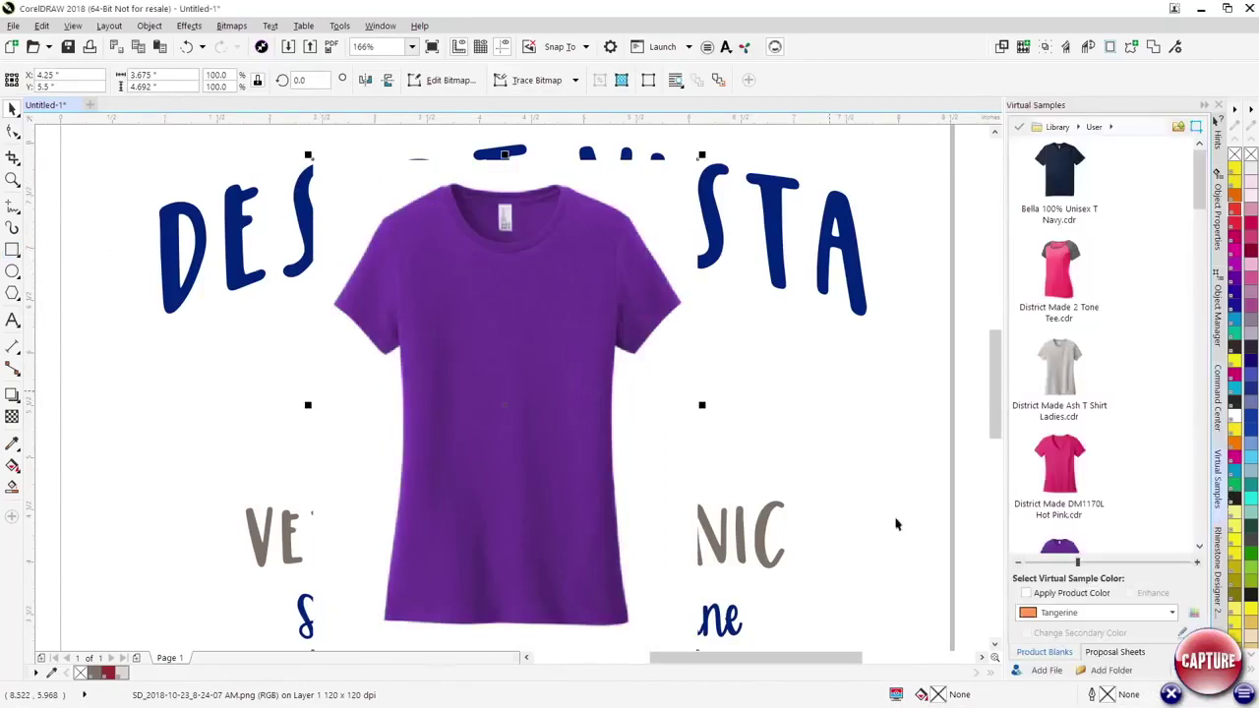
# Step: Draw a chest-sized product placement rectangle on the purple shirt and add both to Virtual Samples
pyautogui.click(1185, 639)
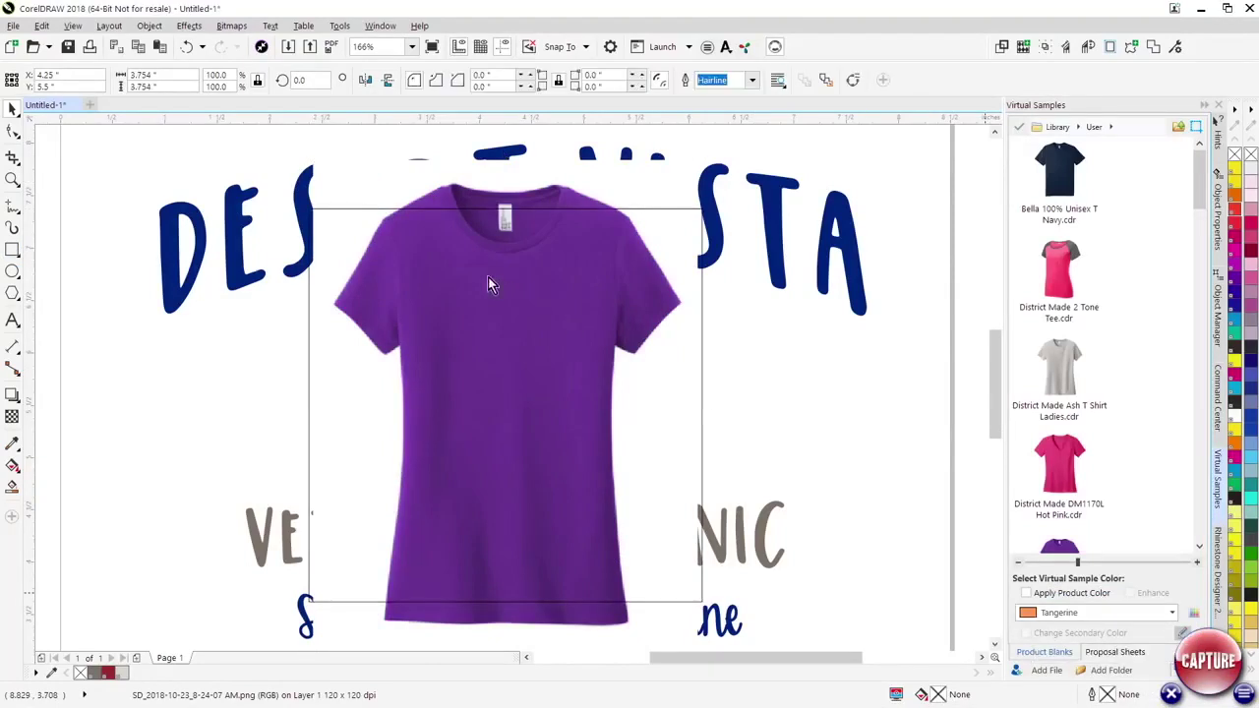
pyautogui.moveTo(306, 209); pyautogui.dragTo(426, 297)
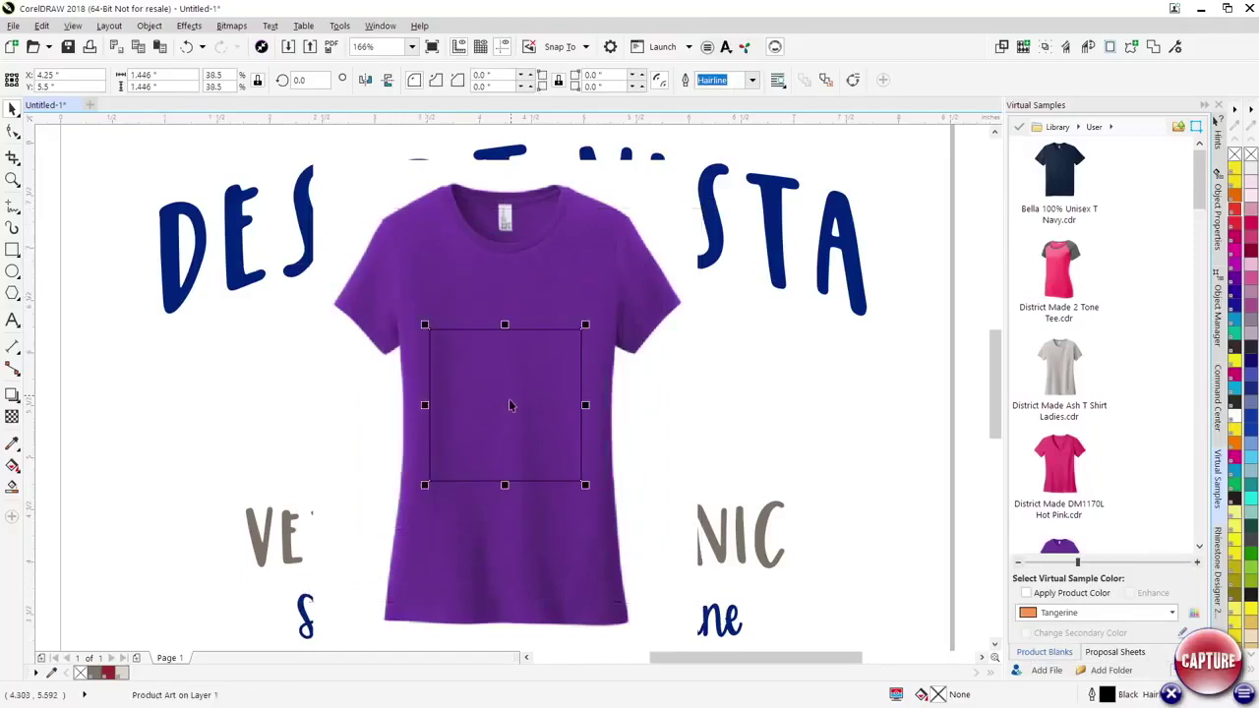
pyautogui.moveTo(506, 406); pyautogui.dragTo(506, 346)
pyautogui.keyDown('shift'); pyautogui.click(620, 270); pyautogui.keyUp('shift')
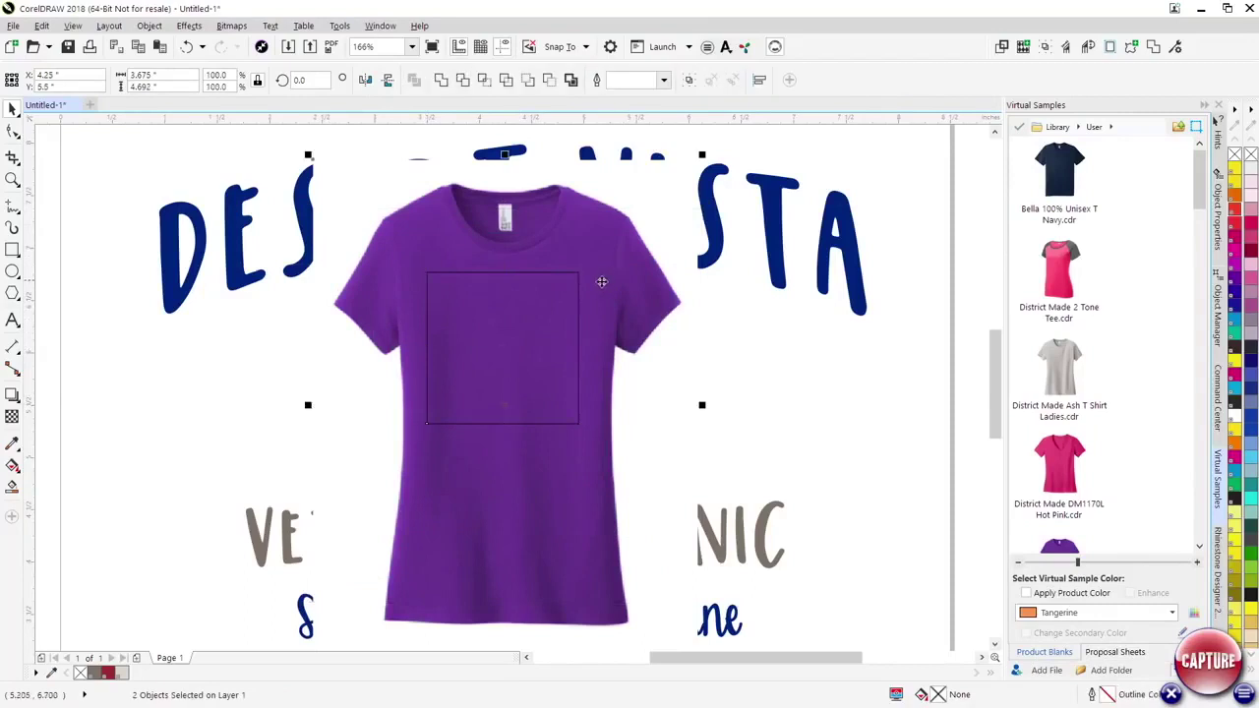
pyautogui.moveTo(583, 286); pyautogui.dragTo(1164, 377)
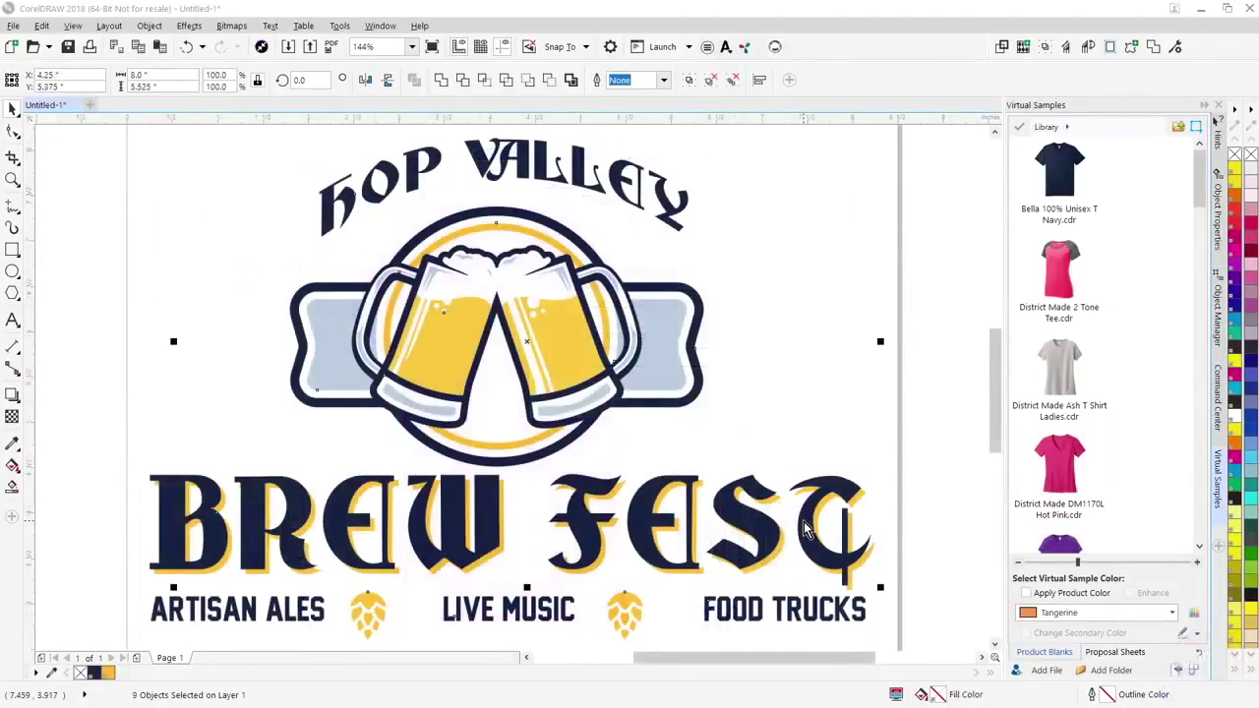
# Step: Put the Brew Fest logo on the ash District Made ladies' tee and raise it on the chest
pyautogui.click(1075, 385)
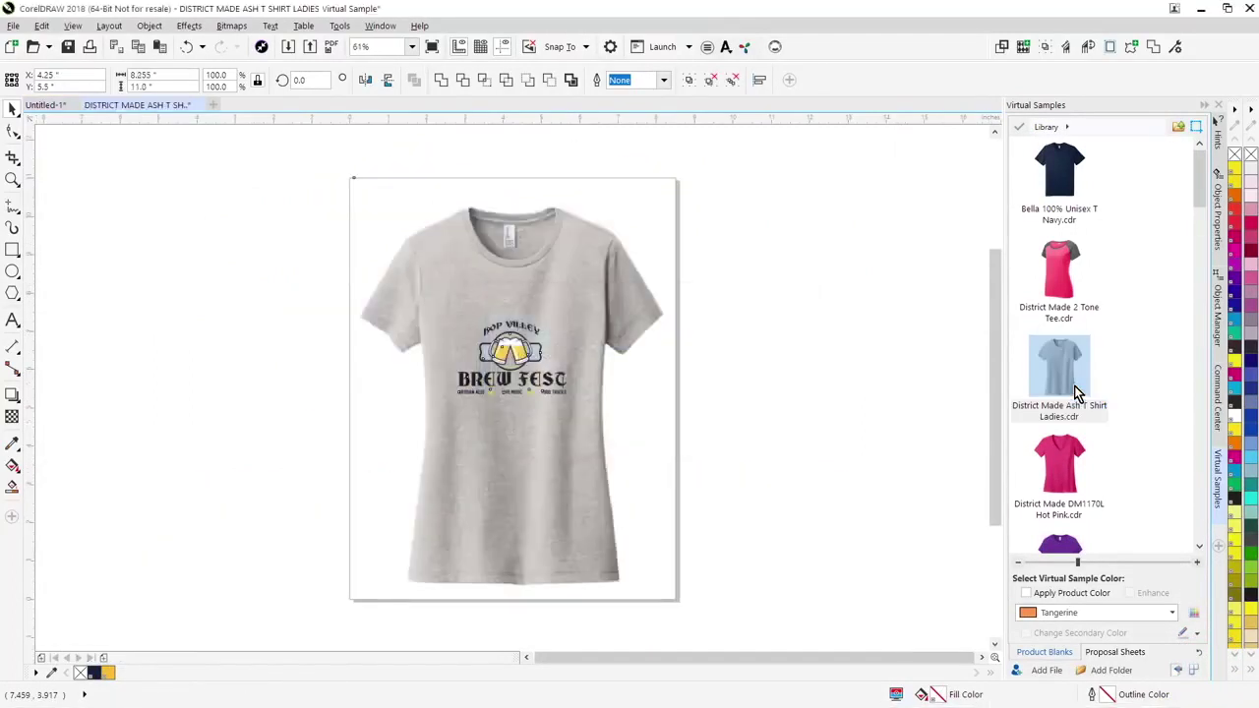
pyautogui.moveTo(320, 318); pyautogui.dragTo(713, 451)
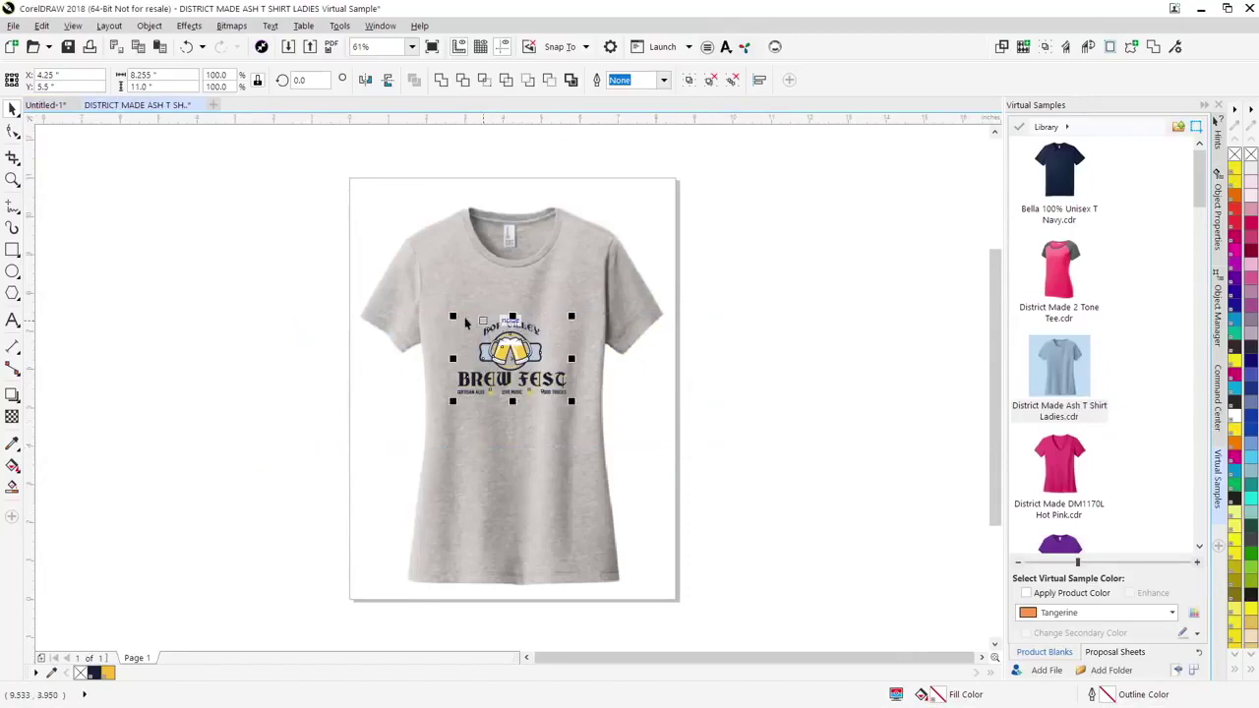
pyautogui.click(466, 323)
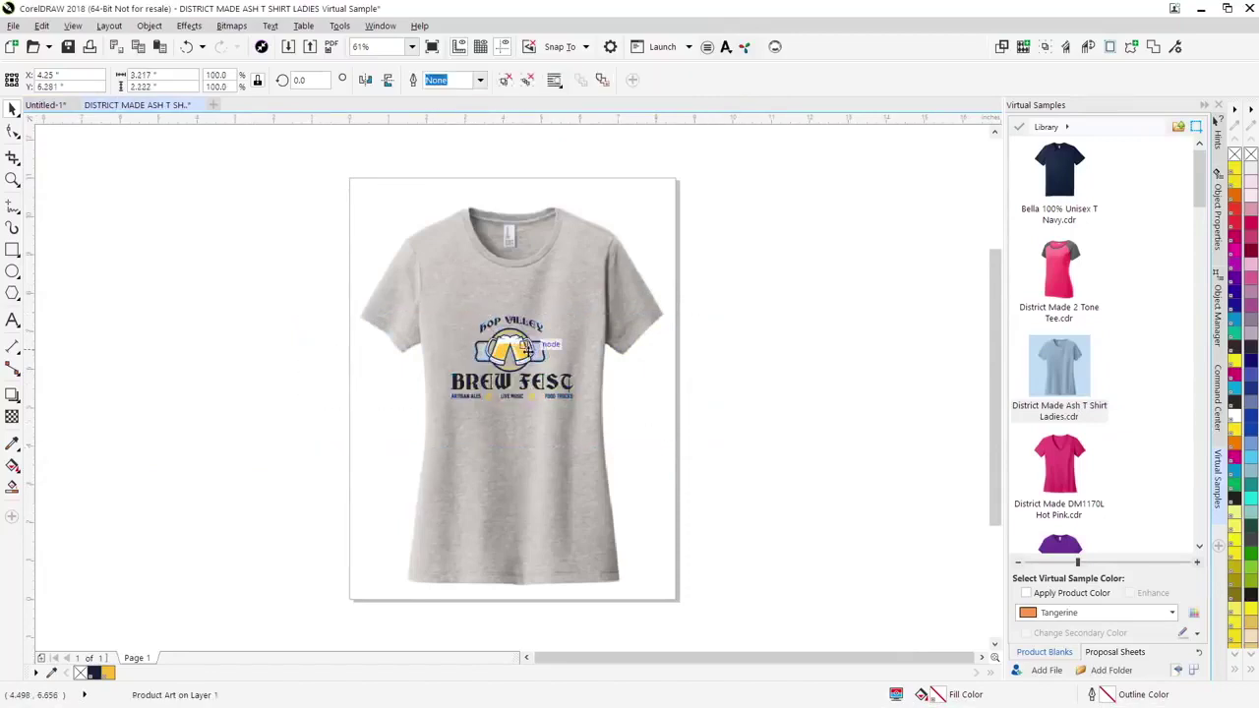
pyautogui.moveTo(528, 346); pyautogui.dragTo(530, 326)
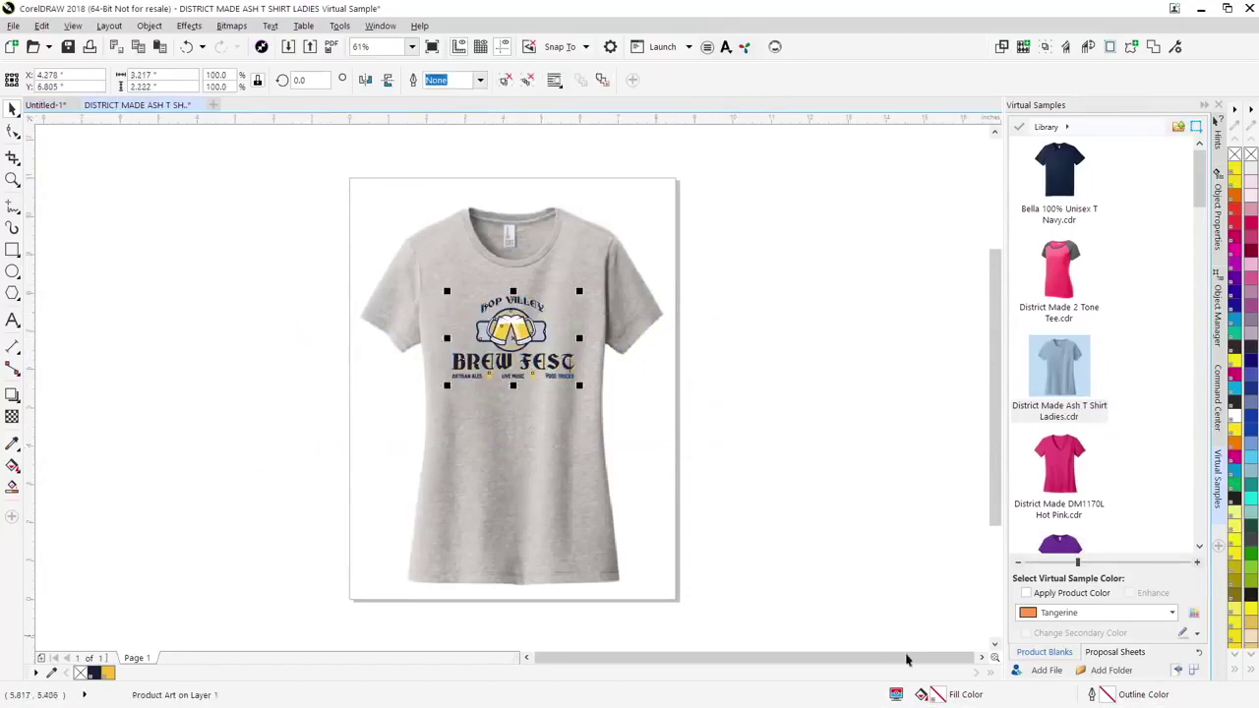
pyautogui.click(1119, 653)
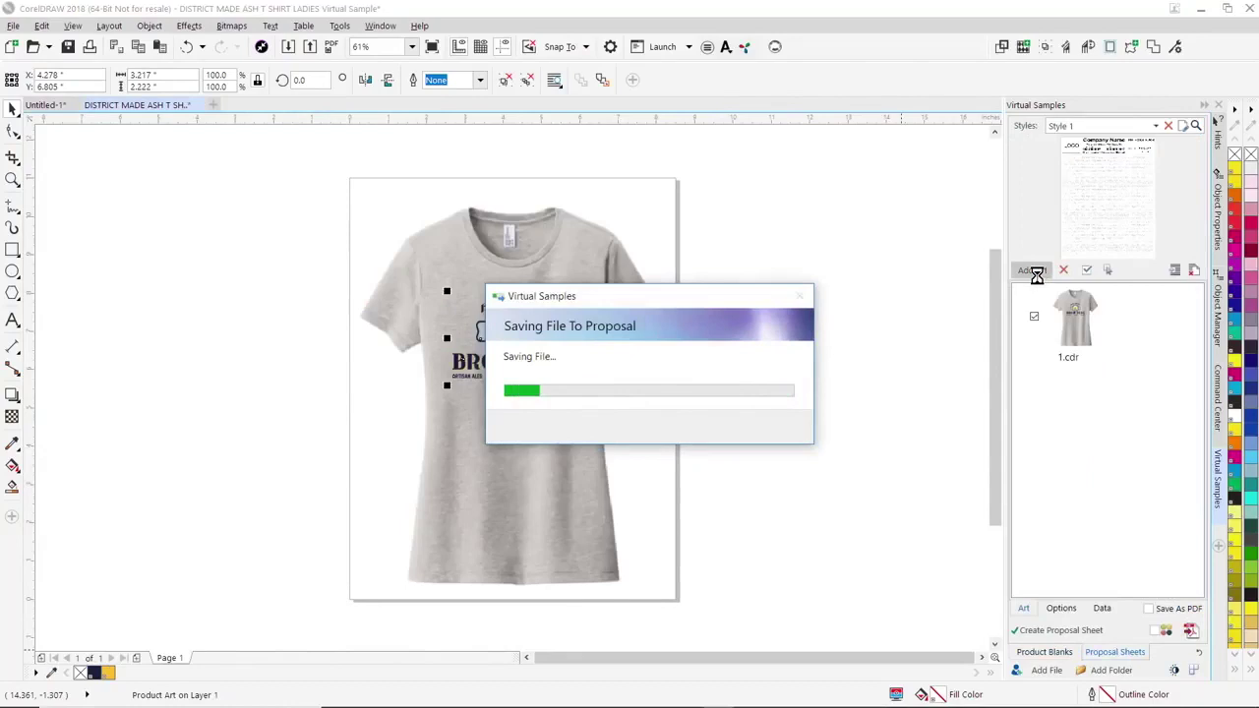
# Step: Create a Style 2 proposal sheet after reviewing its watermark and drop shadow options
pyautogui.click(1157, 127)
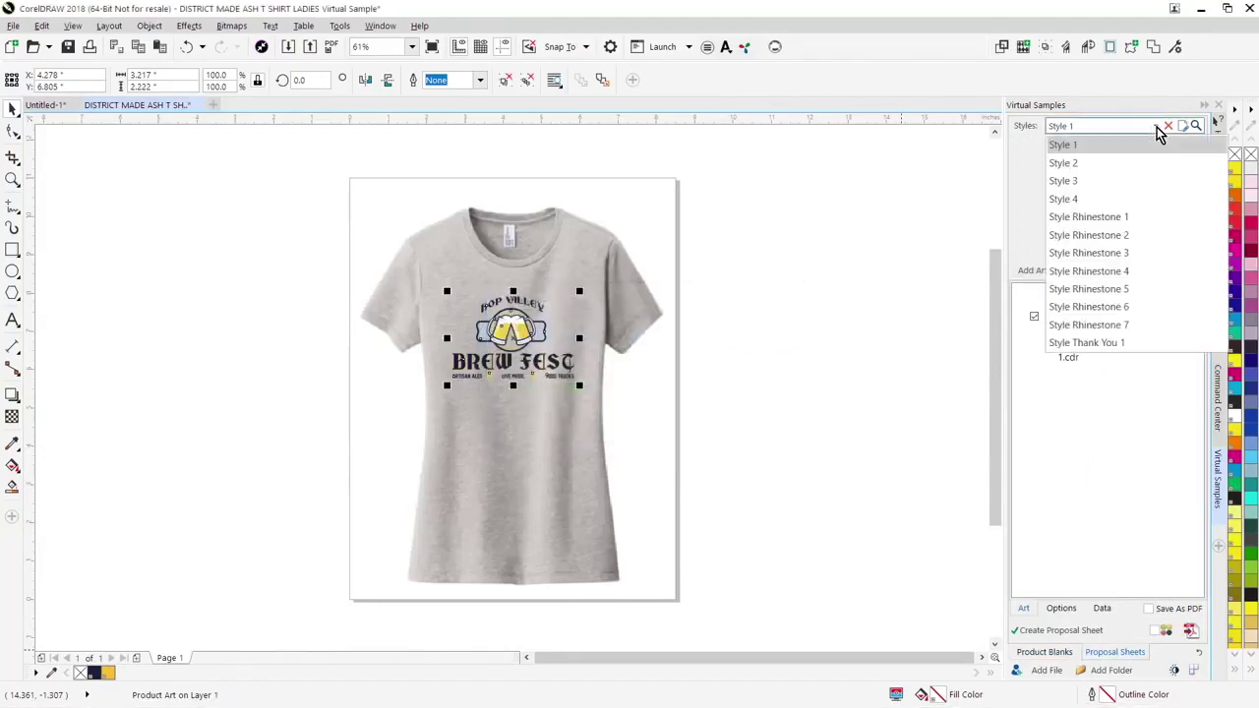
pyautogui.click(1085, 166)
pyautogui.click(1063, 609)
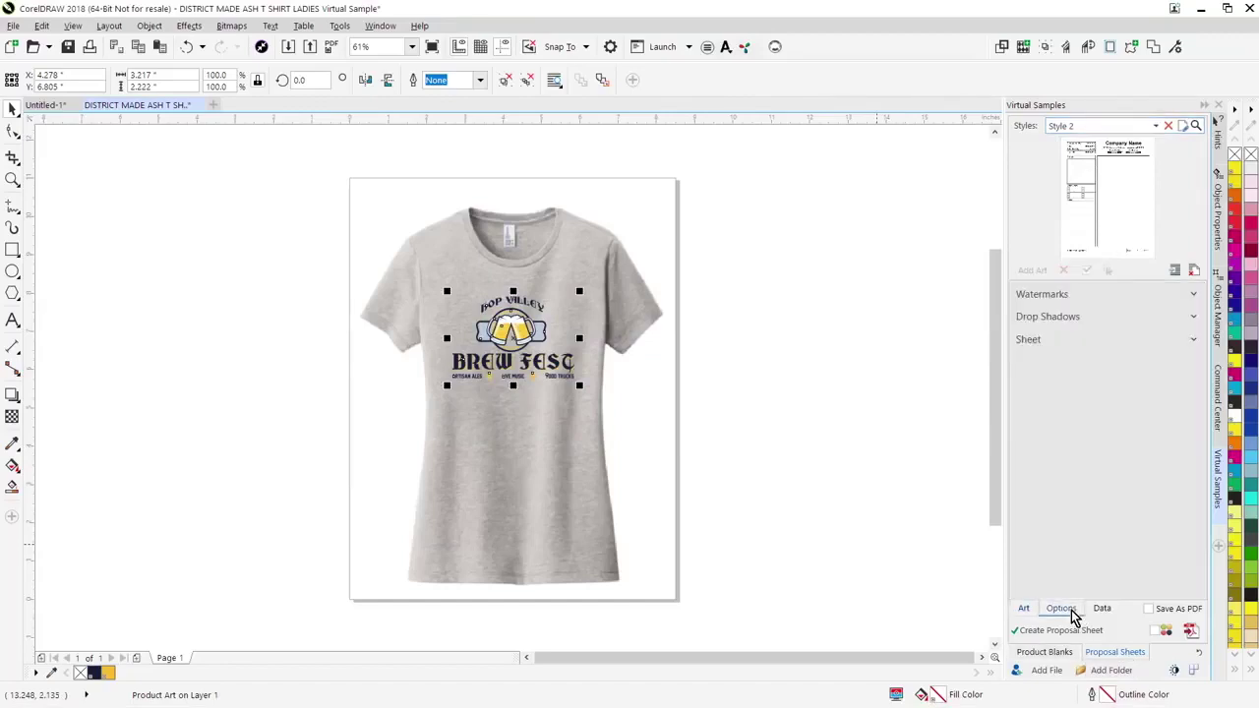
pyautogui.click(1193, 317)
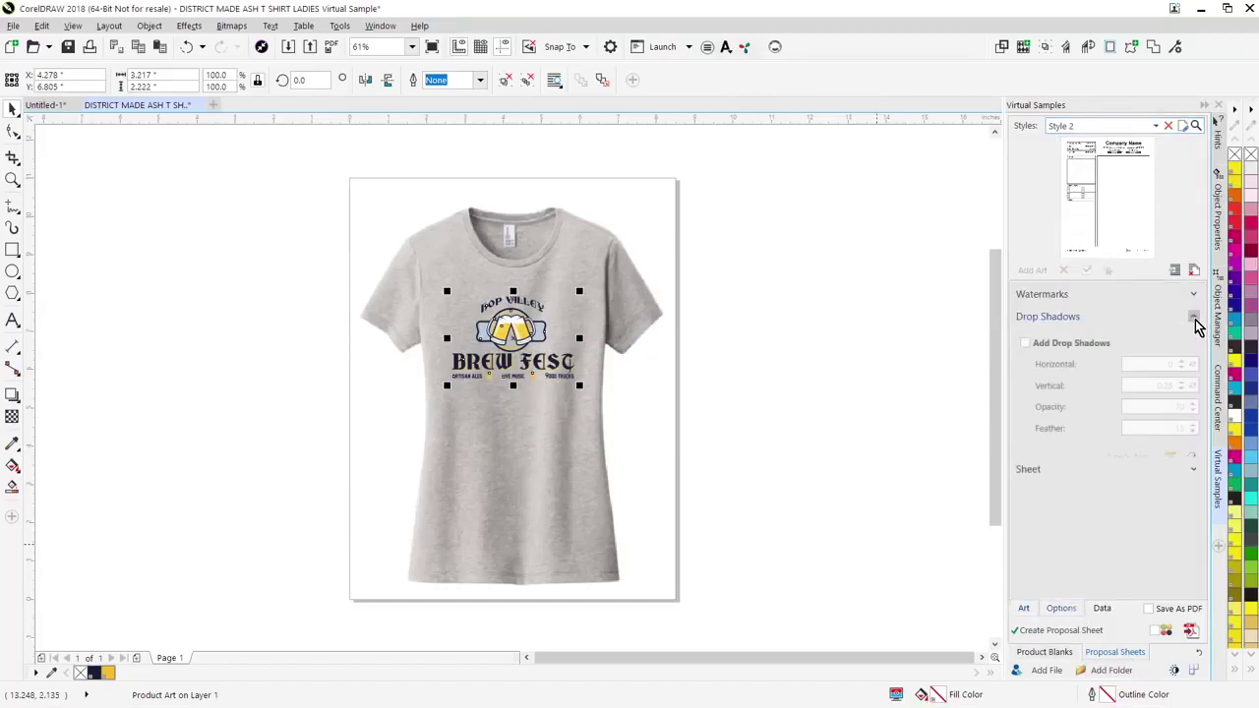
pyautogui.click(1195, 318)
pyautogui.click(1192, 296)
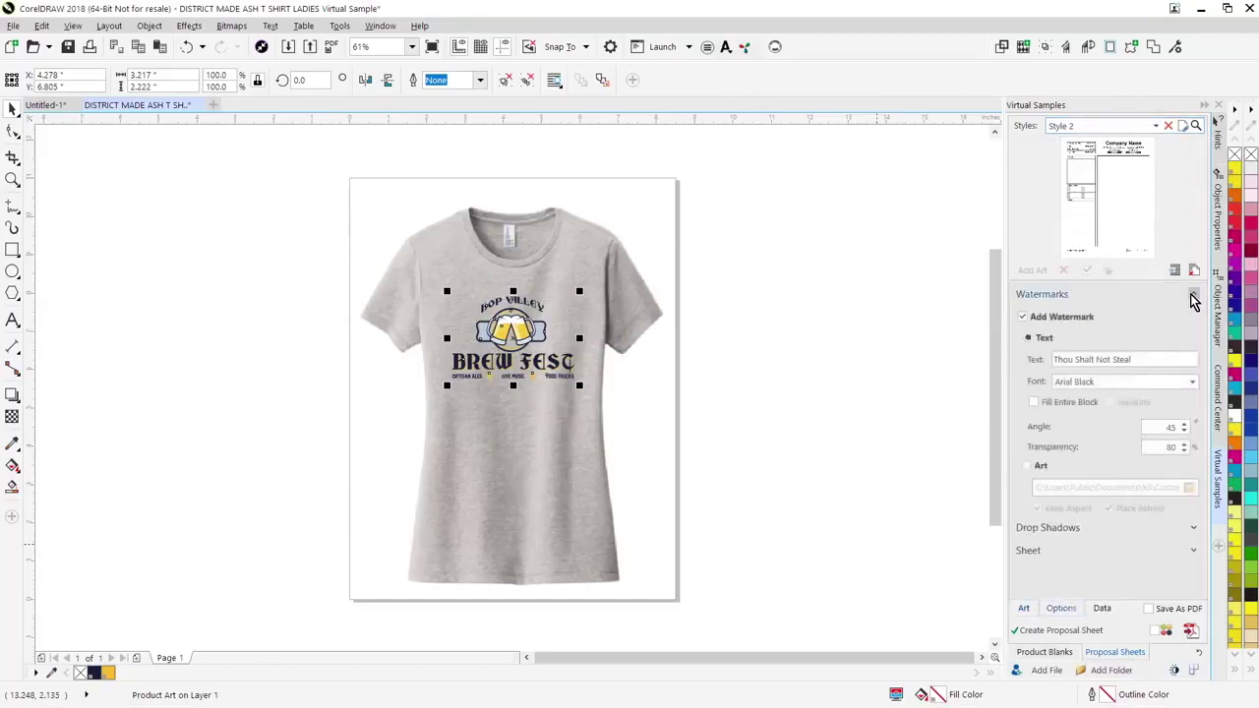
pyautogui.click(1194, 297)
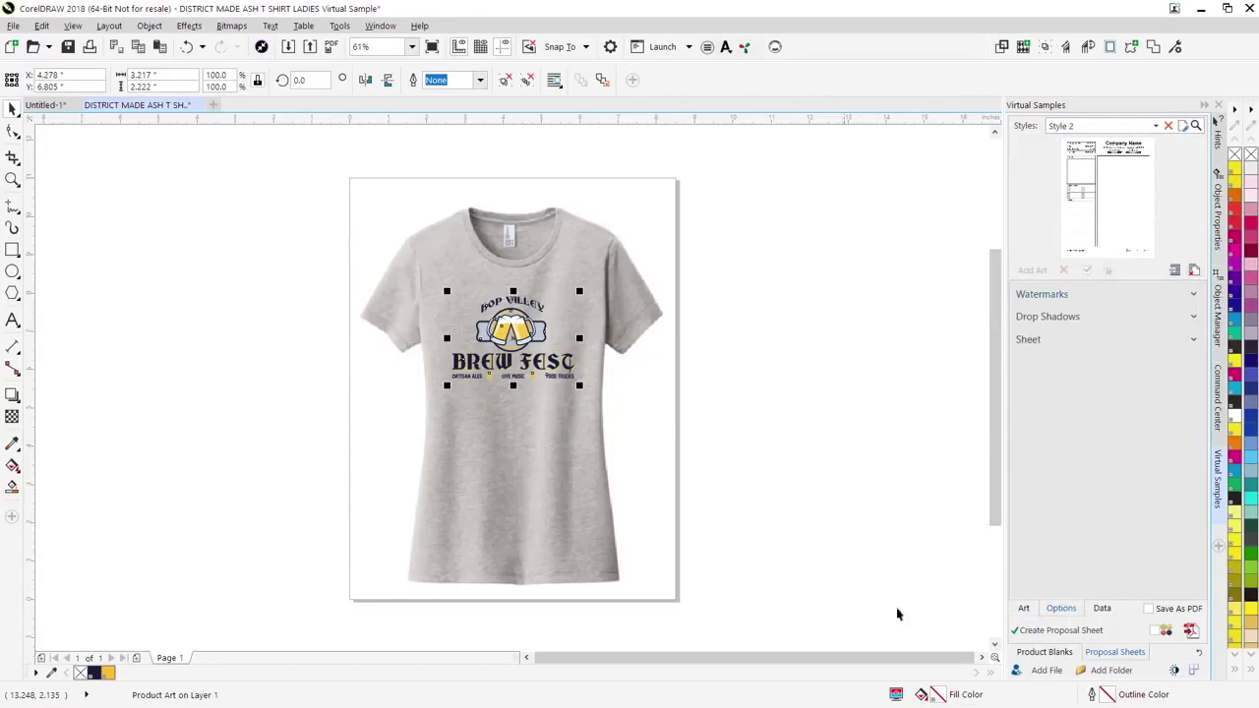
pyautogui.click(1057, 637)
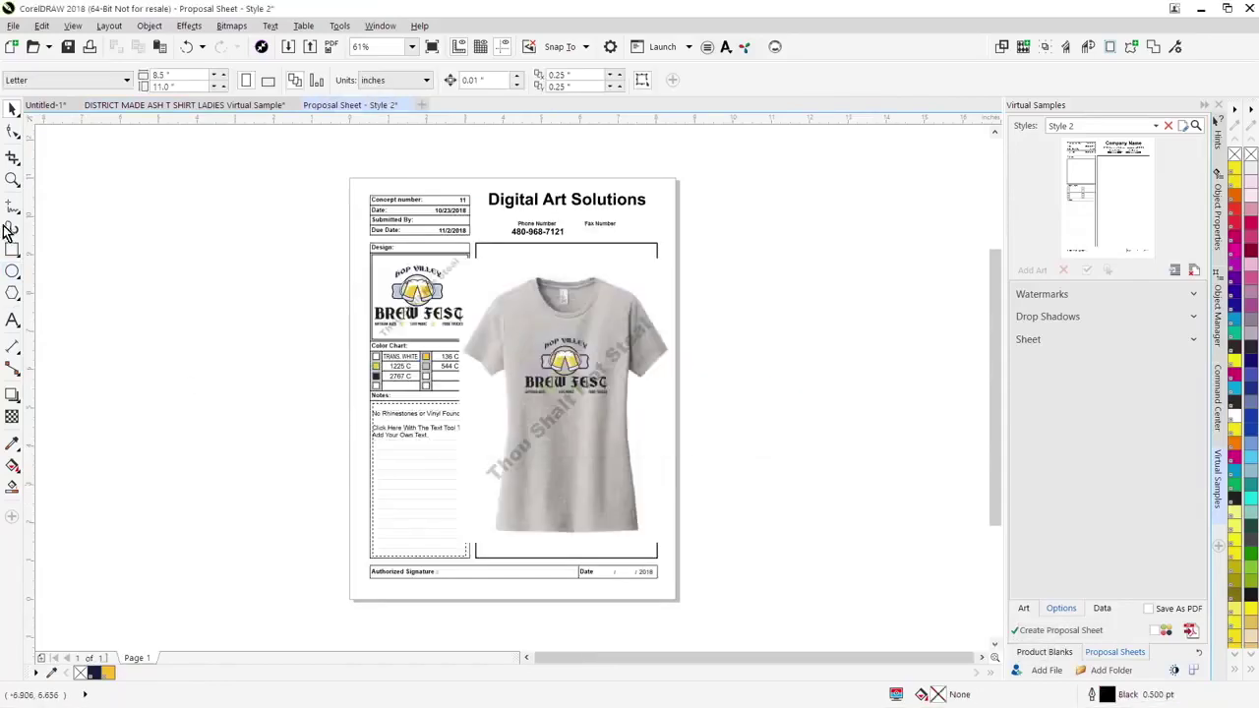
# Step: Zoom in on the proposal sheet's colour chart with a Zoom tool marquee
pyautogui.click(13, 179)
pyautogui.moveTo(335, 311); pyautogui.dragTo(527, 429)
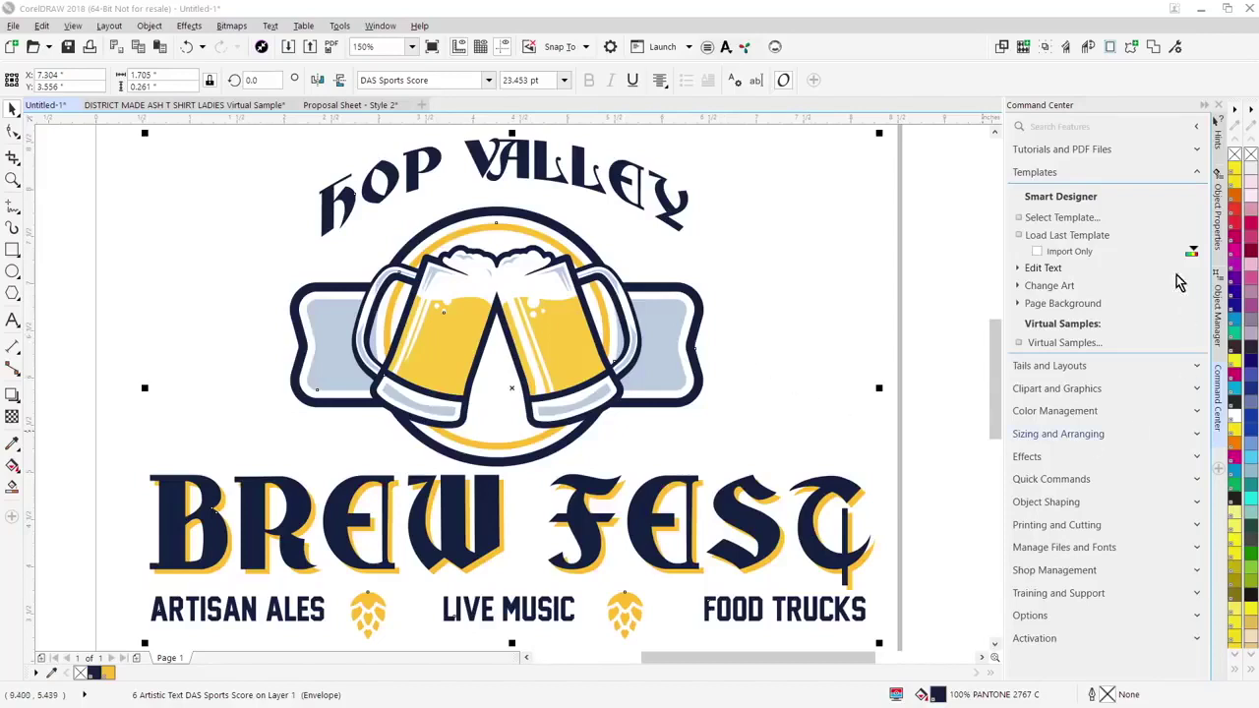
# Step: Resize the logo to the 4-inch Garments/Crest preset and gang copies 2 across, 4 down
pyautogui.click(1198, 438)
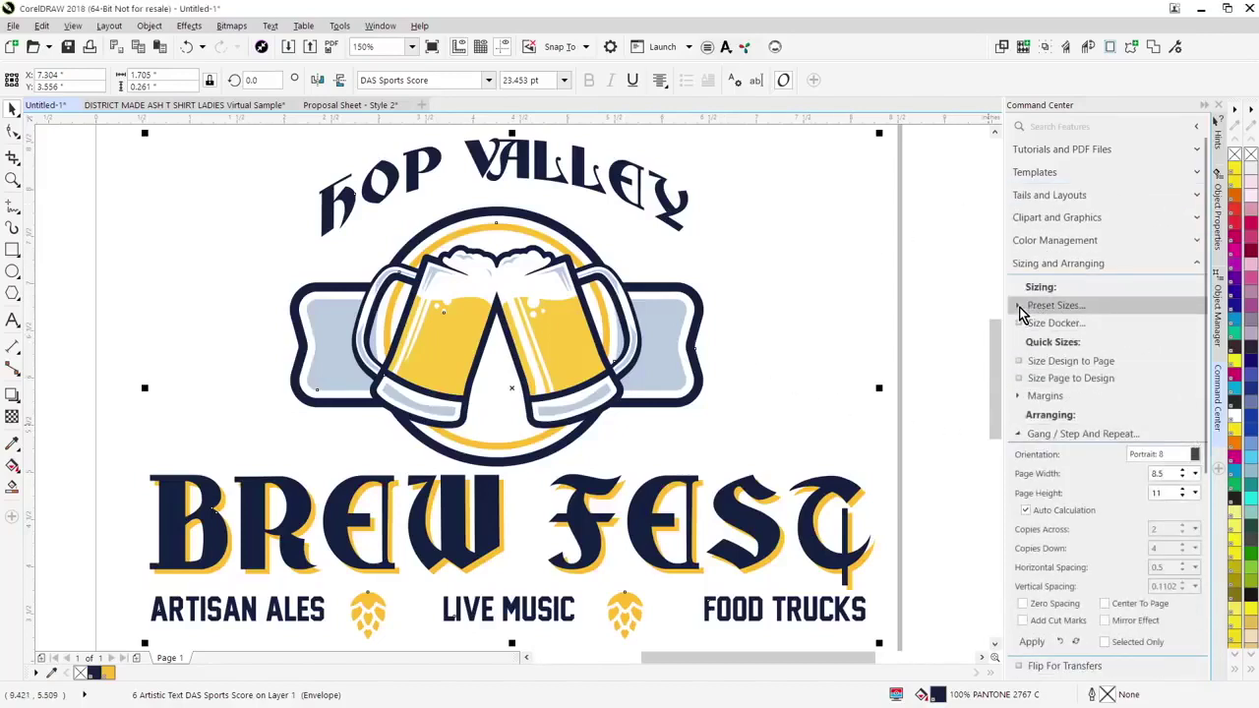
pyautogui.click(1019, 307)
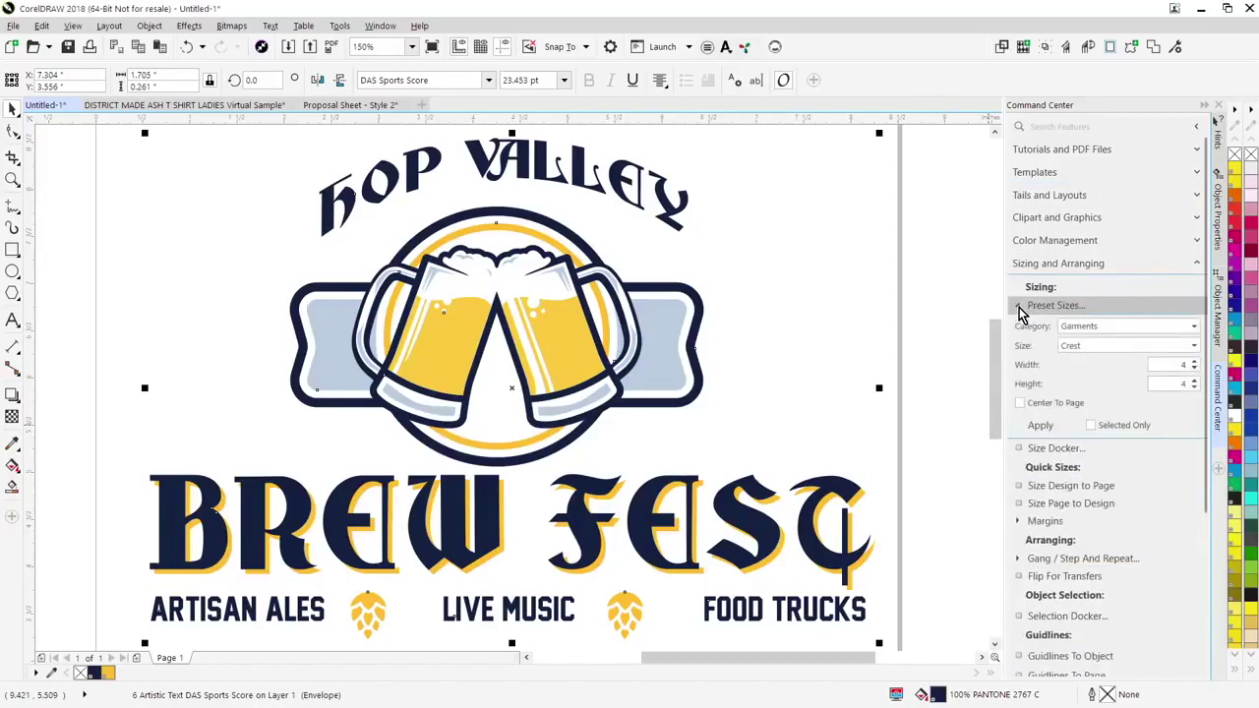
pyautogui.click(1041, 426)
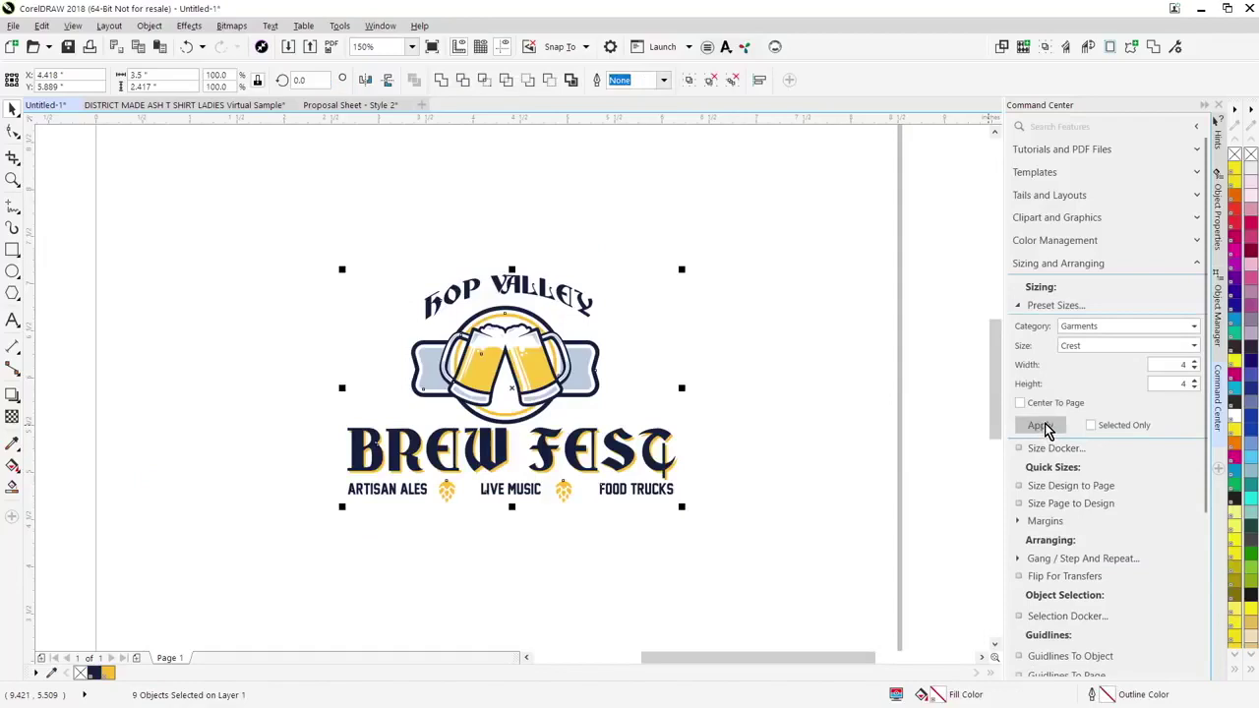
pyautogui.click(1018, 561)
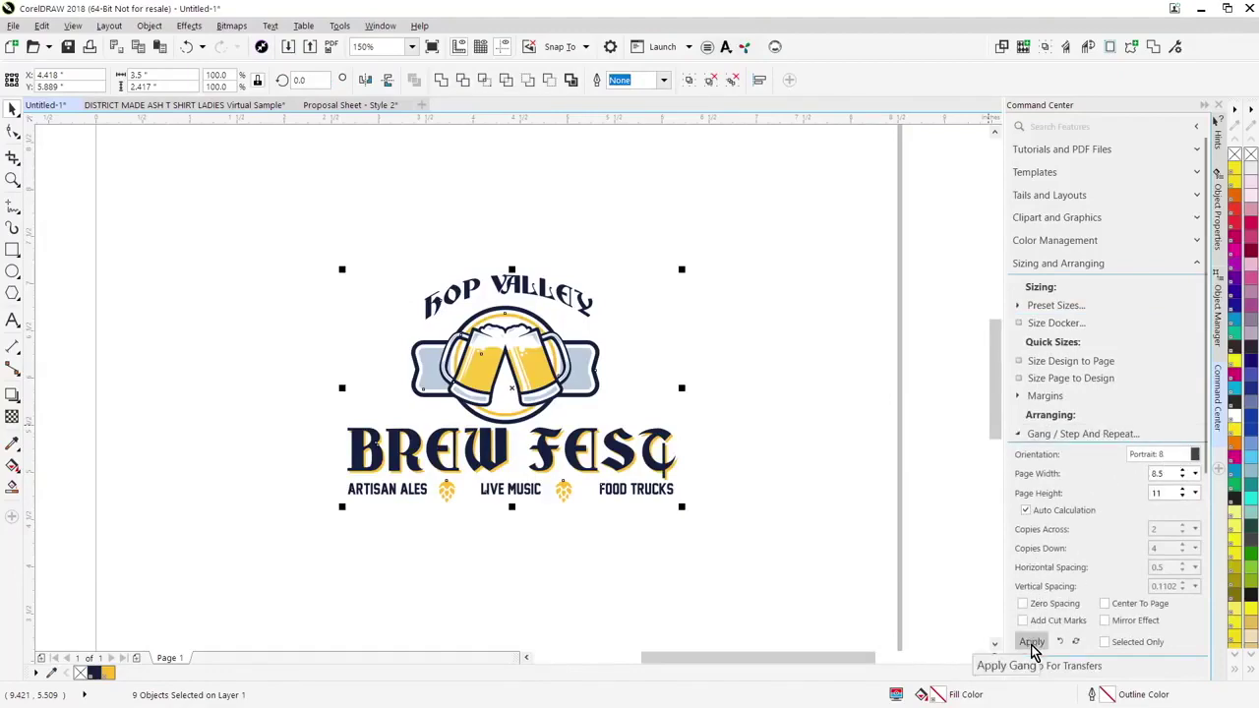
pyautogui.click(1031, 642)
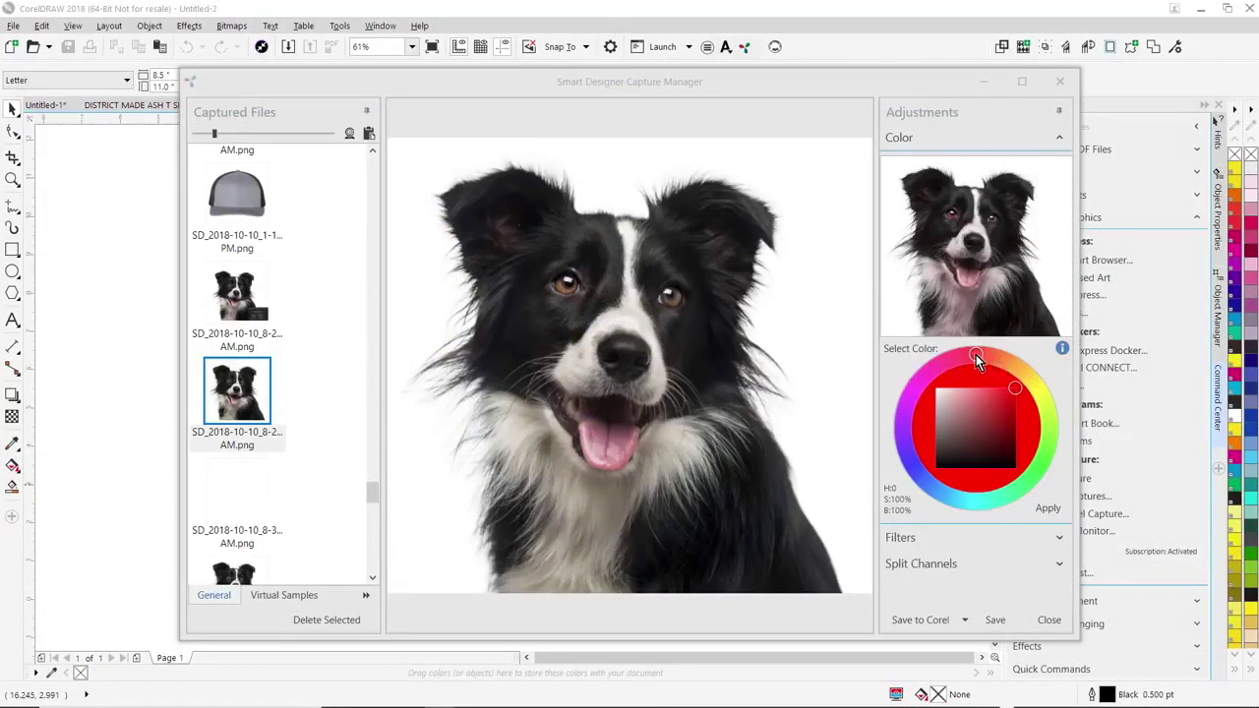
# Step: Shift the photo's tint from red to purple and raise its brightness
pyautogui.moveTo(972, 354)
pyautogui.mouseDown()
pyautogui.moveTo(943, 374)
pyautogui.moveTo(926, 417)
pyautogui.moveTo(936, 395)
pyautogui.mouseUp()
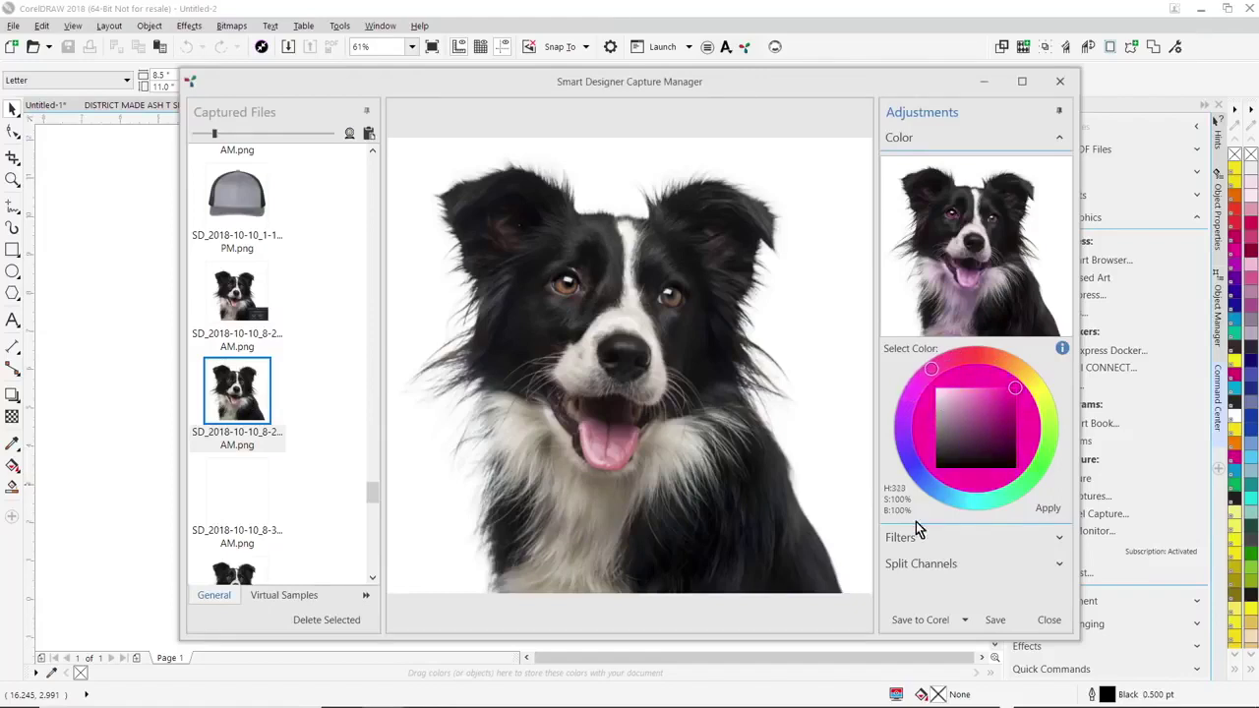
pyautogui.click(1059, 538)
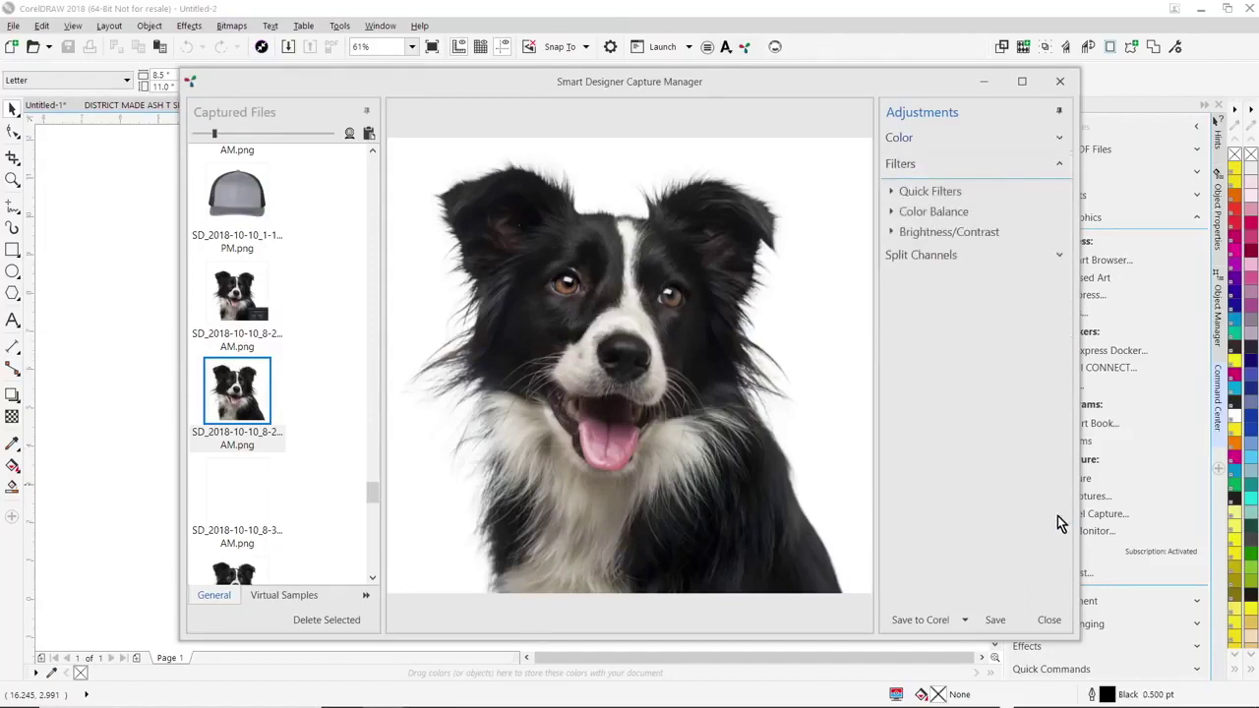
pyautogui.click(892, 231)
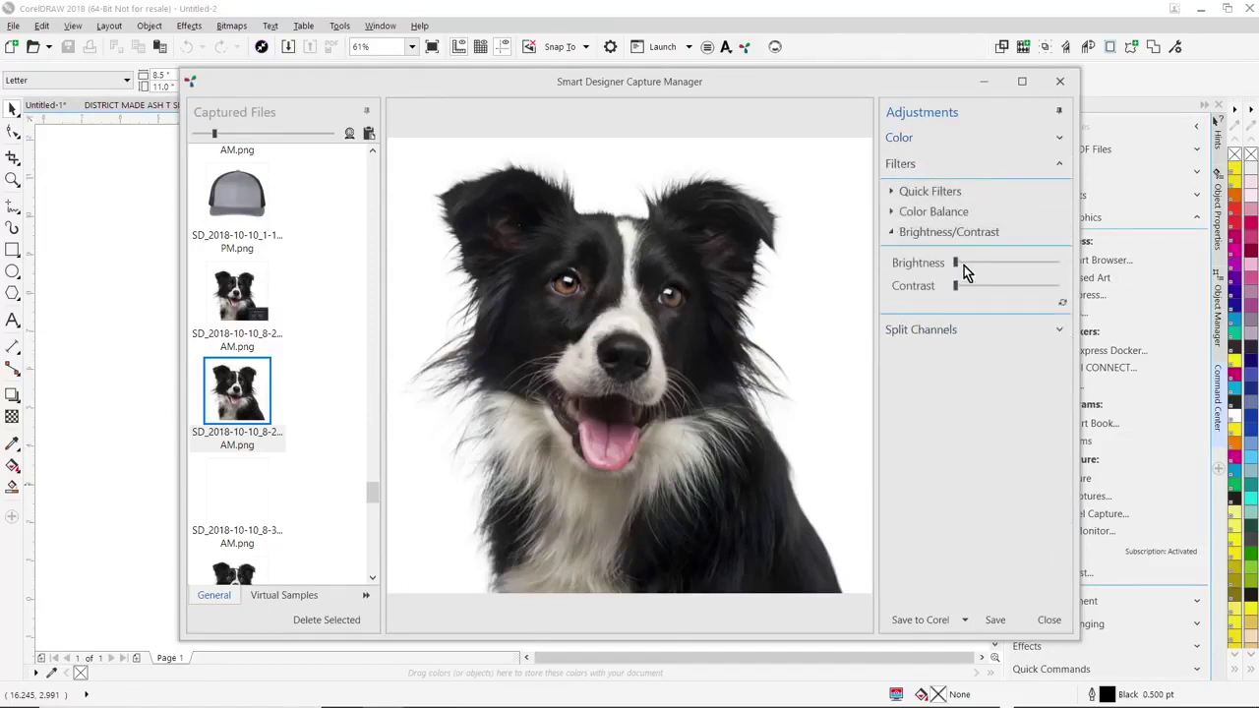
pyautogui.moveTo(959, 266)
pyautogui.mouseDown()
pyautogui.moveTo(993, 267)
pyautogui.moveTo(979, 268)
pyautogui.mouseUp()
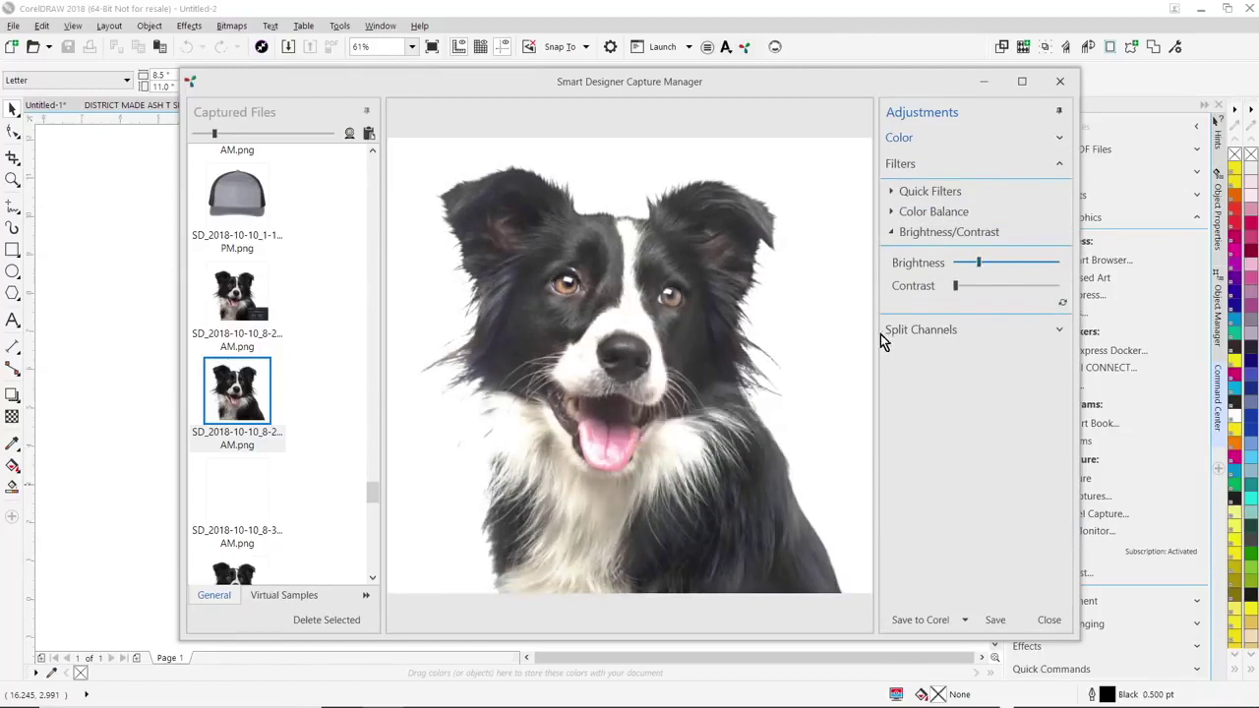
# Step: Split the photo into channels, pick the Black channel, and save it to Corel
pyautogui.click(1061, 332)
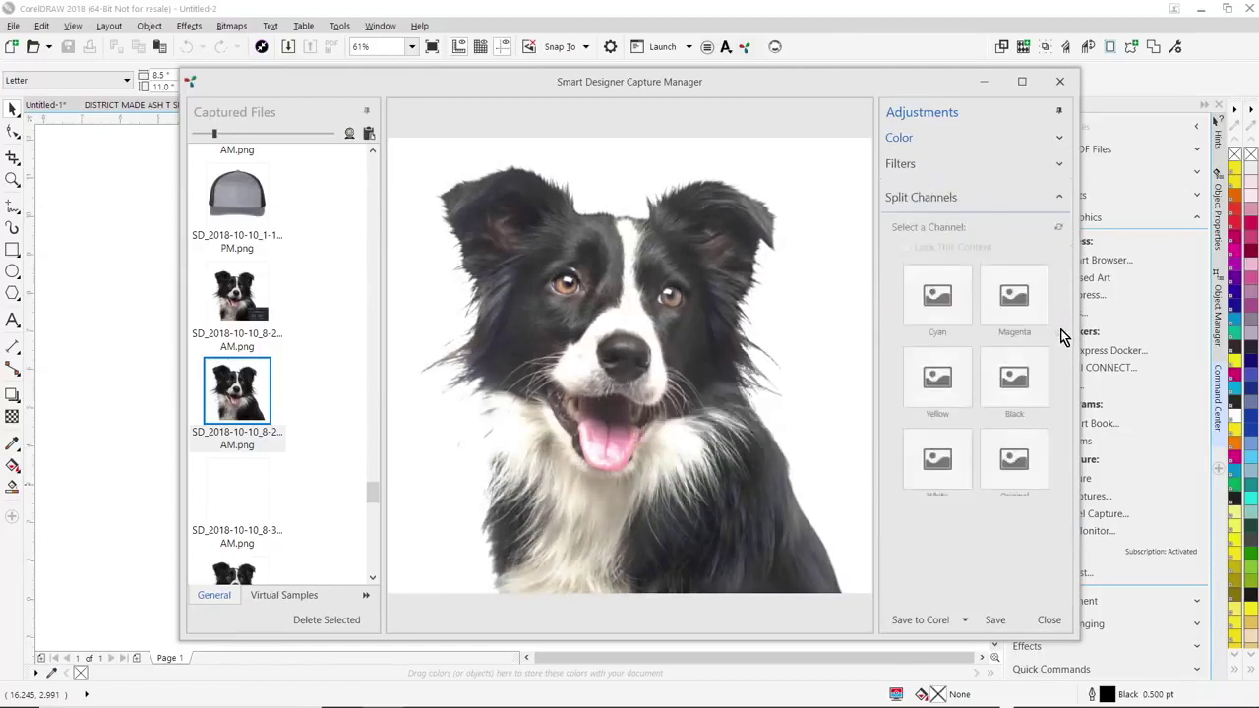
pyautogui.click(1059, 221)
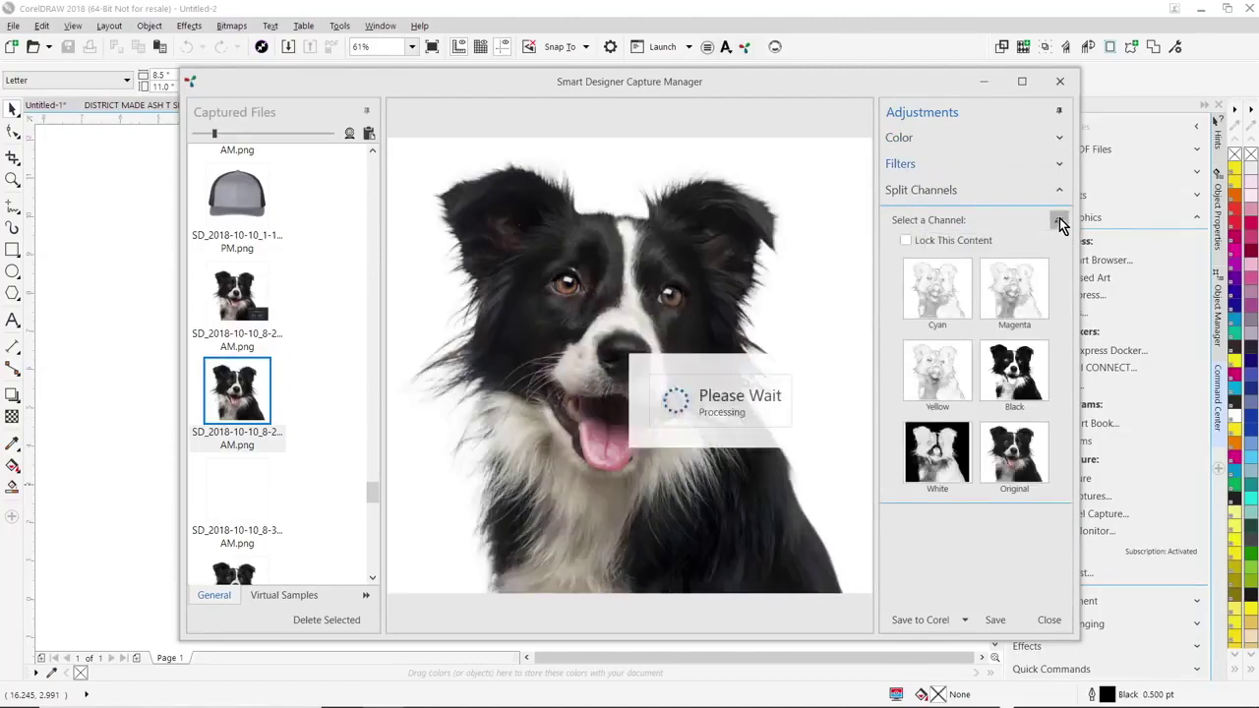
pyautogui.click(1016, 377)
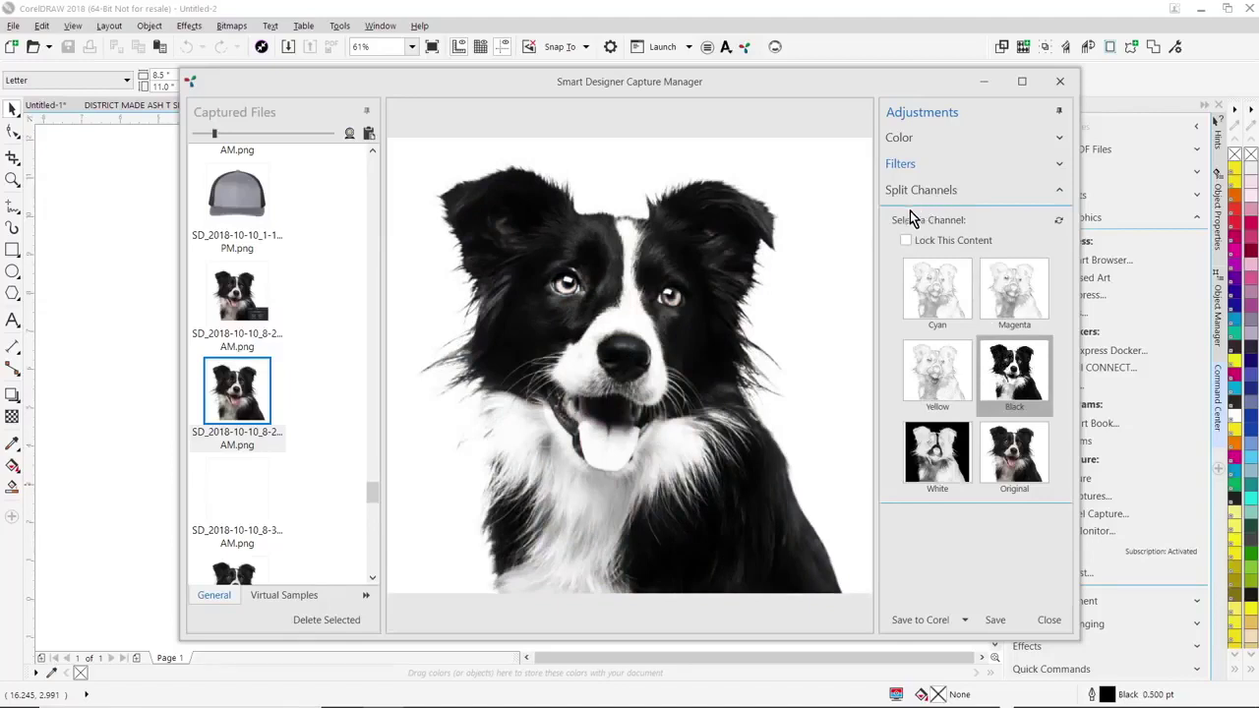
pyautogui.click(920, 621)
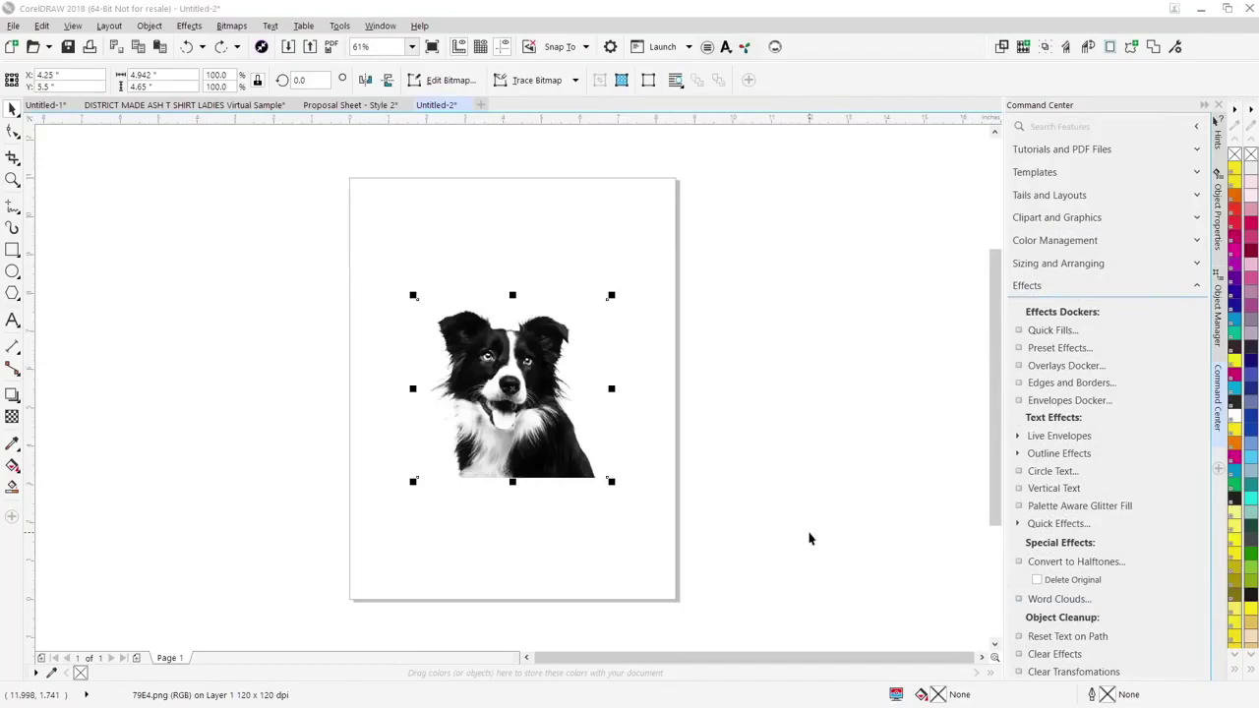
# Step: Run Convert to Halftones from the Effects section on the dog photo
pyautogui.click(1097, 567)
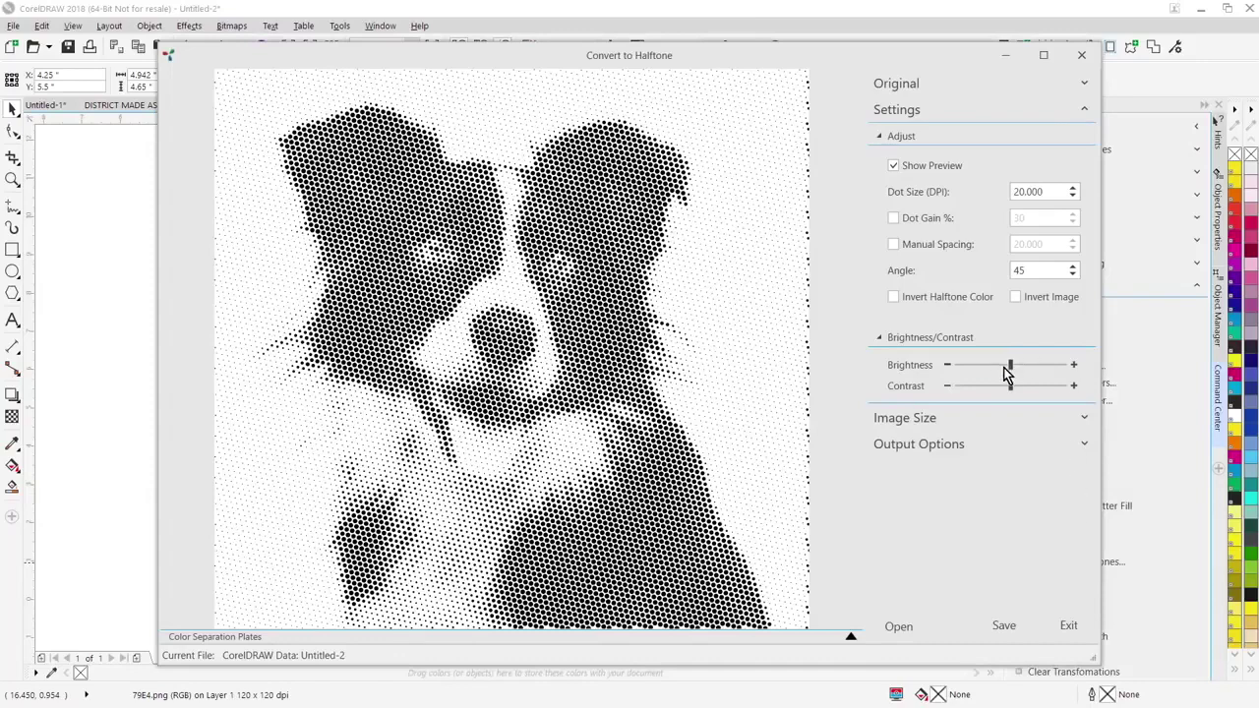
# Step: Tweak brightness and contrast, save a 22 DPI halftone, and place it beside the original off-page
pyautogui.moveTo(1012, 365); pyautogui.dragTo(1018, 371)
pyautogui.click(1047, 191)
pyautogui.press('BackSpace')
pyautogui.press('BackSpace')
pyautogui.press('BackSpace')
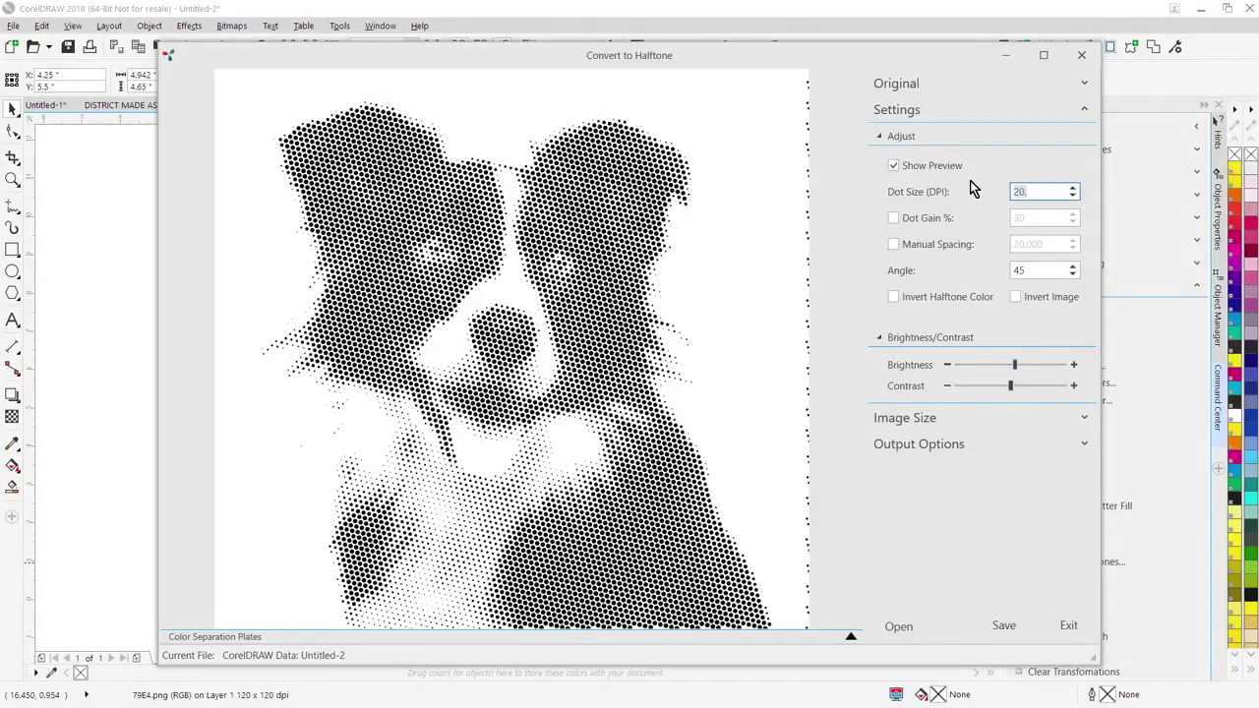
pyautogui.write('18')
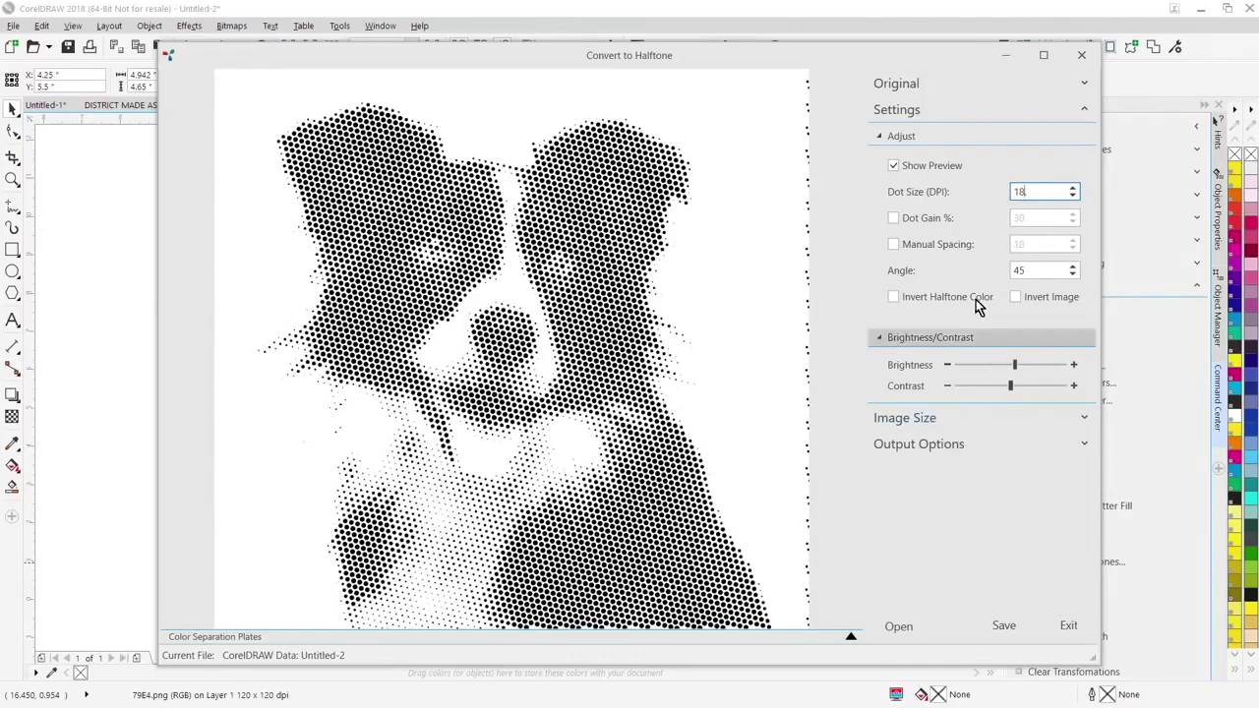
pyautogui.moveTo(1011, 386); pyautogui.dragTo(1010, 391)
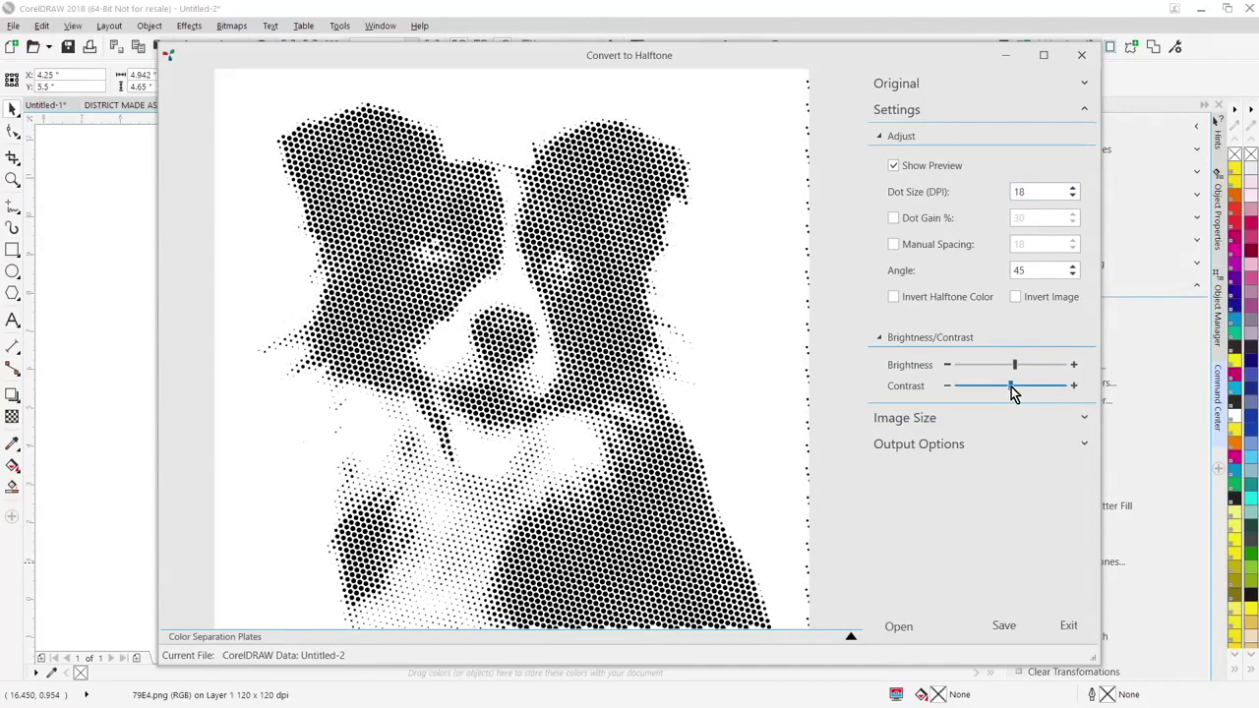
pyautogui.click(1073, 189)
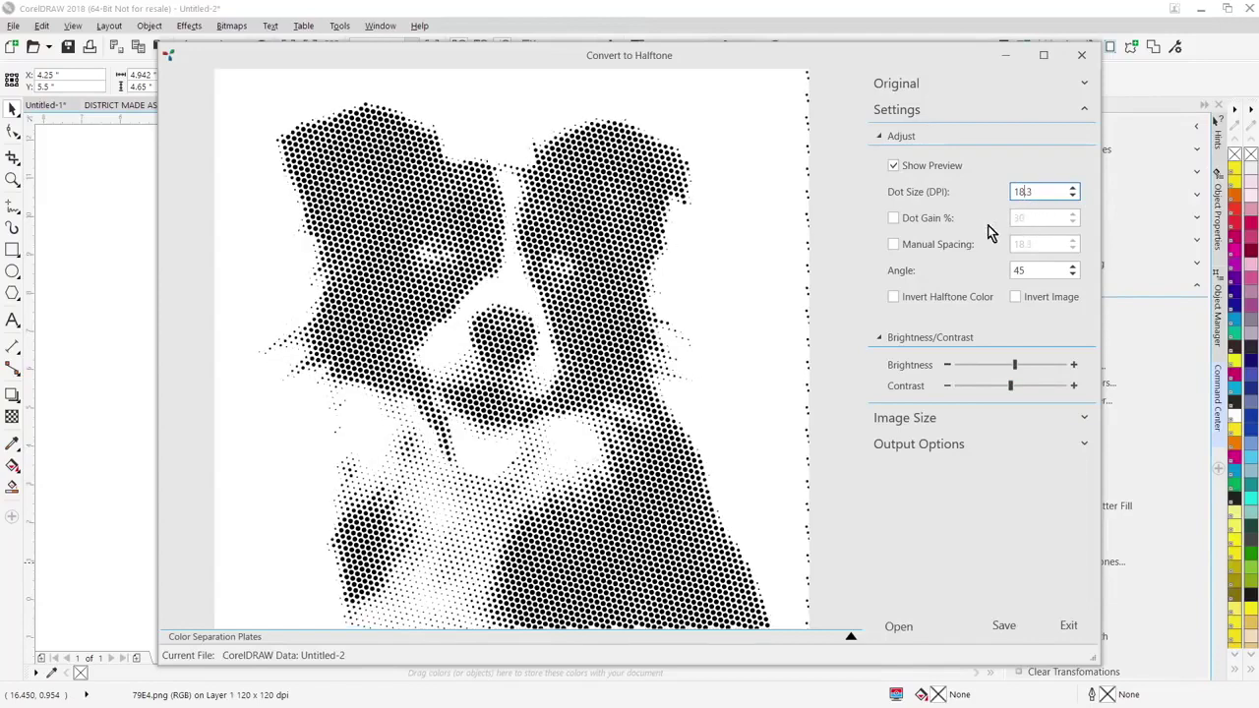
pyautogui.moveTo(1031, 192); pyautogui.dragTo(971, 190)
pyautogui.write('22.')
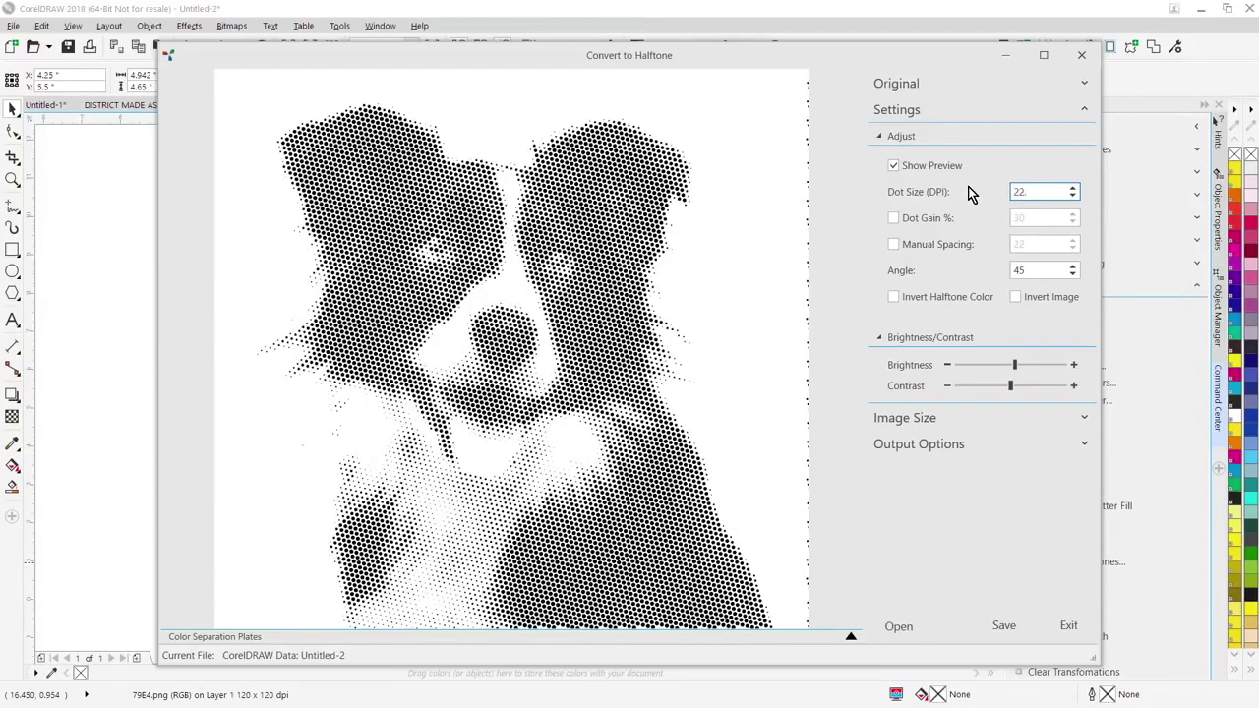
pyautogui.press('BackSpace')
pyautogui.click(1013, 632)
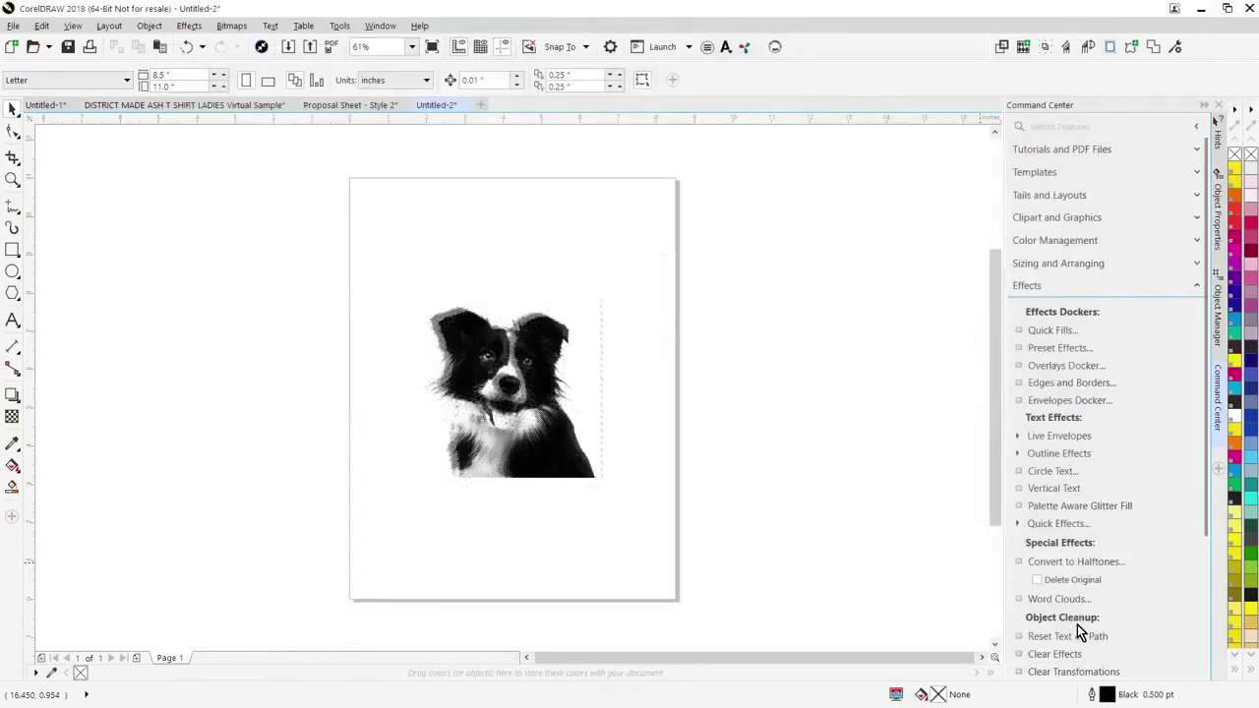
pyautogui.moveTo(515, 370); pyautogui.dragTo(788, 376)
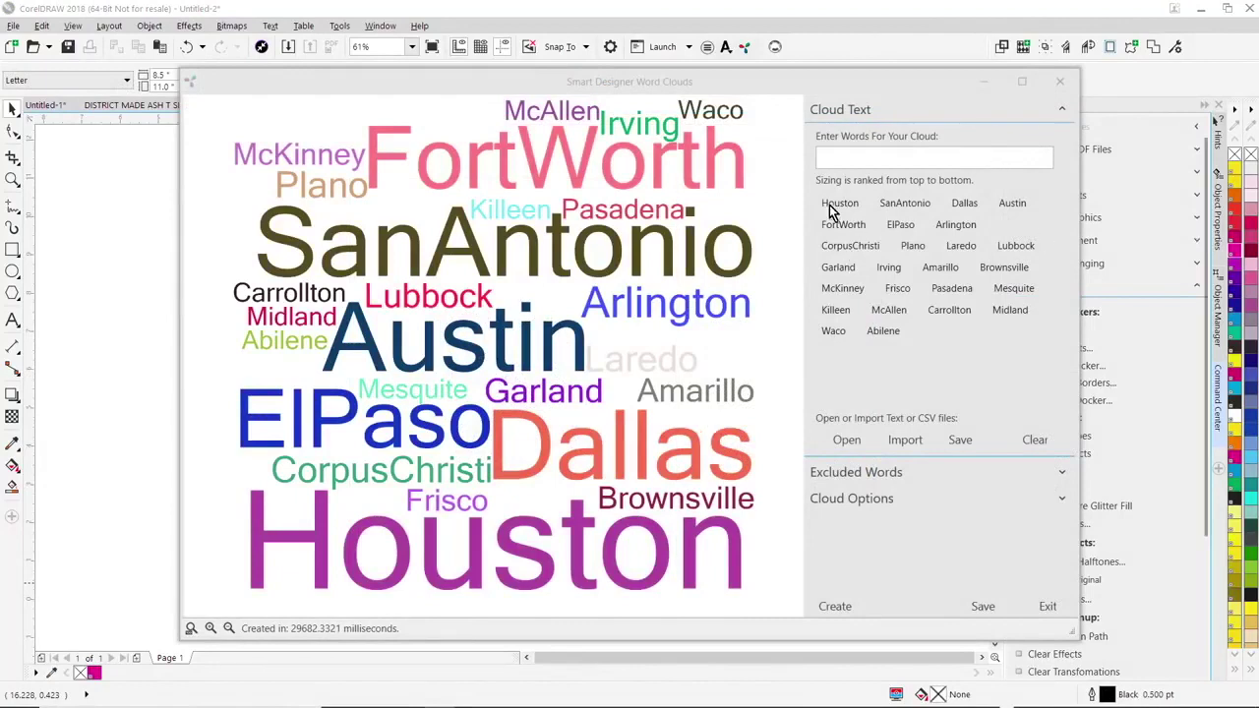
# Step: Review Excluded Words and Cloud Options, place the Texas word cloud, and scale it down
pyautogui.click(909, 481)
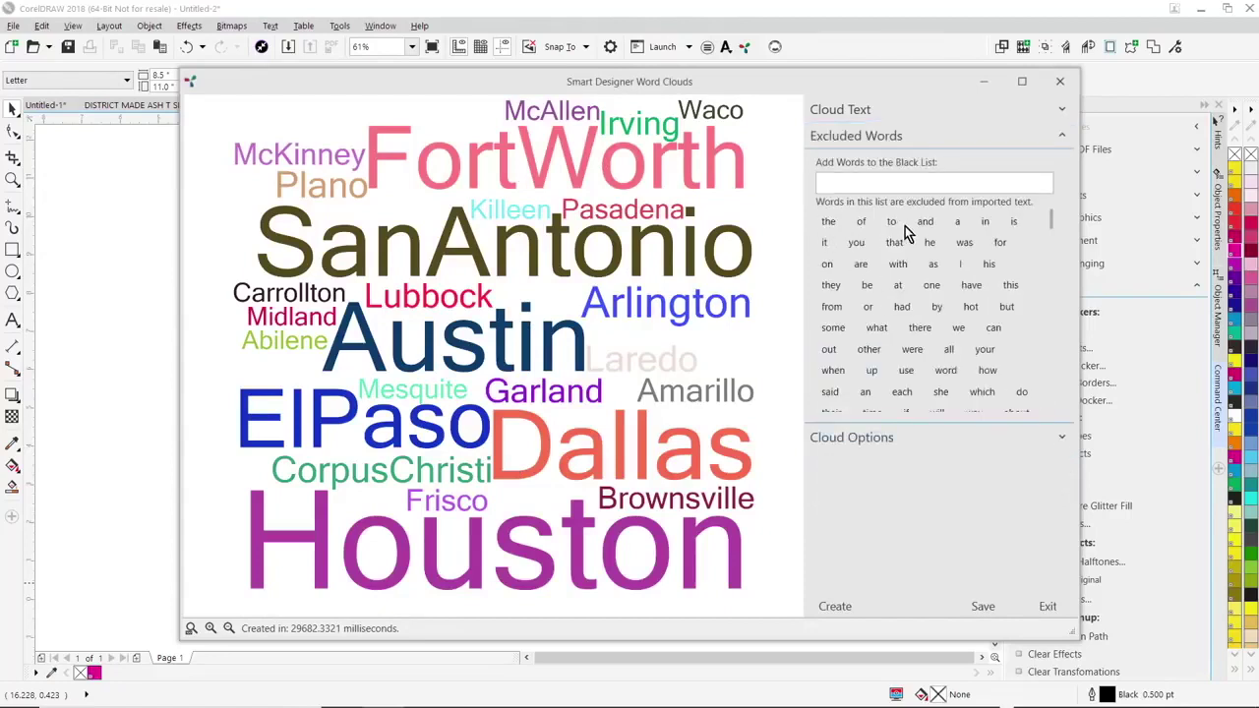
pyautogui.click(1061, 437)
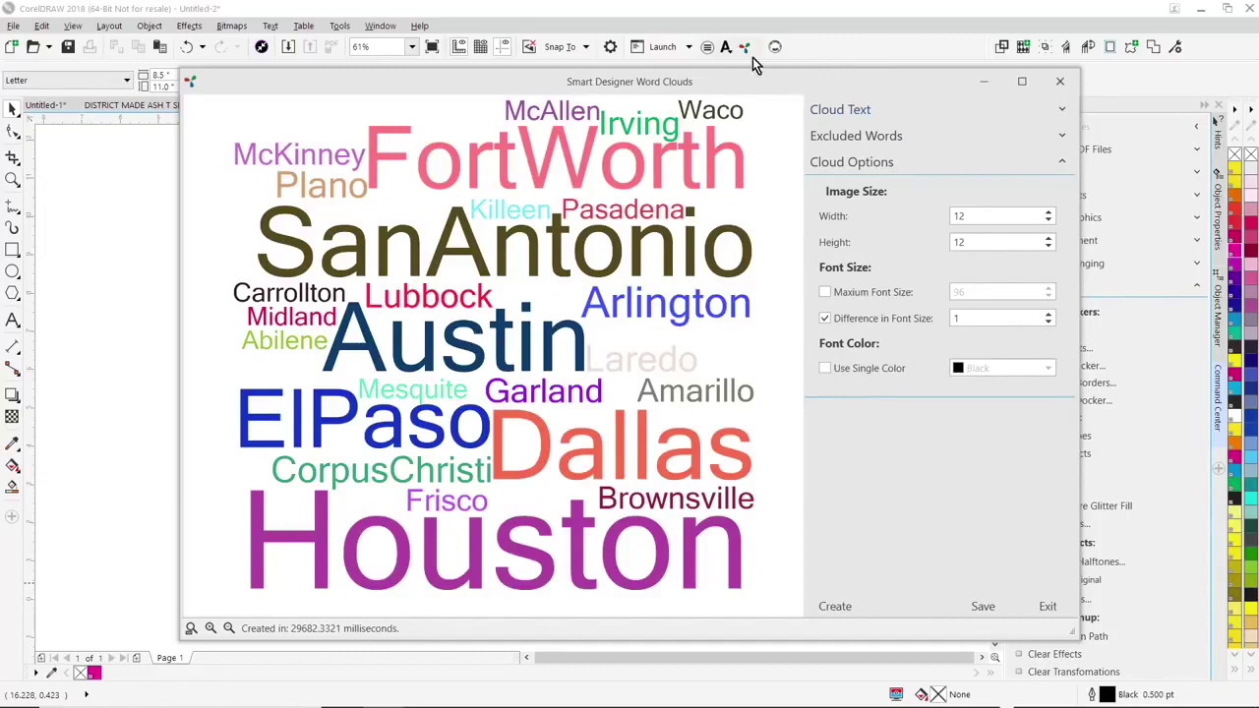
pyautogui.click(982, 607)
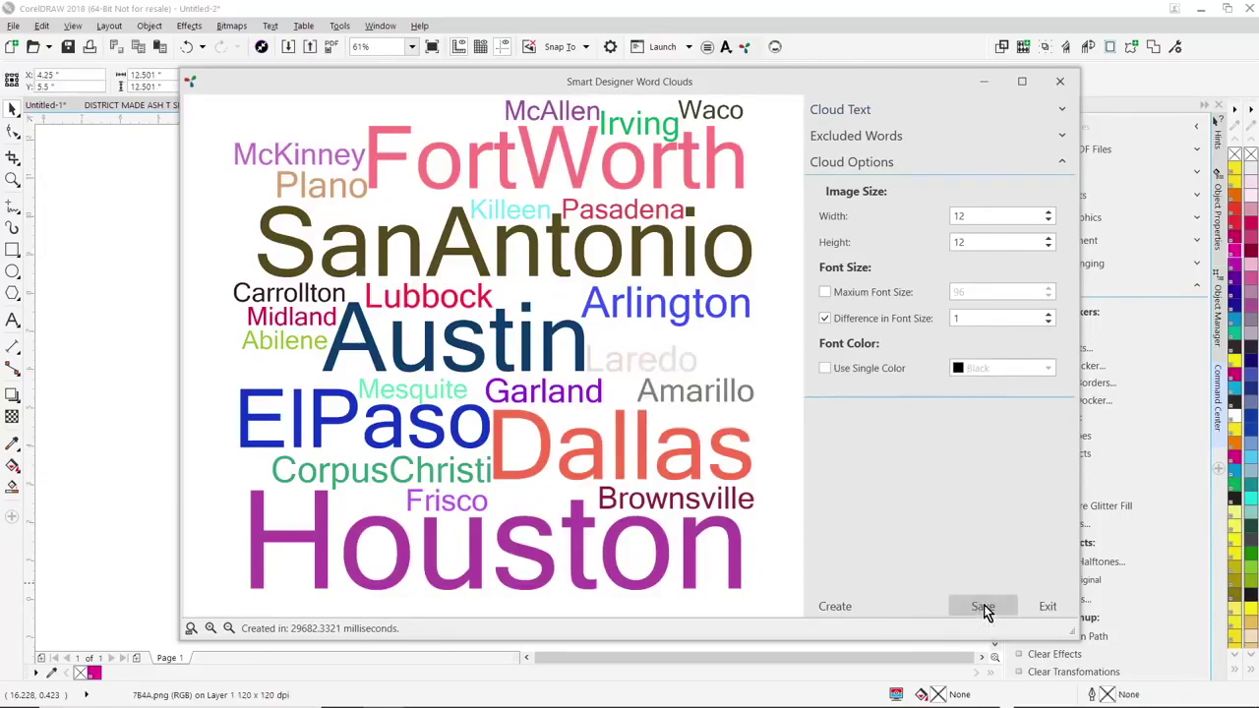
pyautogui.click(1047, 608)
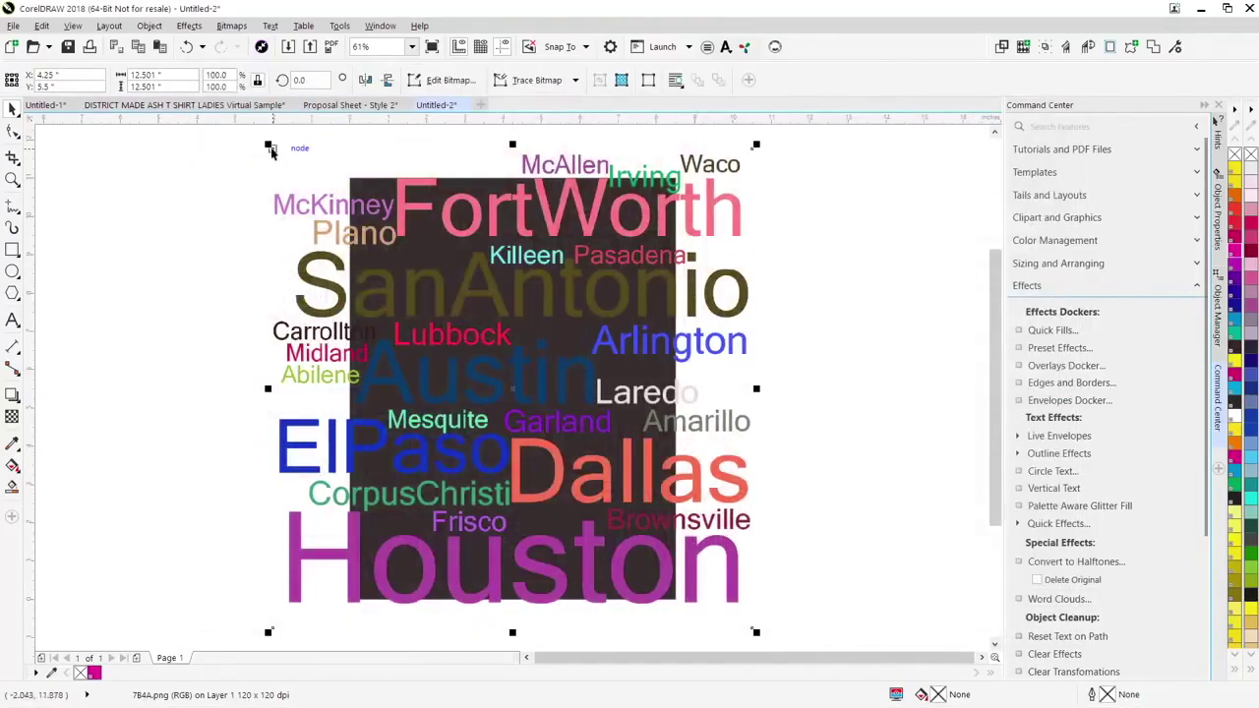
pyautogui.moveTo(270, 146); pyautogui.dragTo(362, 209)
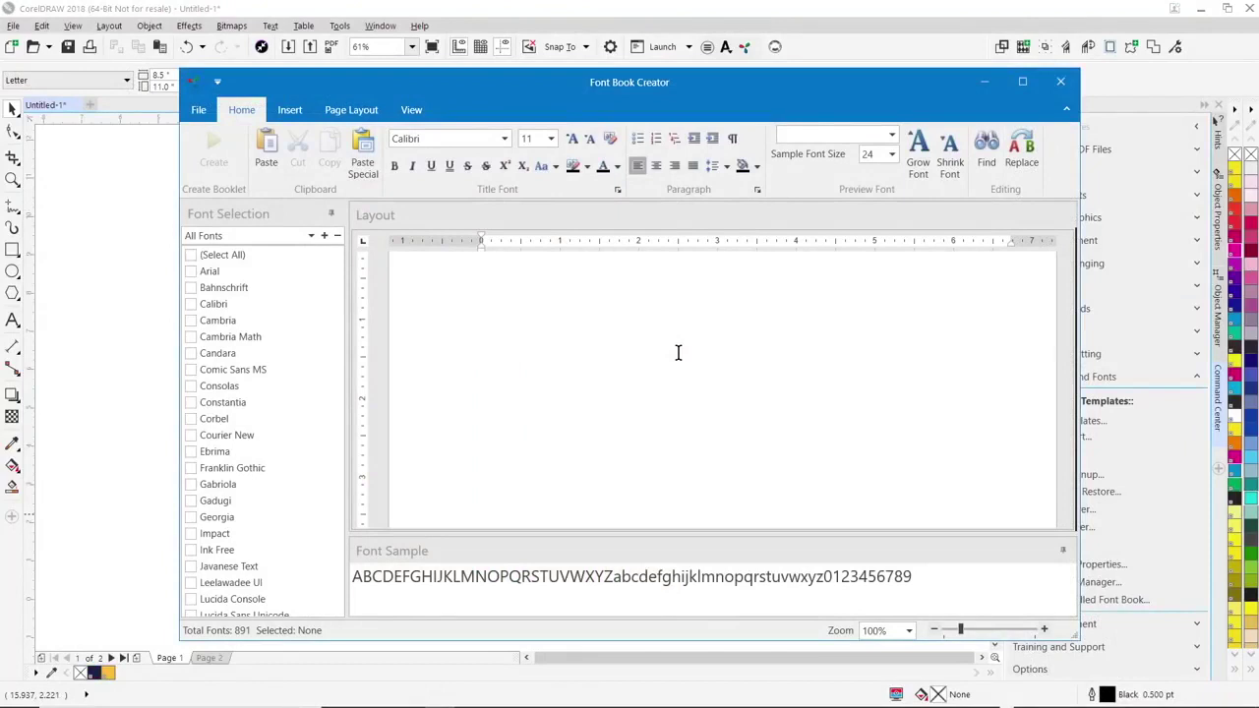
# Step: Create a booklet of Arial, Bahnschrift, Calibri, Cambria, Cambria Math, Comic Sans MS and Candara
pyautogui.click(315, 237)
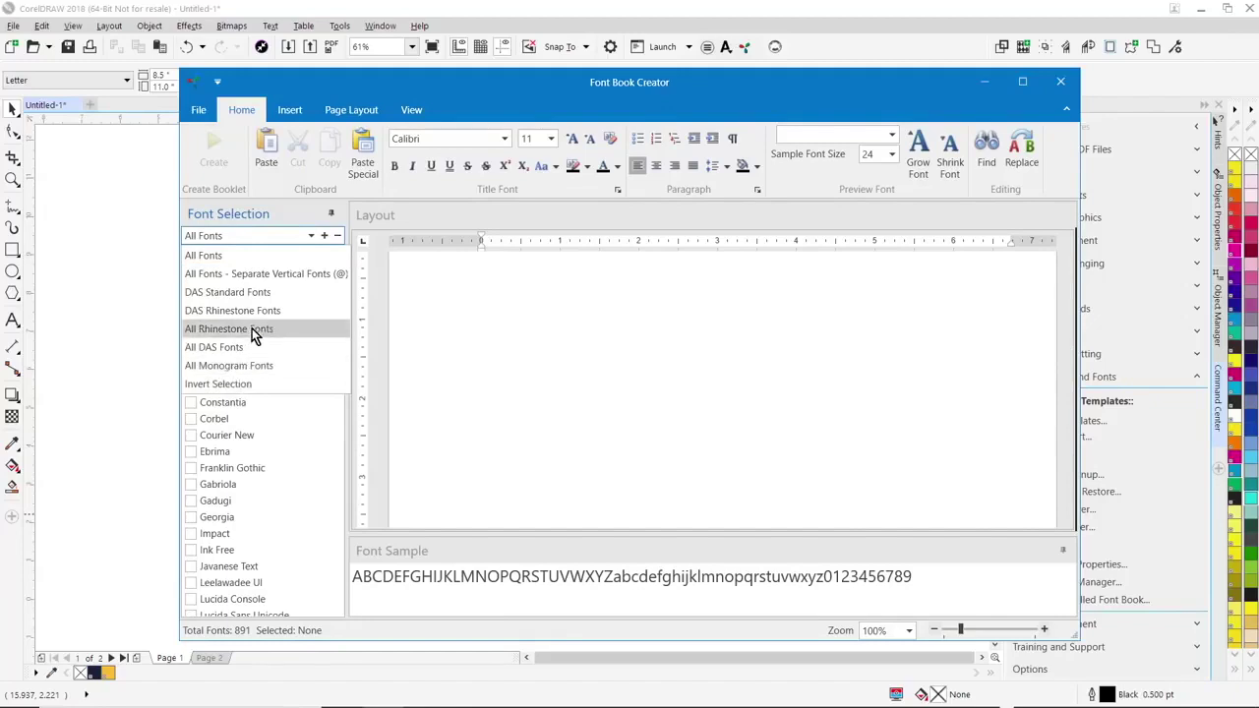
pyautogui.click(214, 256)
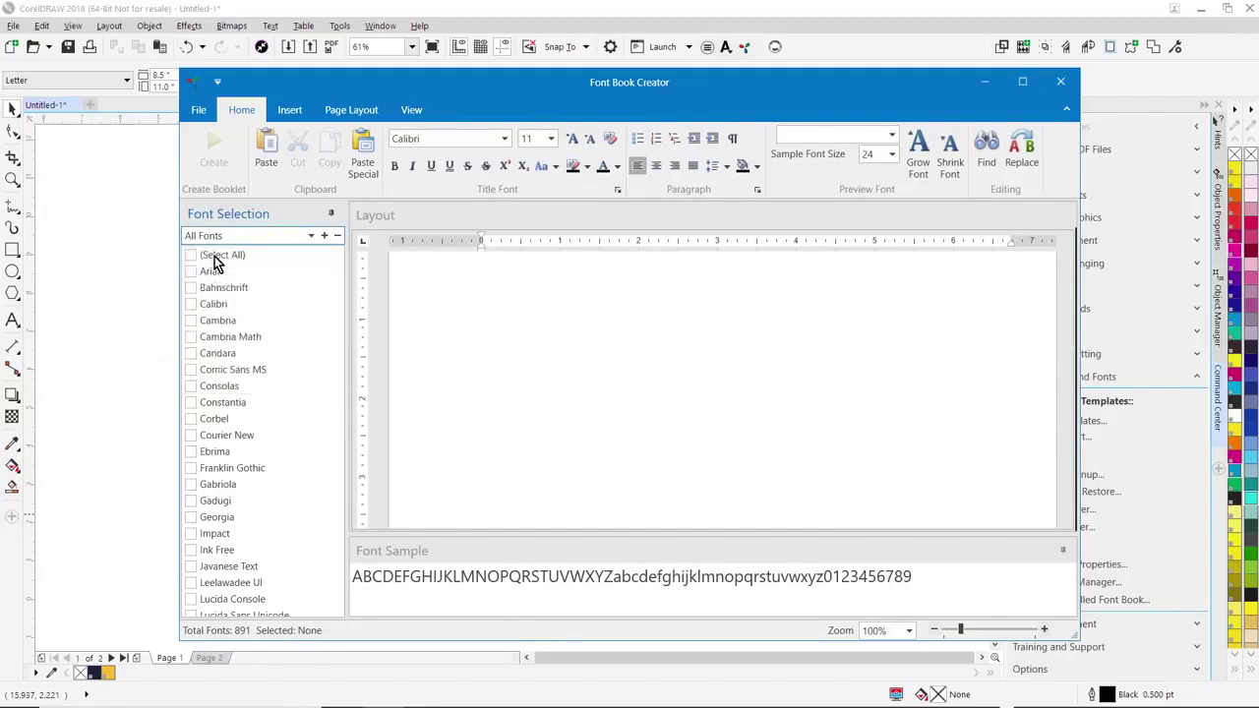
pyautogui.click(192, 273)
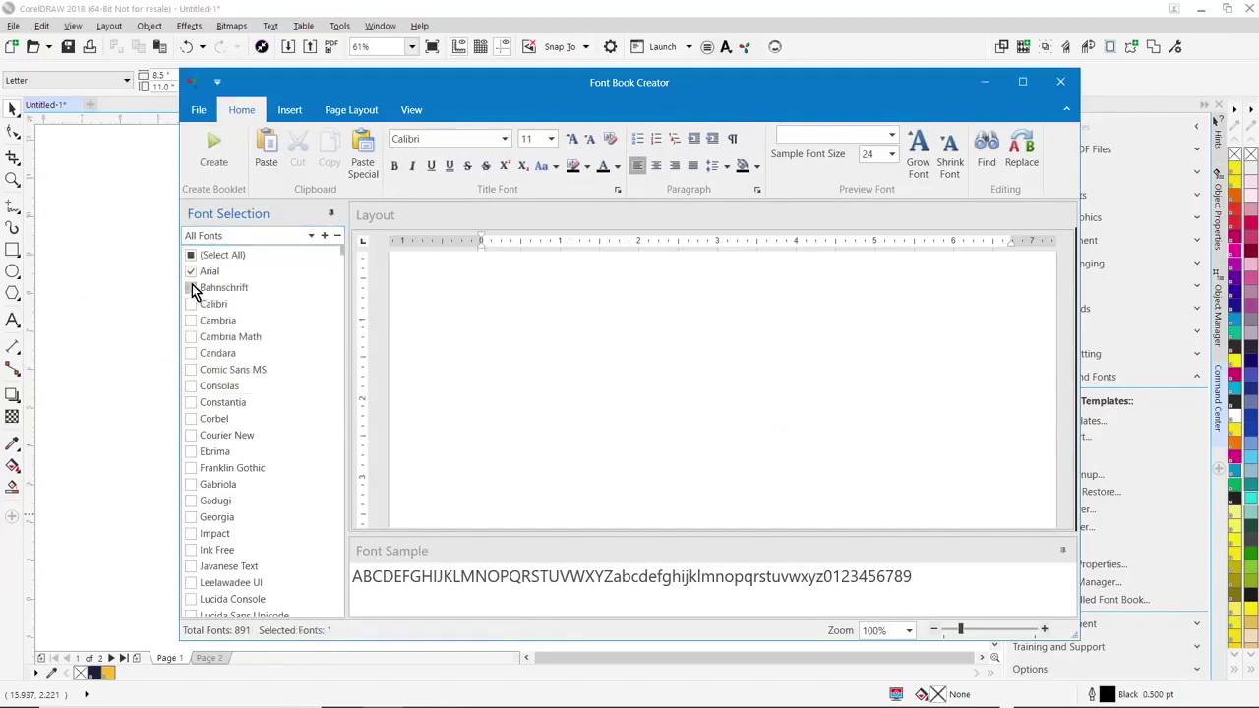
pyautogui.click(192, 286)
pyautogui.click(192, 304)
pyautogui.click(193, 321)
pyautogui.click(192, 336)
pyautogui.click(192, 370)
pyautogui.click(192, 354)
pyautogui.click(215, 150)
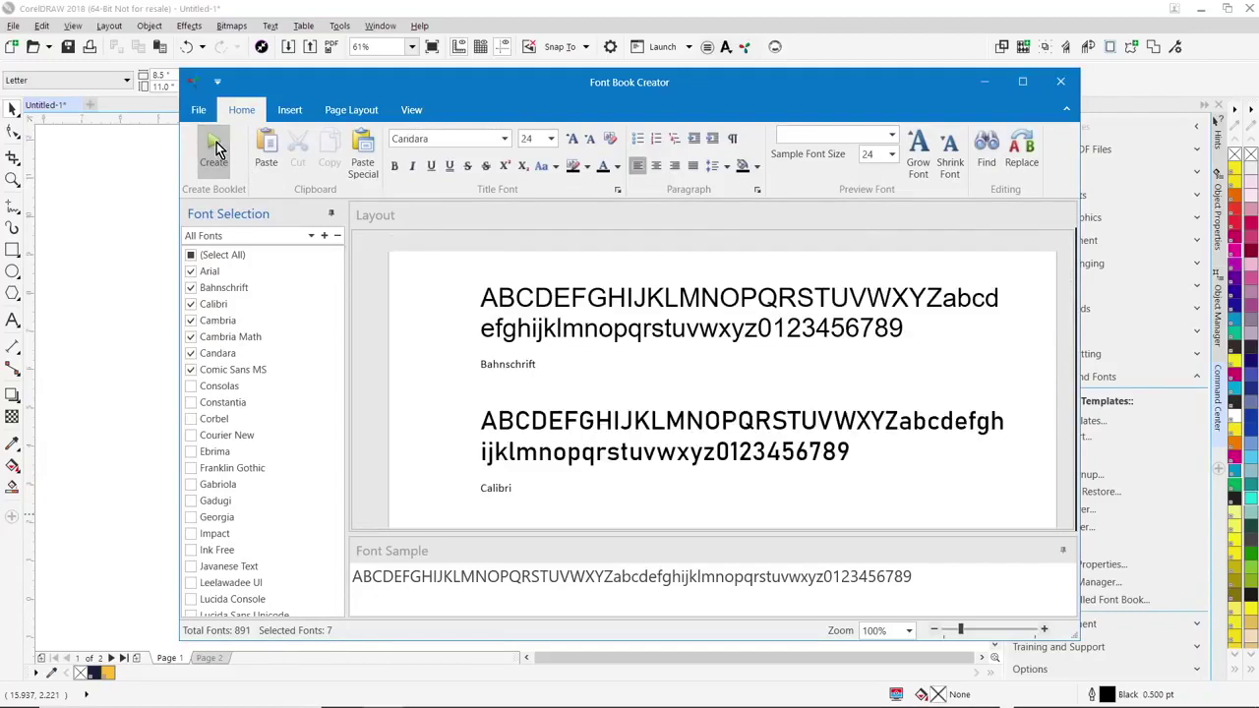
pyautogui.click(201, 112)
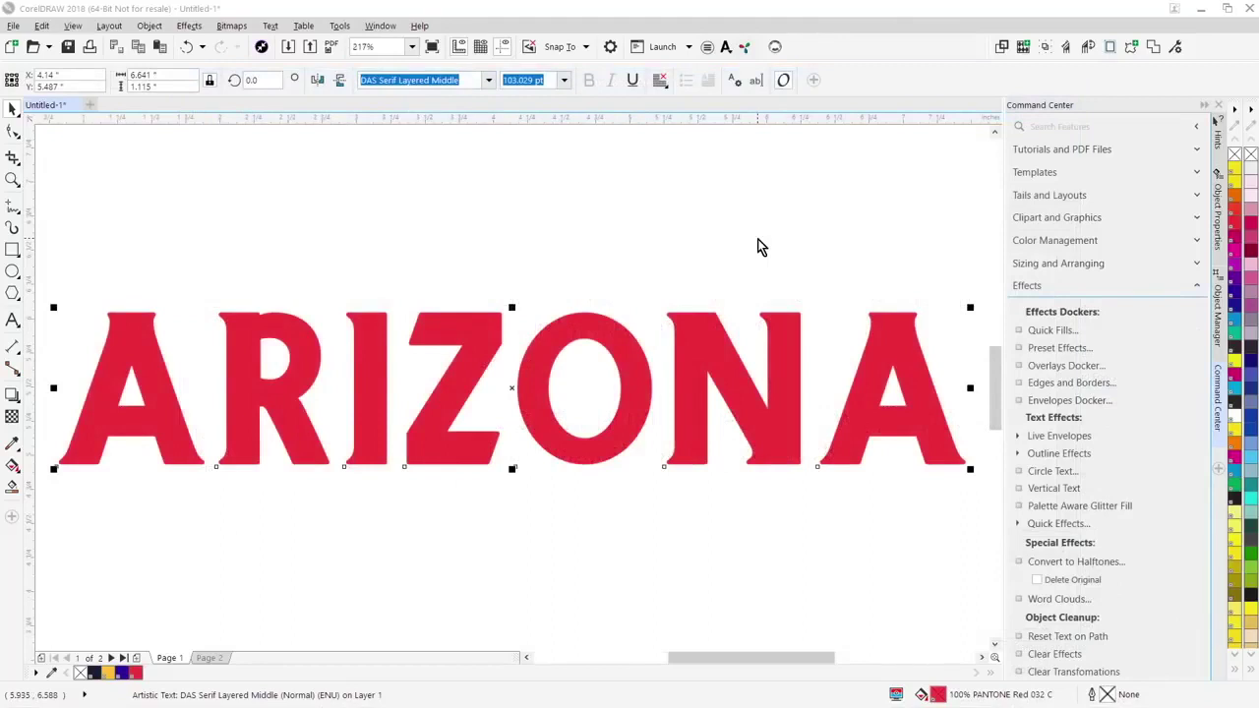
# Step: Envelope ARIZONA with a 60% arch on both sides and 24% horizontal distortion angle
pyautogui.click(1019, 439)
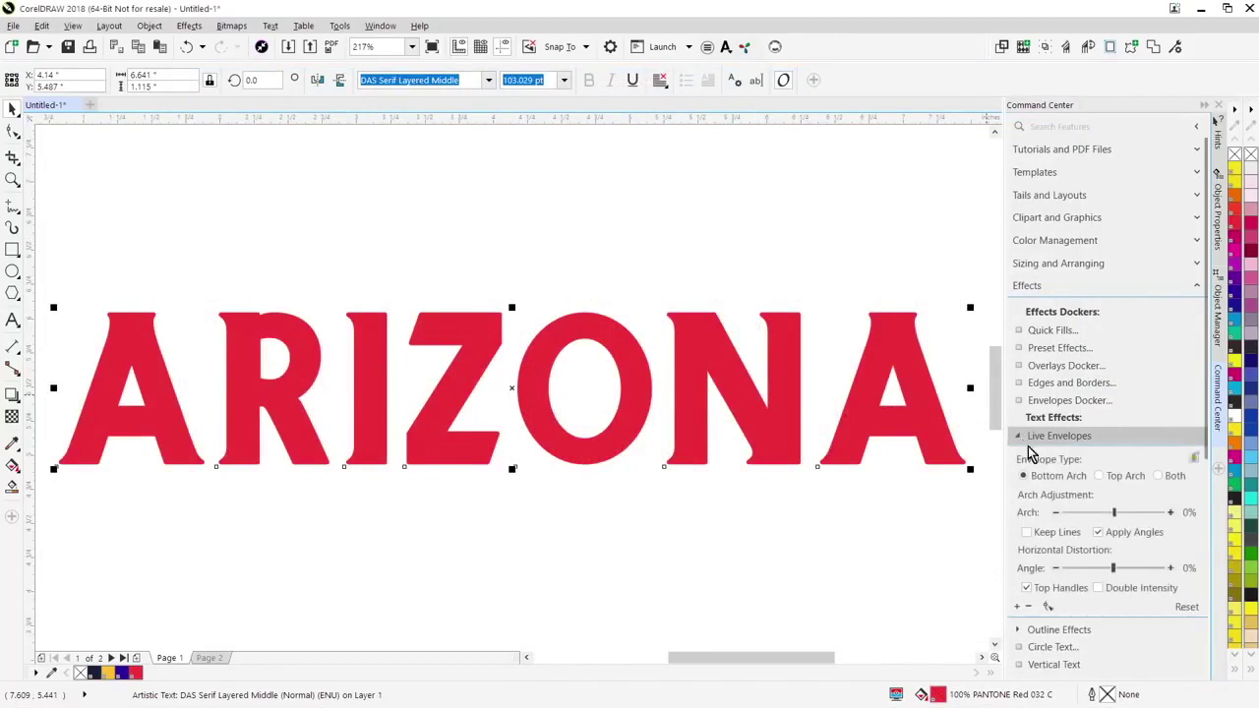
pyautogui.moveTo(1114, 513); pyautogui.dragTo(1146, 518)
pyautogui.click(1099, 476)
pyautogui.click(1158, 476)
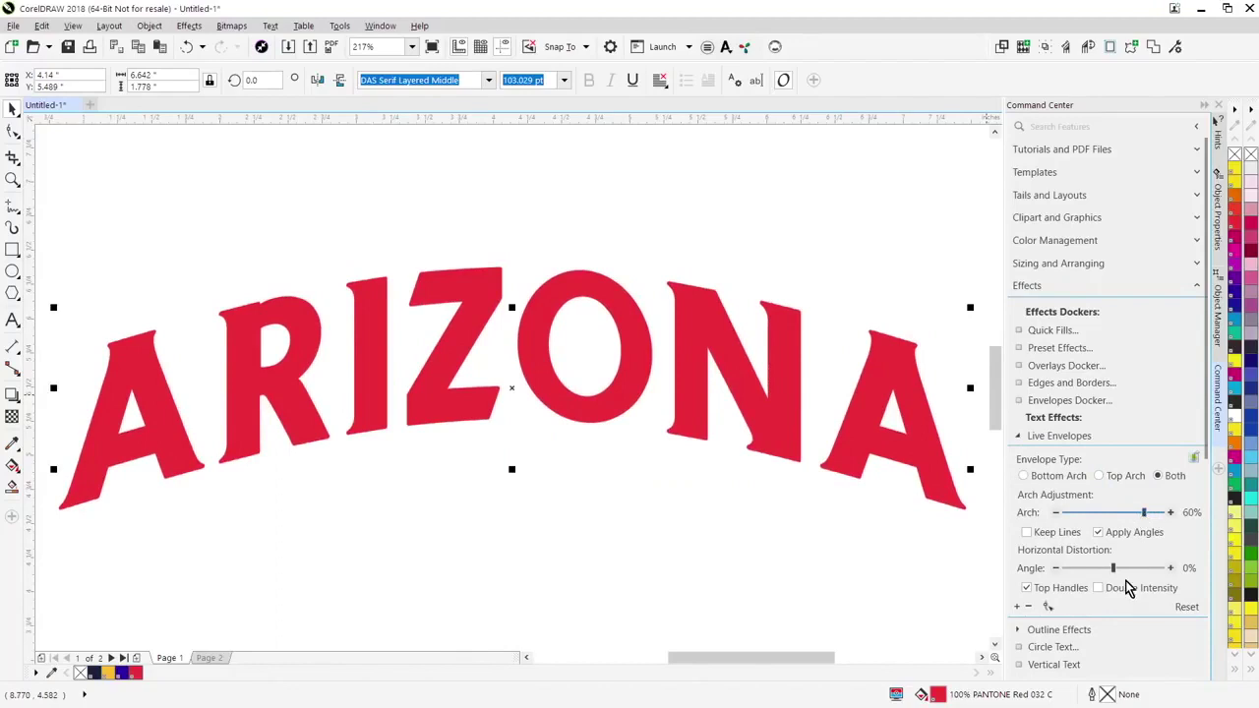
pyautogui.moveTo(1122, 576)
pyautogui.mouseDown()
pyautogui.moveTo(1130, 570)
pyautogui.moveTo(1119, 573)
pyautogui.mouseUp()
# Step: Browse the Print outline effect styles and select the whole ARIZONA text
pyautogui.click(1020, 436)
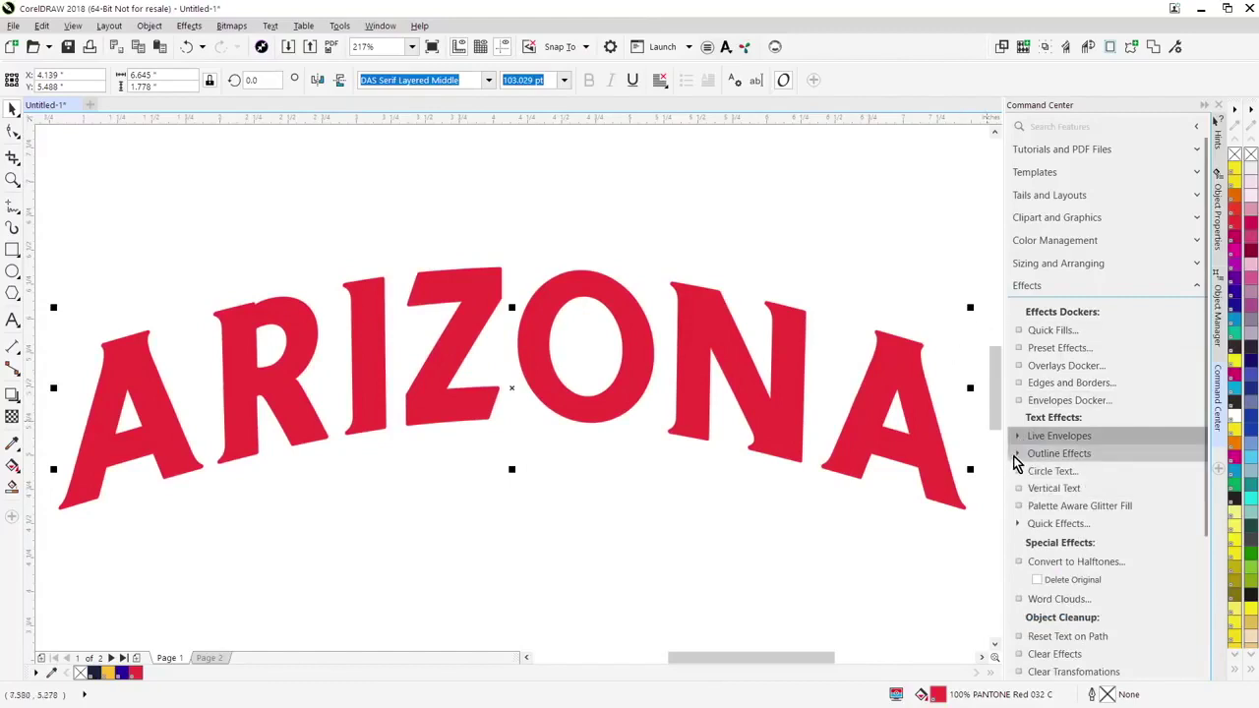
pyautogui.click(1019, 454)
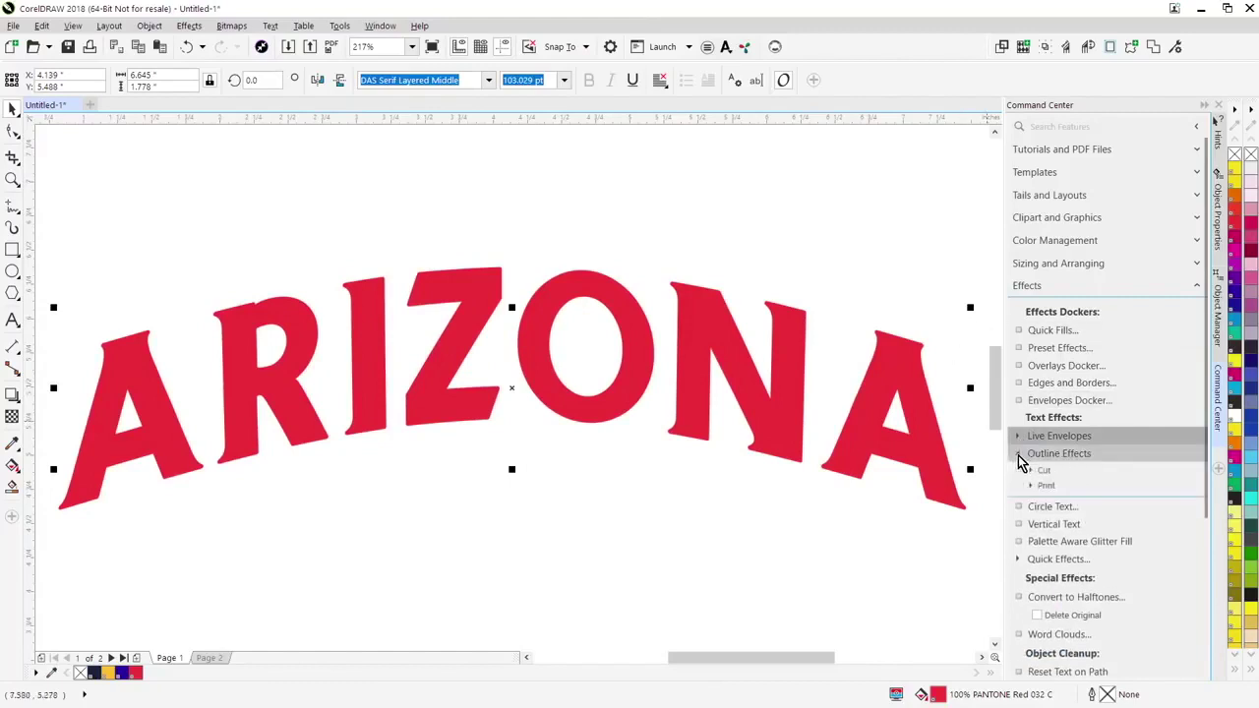
pyautogui.click(1032, 487)
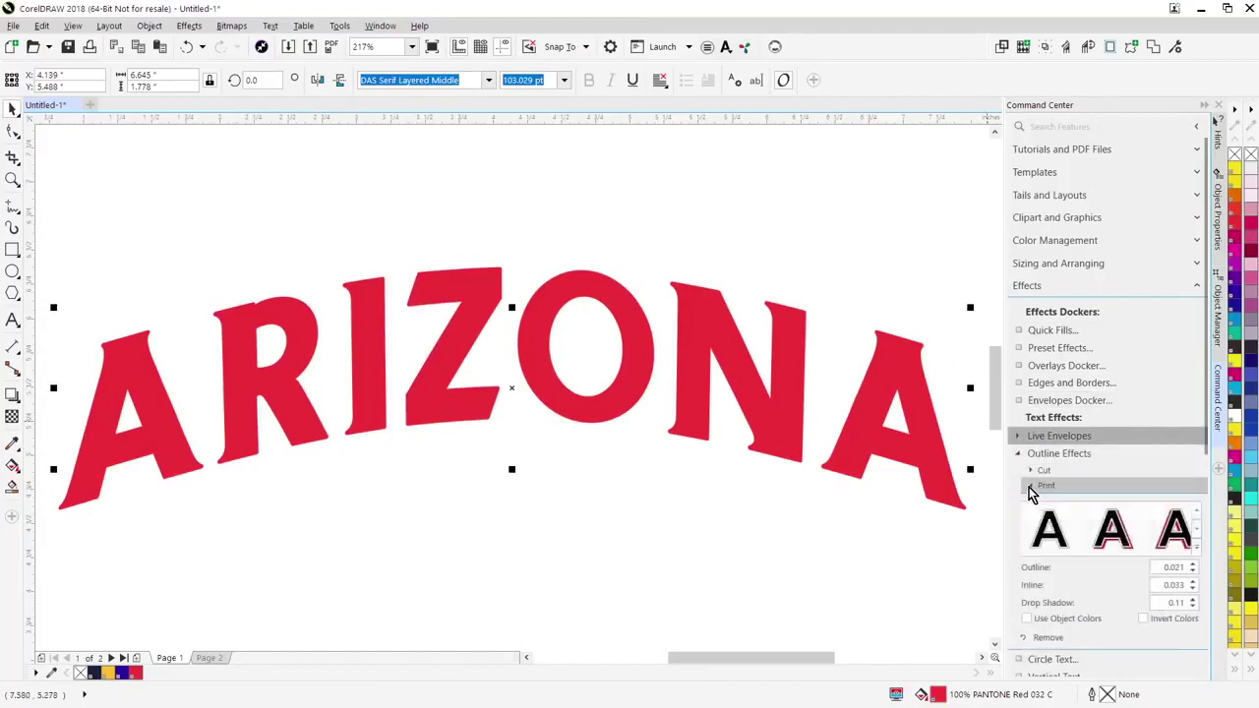
pyautogui.click(1198, 555)
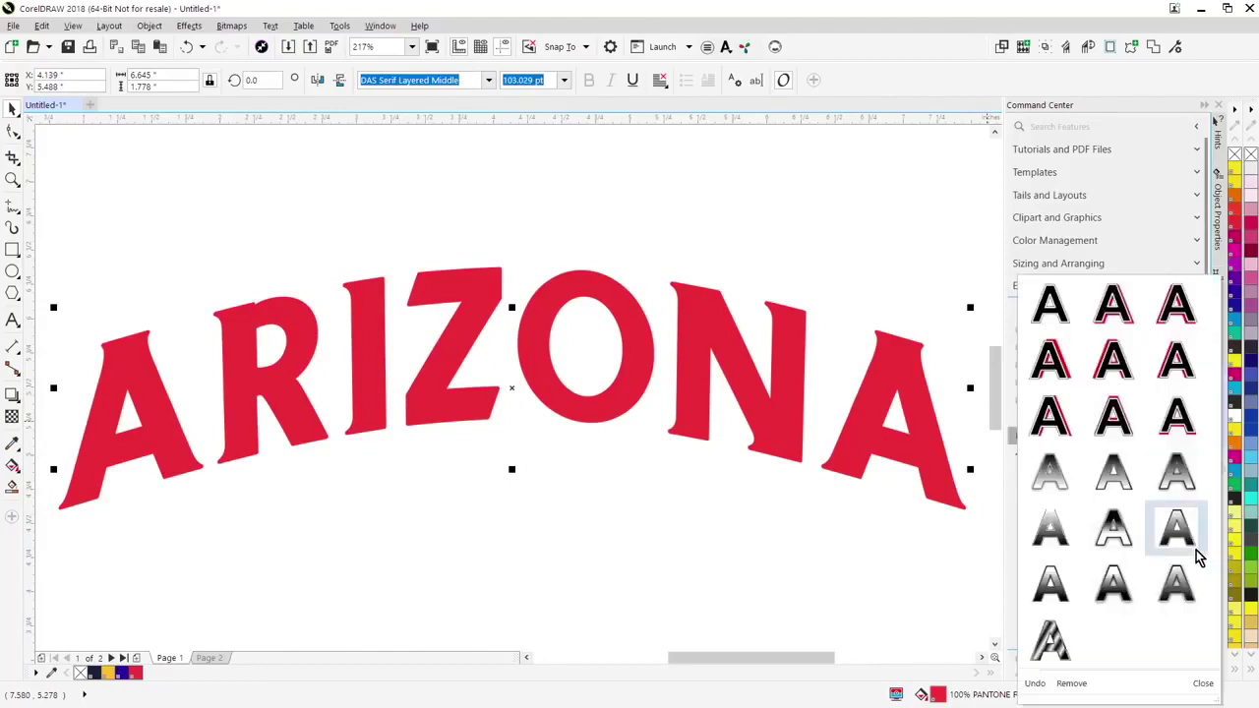
pyautogui.click(914, 335)
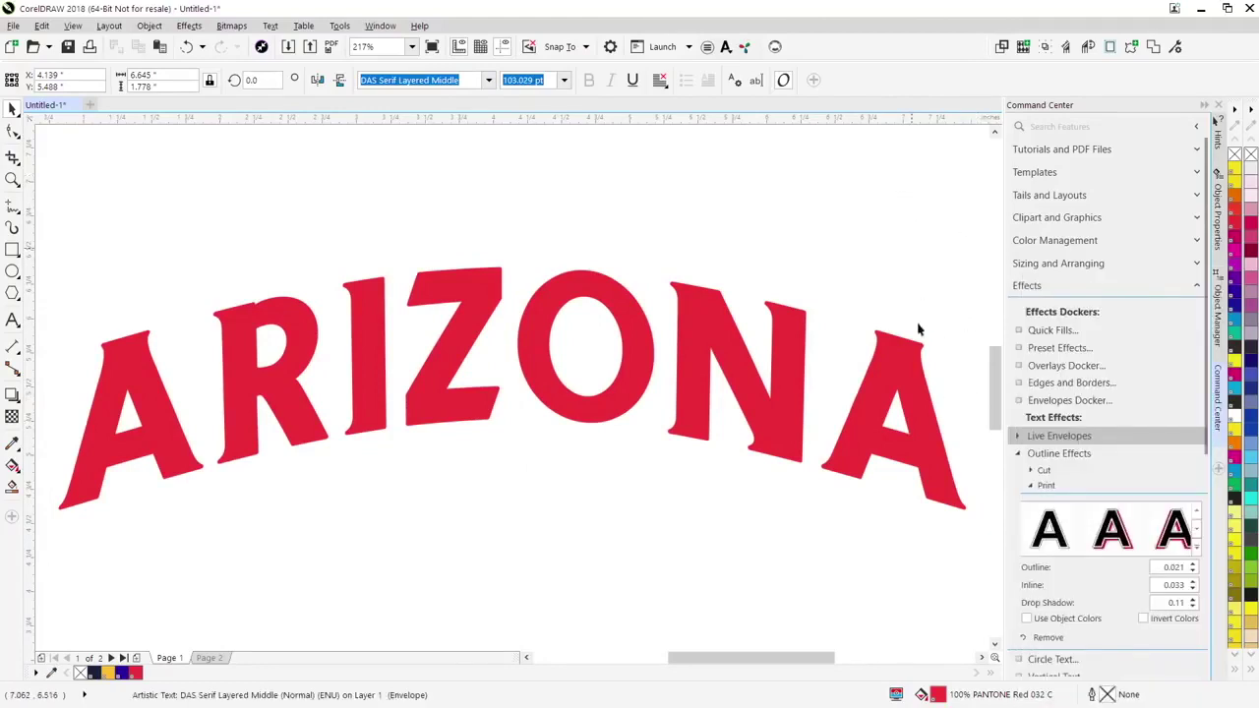
# Step: Apply the Cut style Double Outline Drop Right with Inline knockout colour to ARIZONA
pyautogui.click(1033, 472)
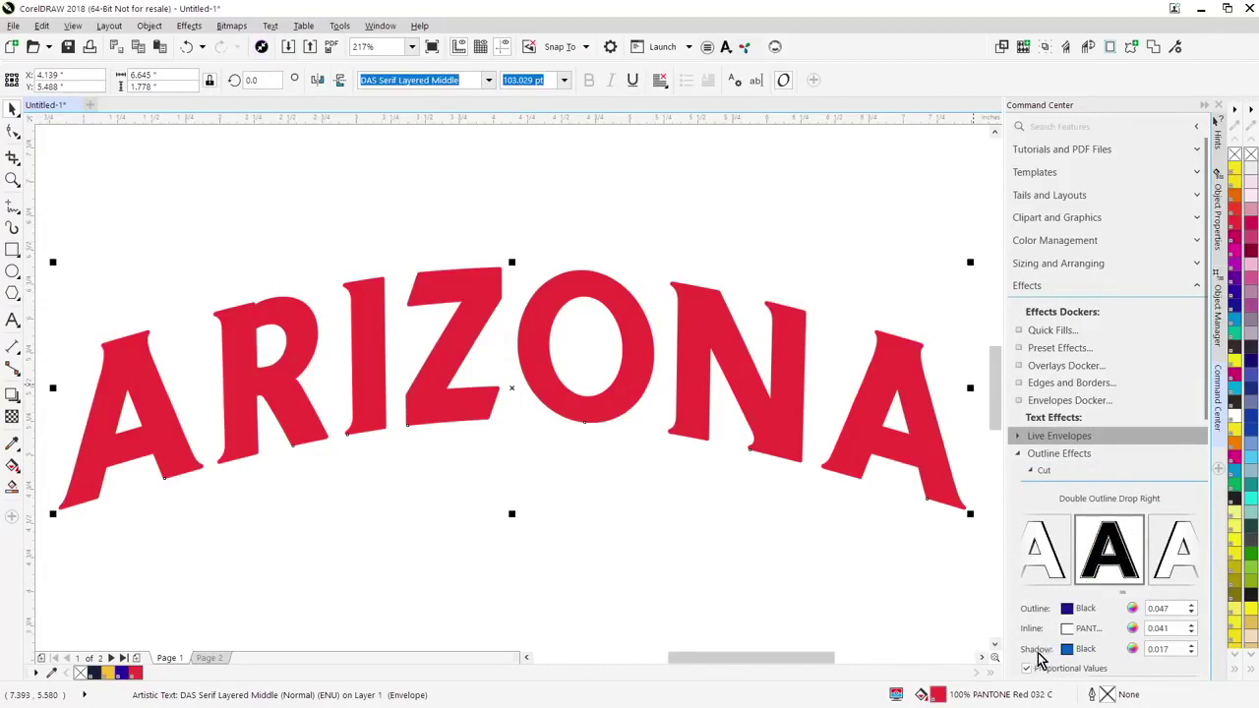
pyautogui.scroll(-2, 1106, 639)
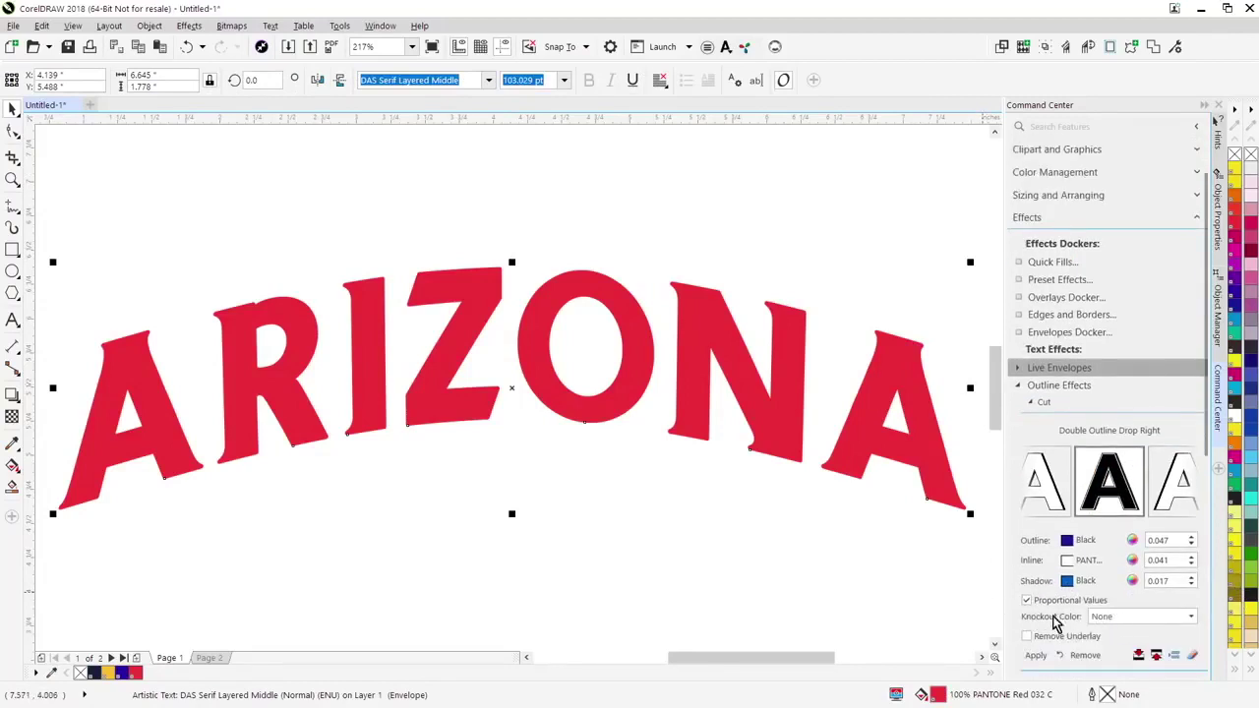
pyautogui.click(1192, 617)
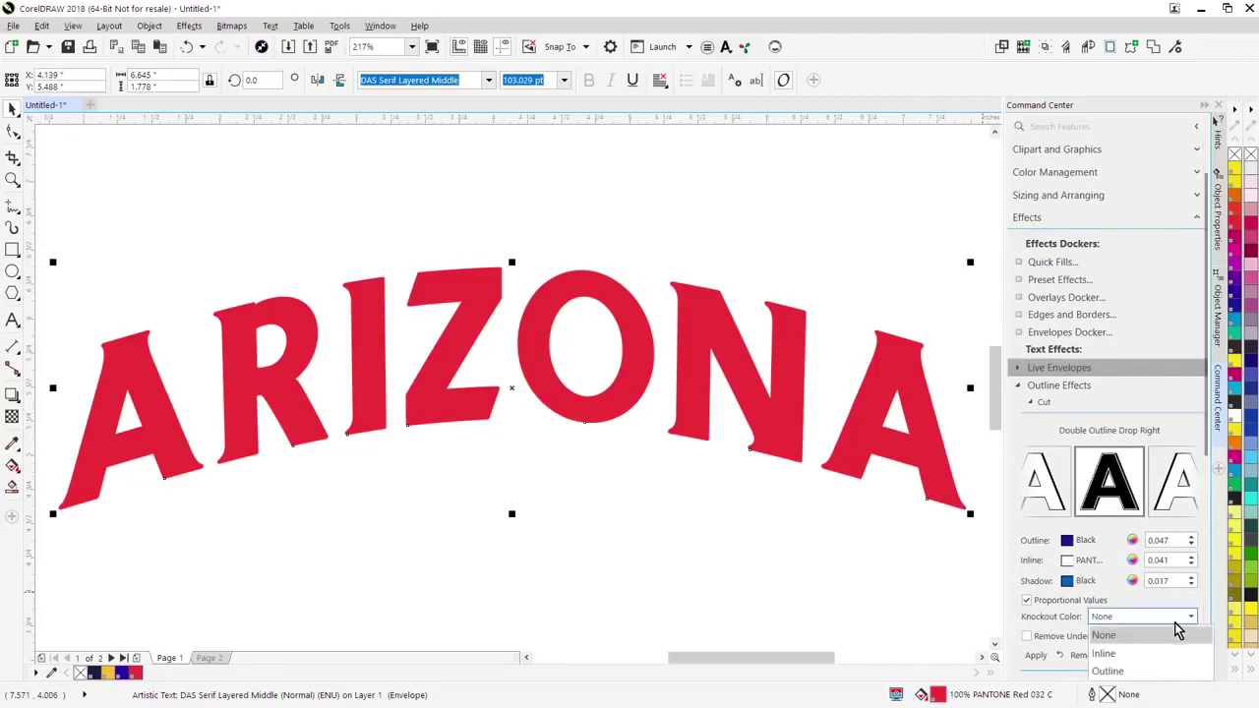
pyautogui.click(1105, 655)
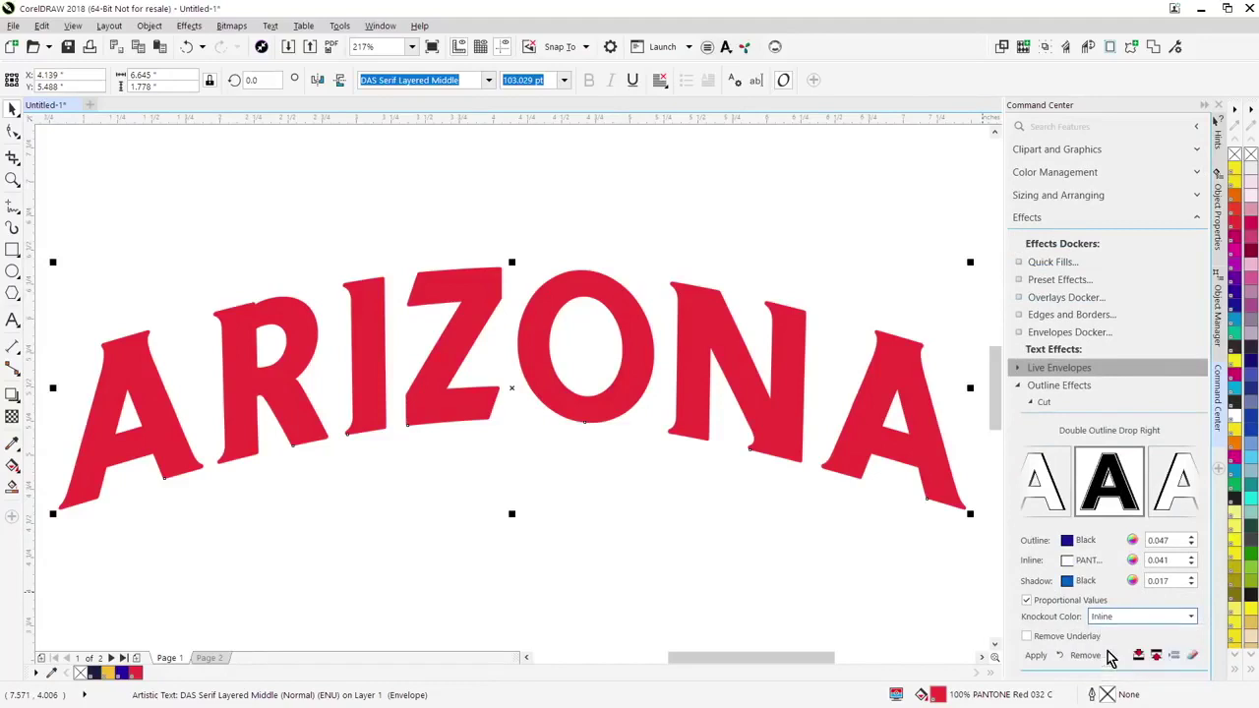
pyautogui.click(1039, 658)
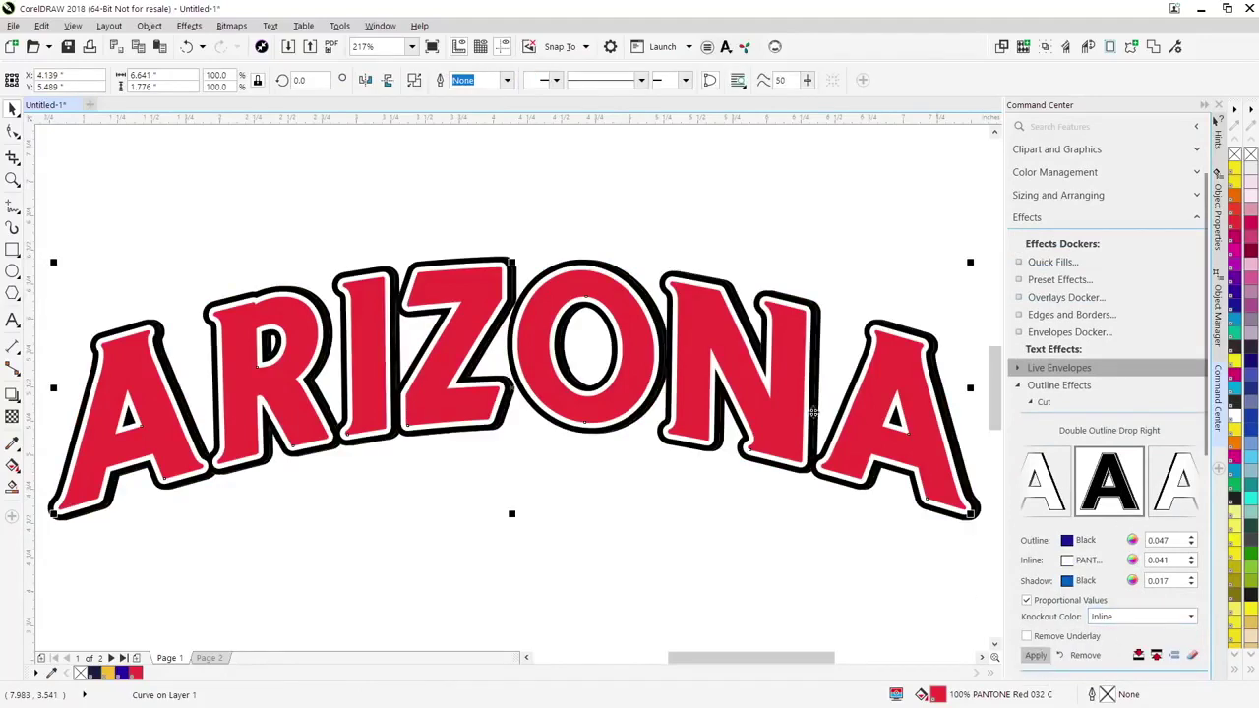
# Step: Cancel a trial drop shadow, then give ARIZONA a violet fill and outline
pyautogui.click(635, 174)
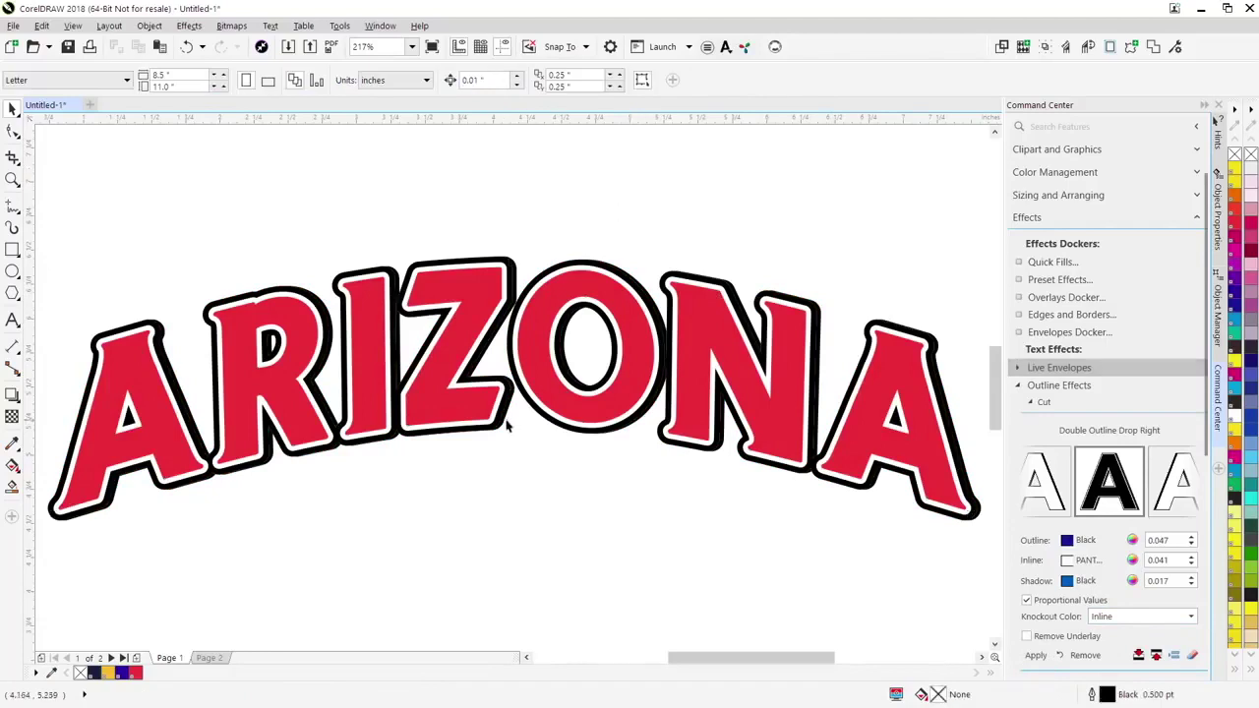
pyautogui.moveTo(499, 429); pyautogui.dragTo(527, 489)
pyautogui.press('Escape')
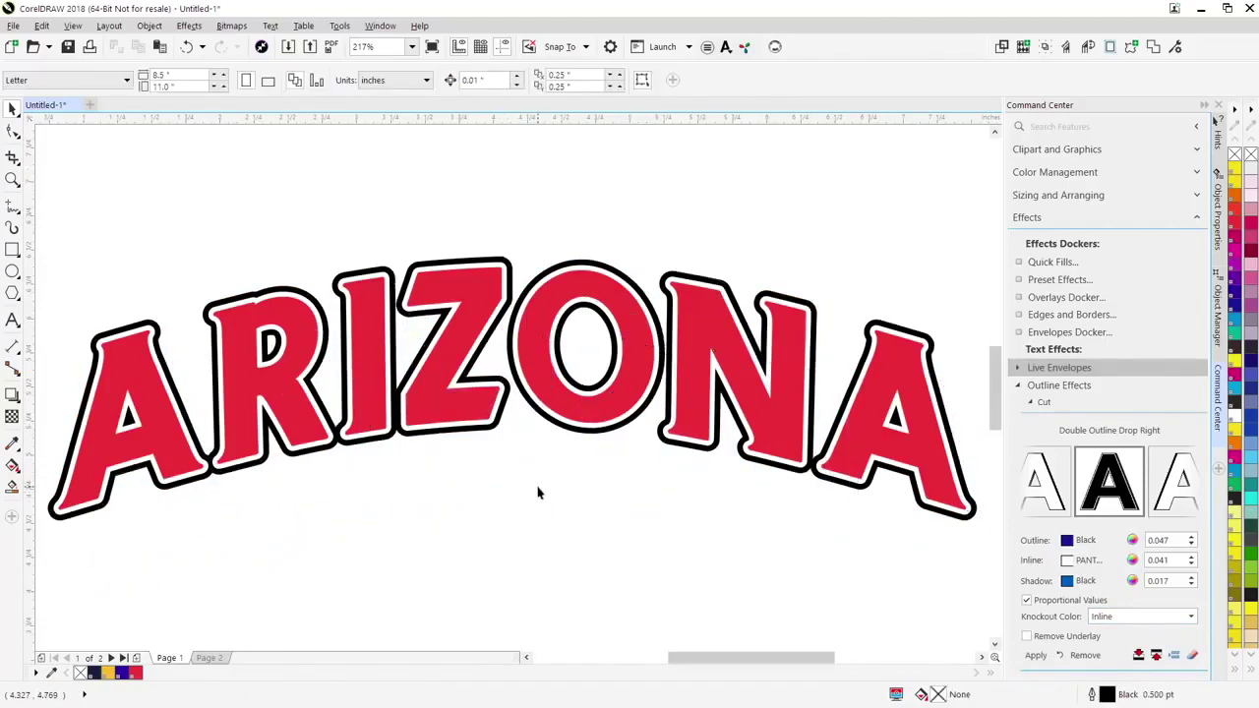
pyautogui.hotkey('ctrl', 'a')
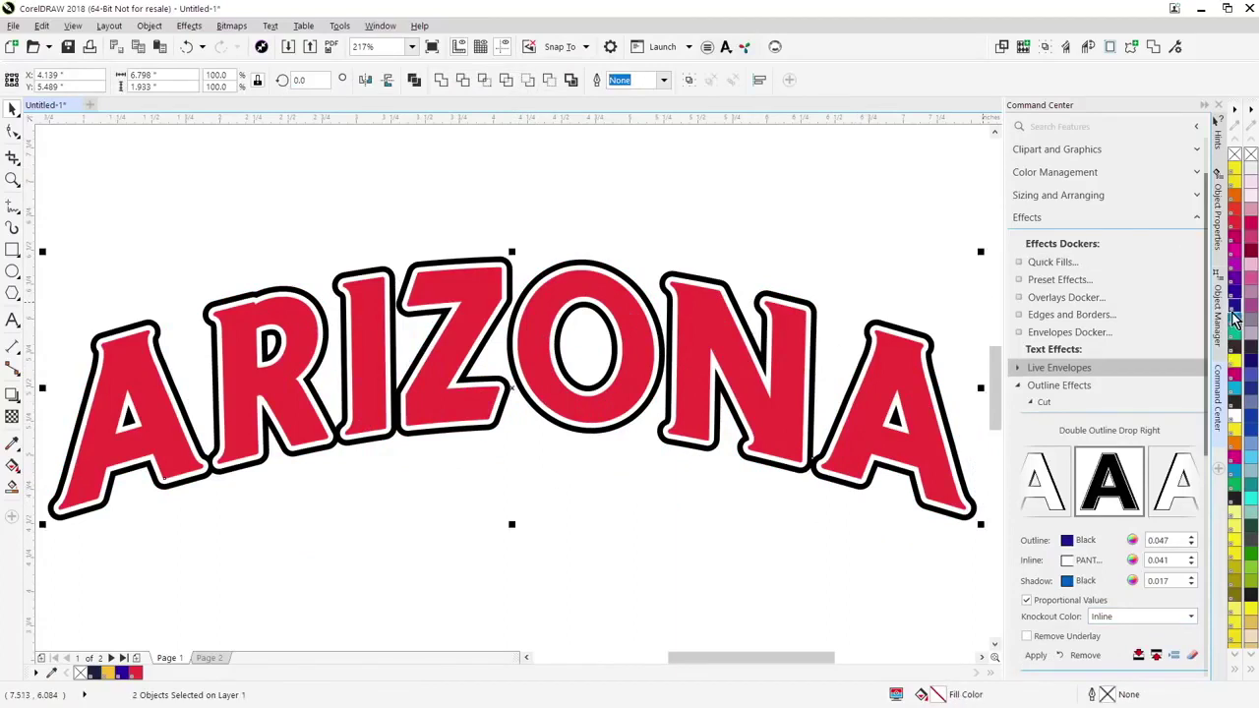
pyautogui.rightClick(1235, 281)
pyautogui.click(1235, 282)
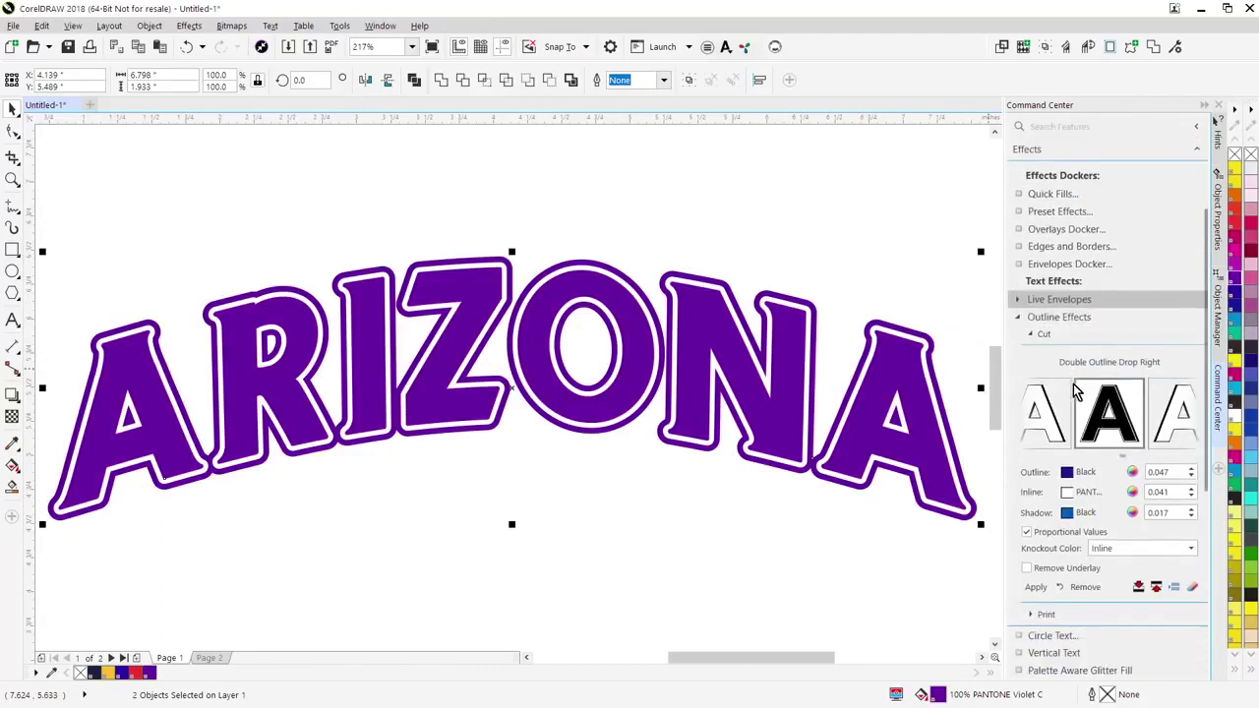
# Step: Apply the Palette Aware Glitter Fill macro to the ARIZONA lettering
pyautogui.scroll(-4, 1080, 390)
pyautogui.scroll(-1, 1081, 390)
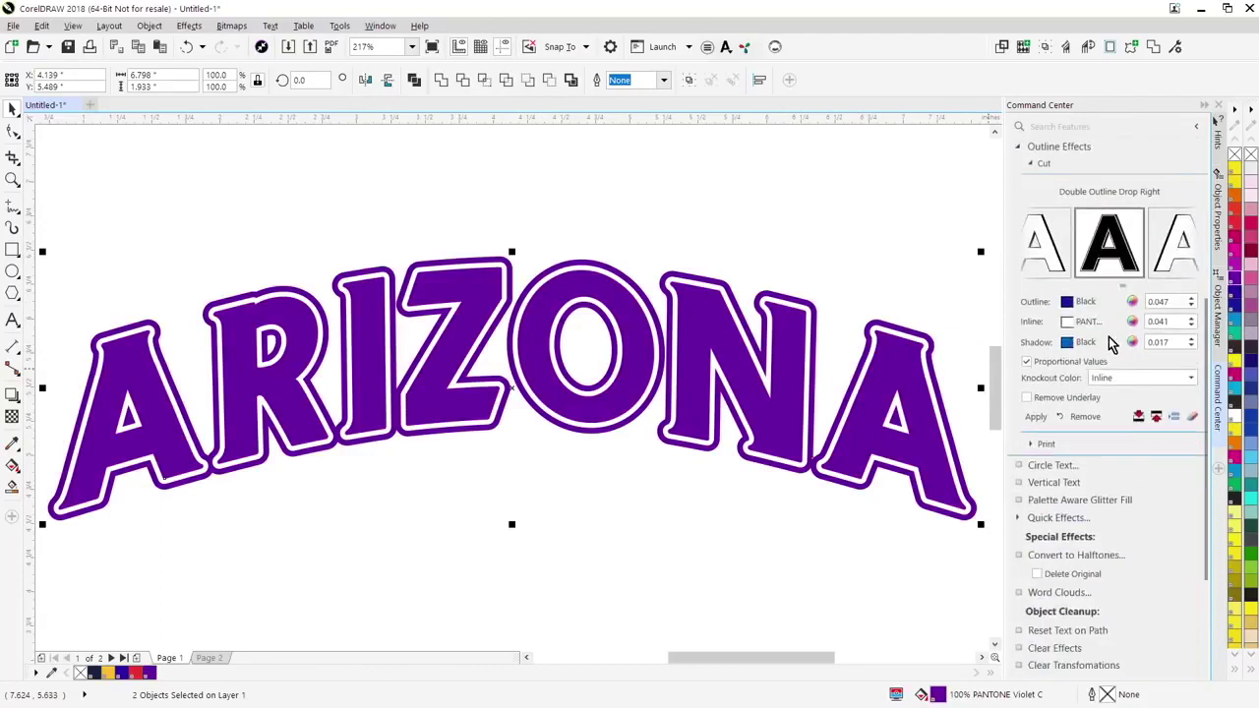
pyautogui.click(1122, 502)
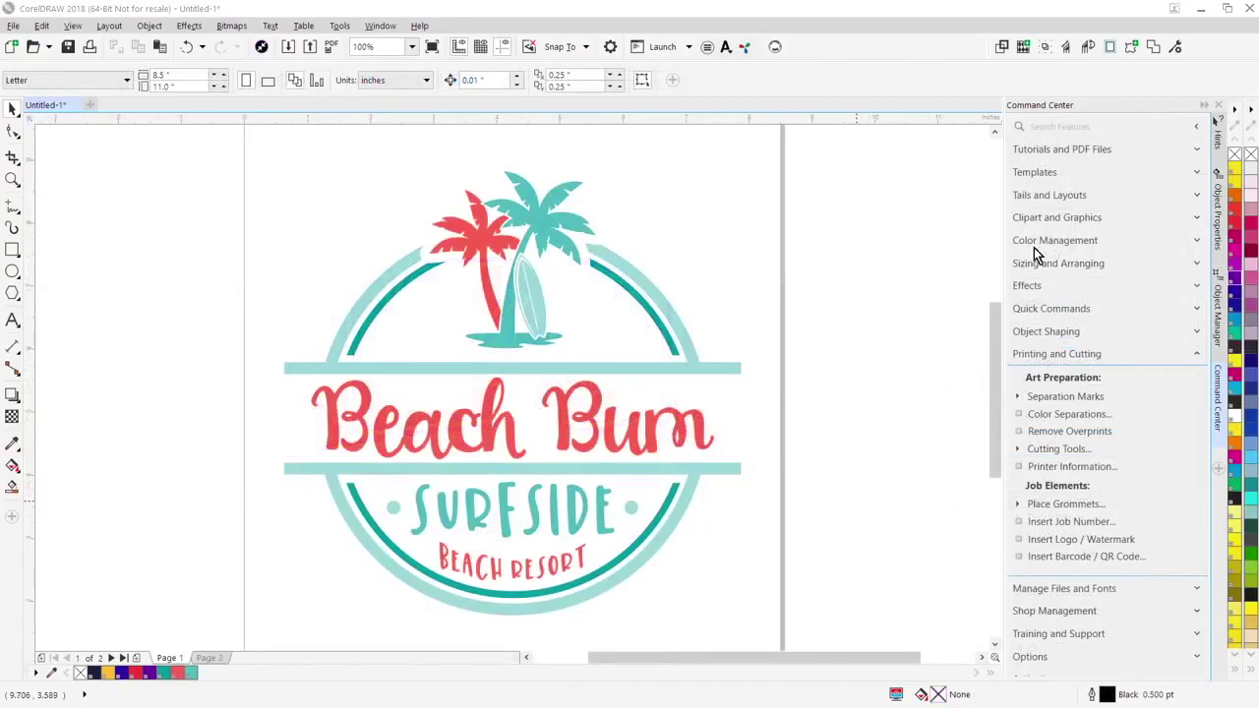
# Step: Exclude the PANTONE 805 C plate and apply the light-garments under-base halftone preset (Dot, 45, 25°)
pyautogui.click(1049, 415)
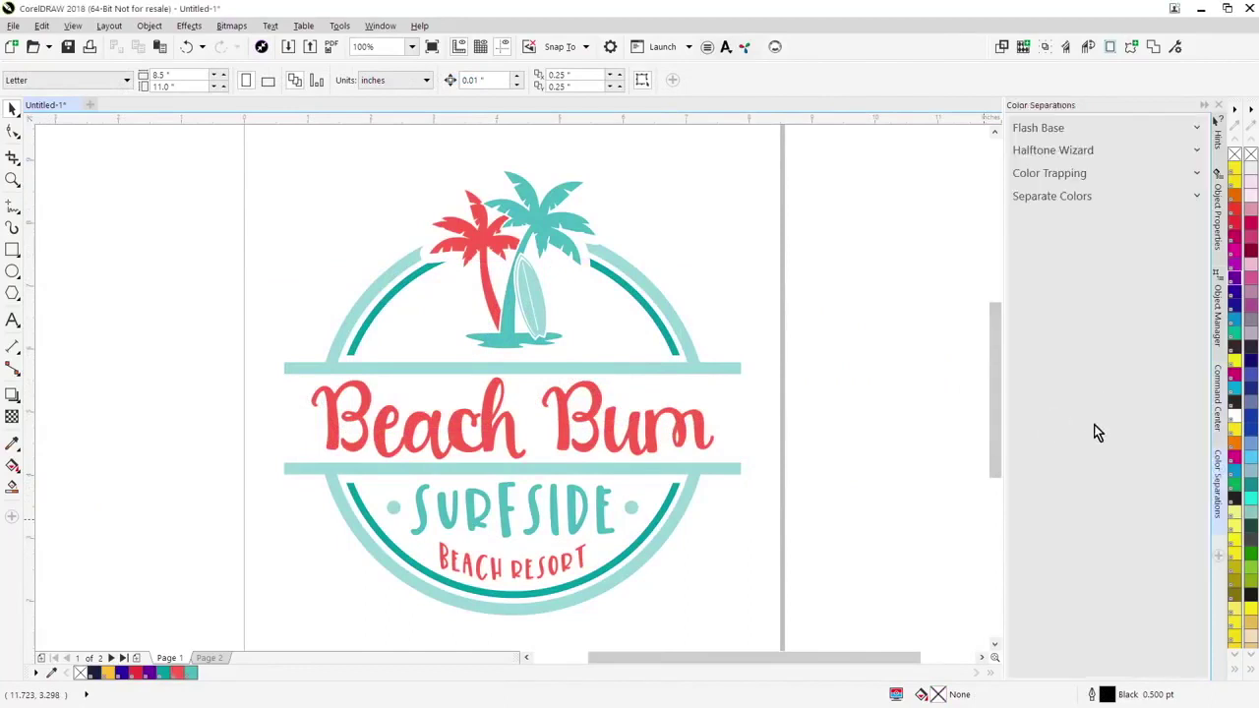
pyautogui.click(1196, 129)
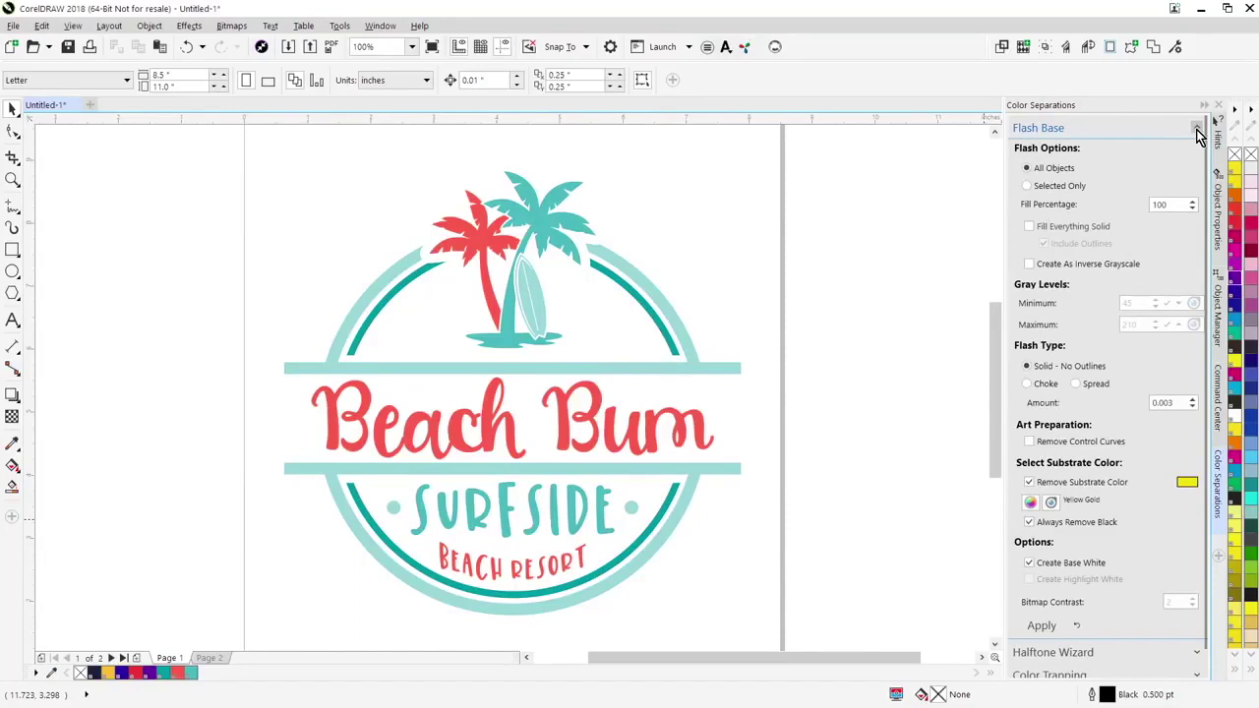
pyautogui.click(1197, 130)
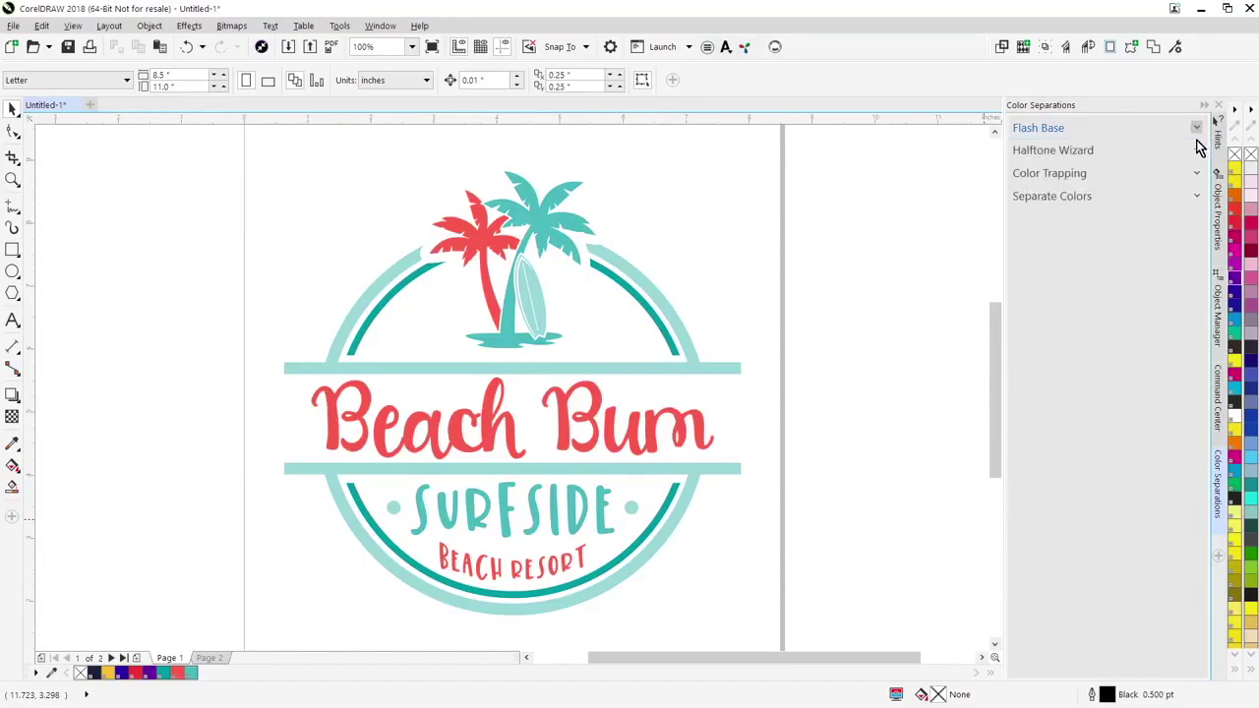
pyautogui.click(1197, 152)
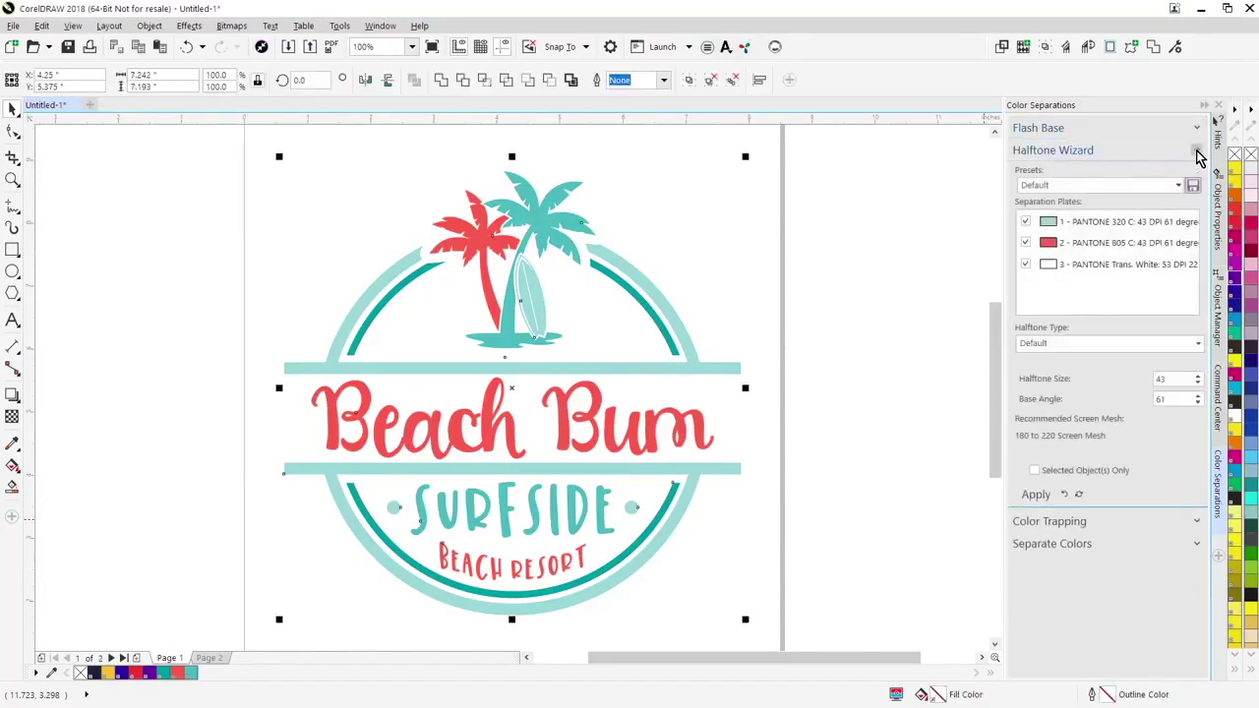
pyautogui.click(1026, 242)
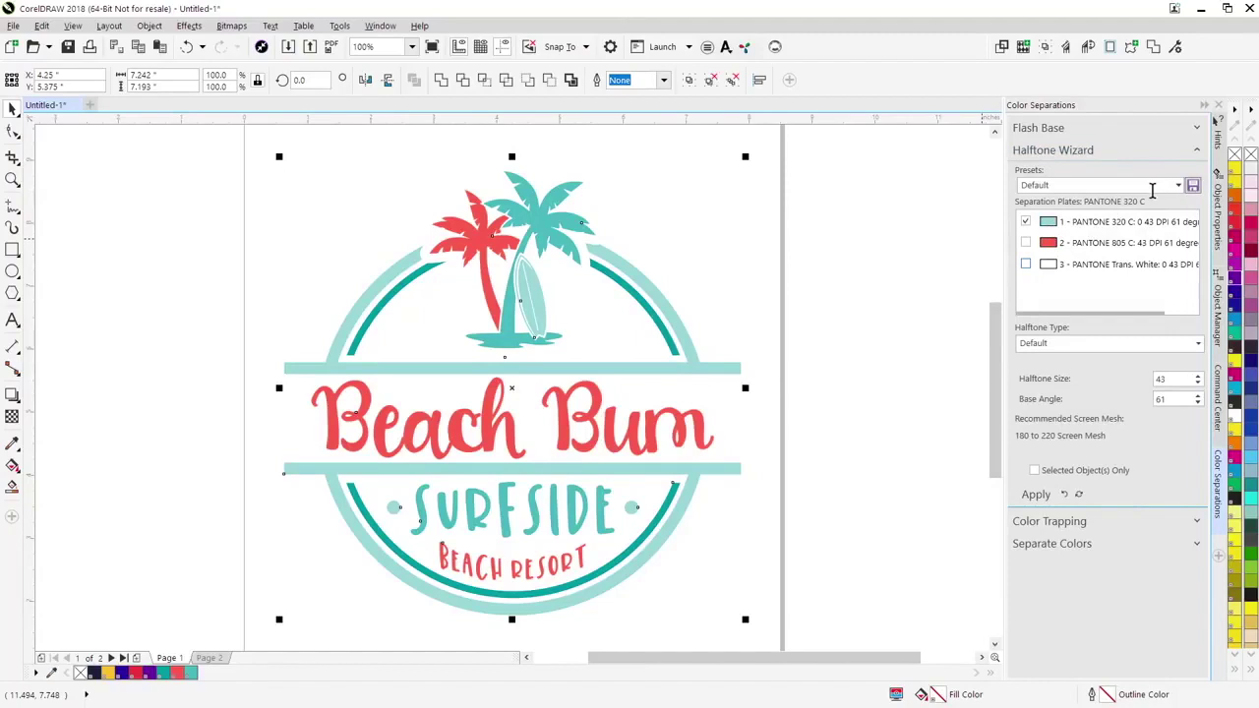
pyautogui.click(1179, 185)
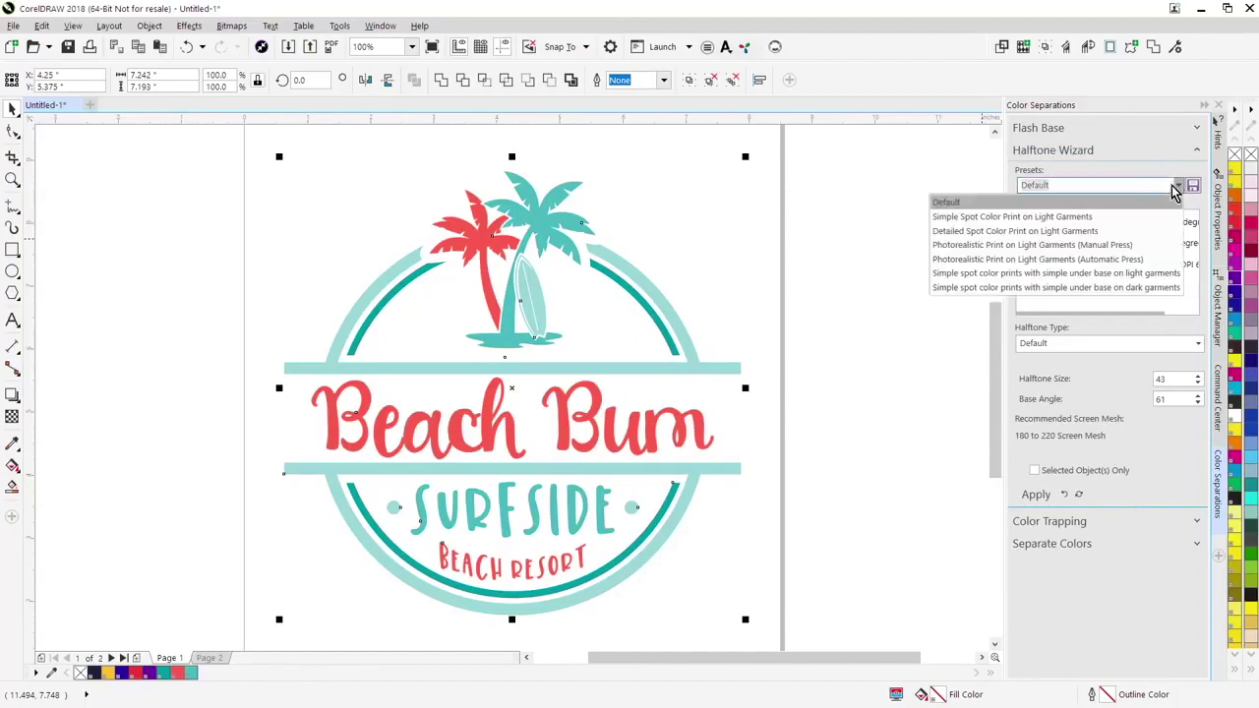
pyautogui.click(1028, 274)
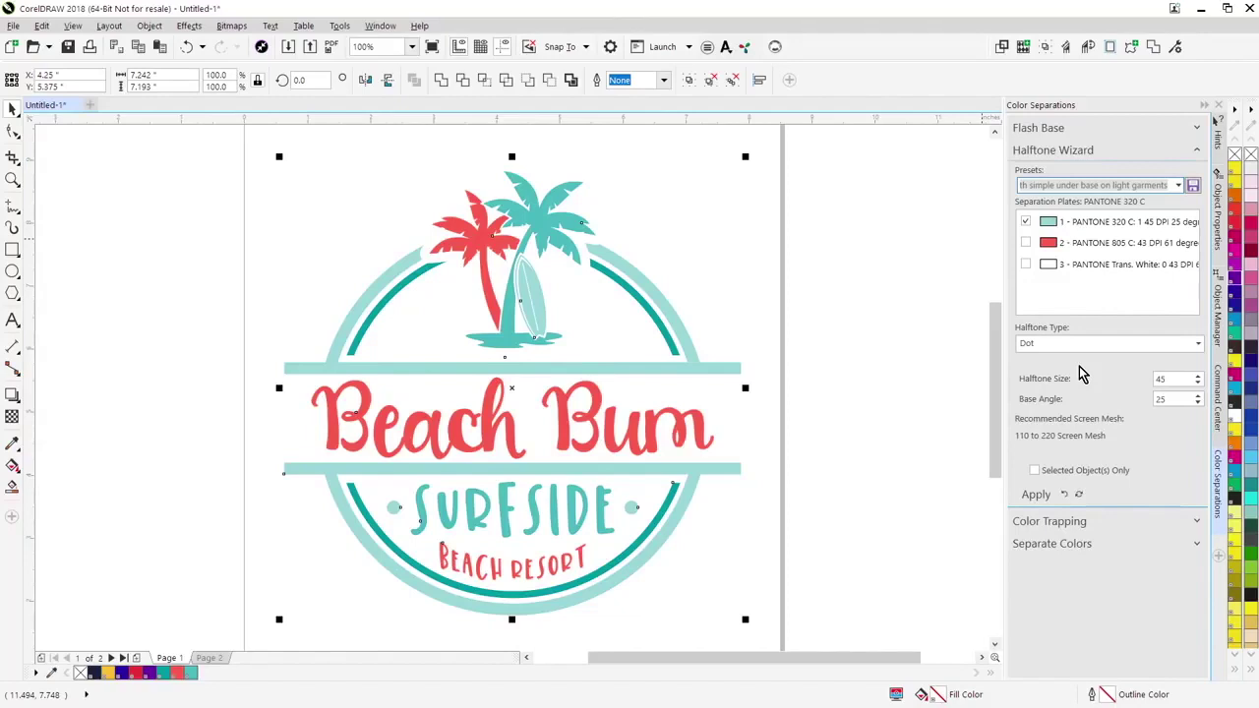
# Step: Separate the logo's colours and review pages 2–4, ending on the PANTONE Trans. White under-base
pyautogui.click(1197, 547)
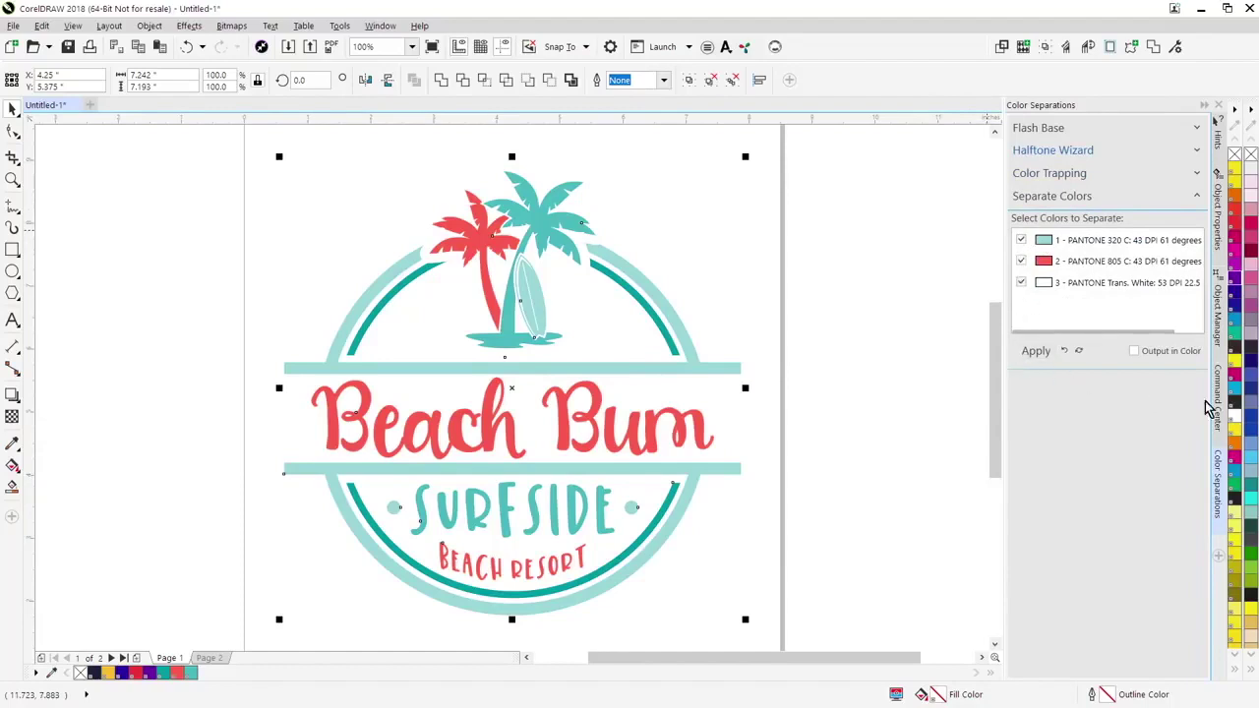
pyautogui.click(1036, 351)
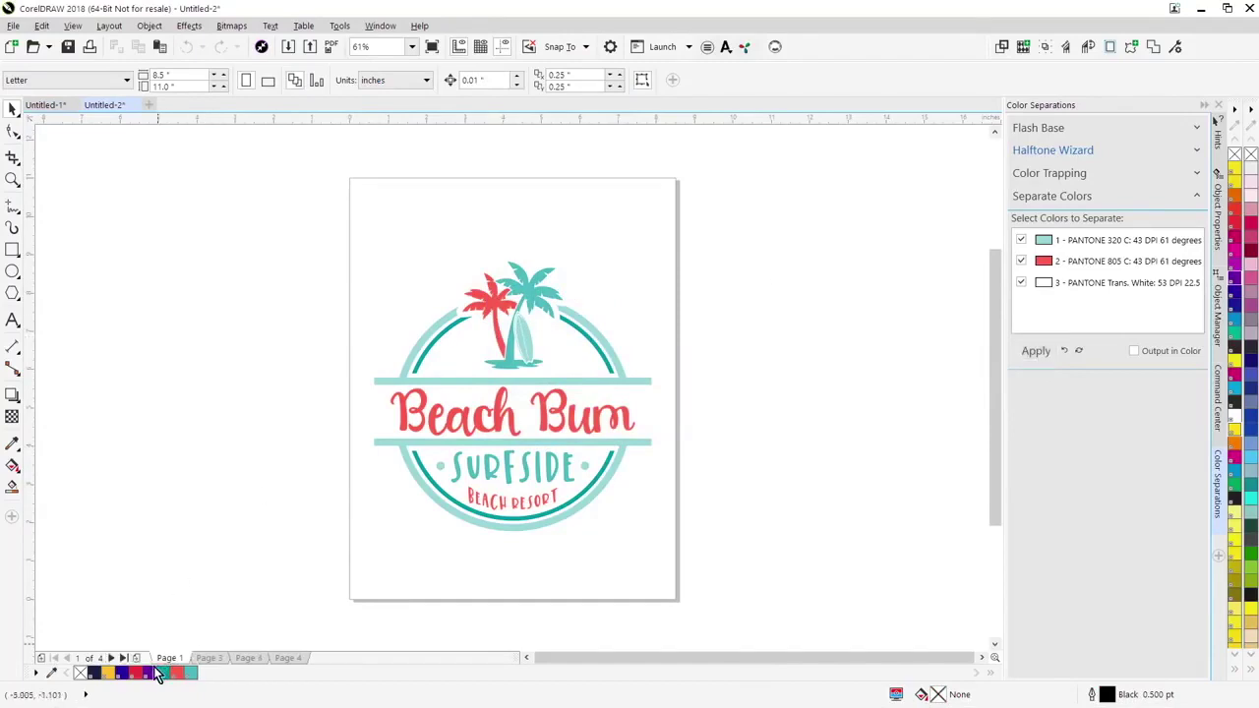
pyautogui.click(212, 659)
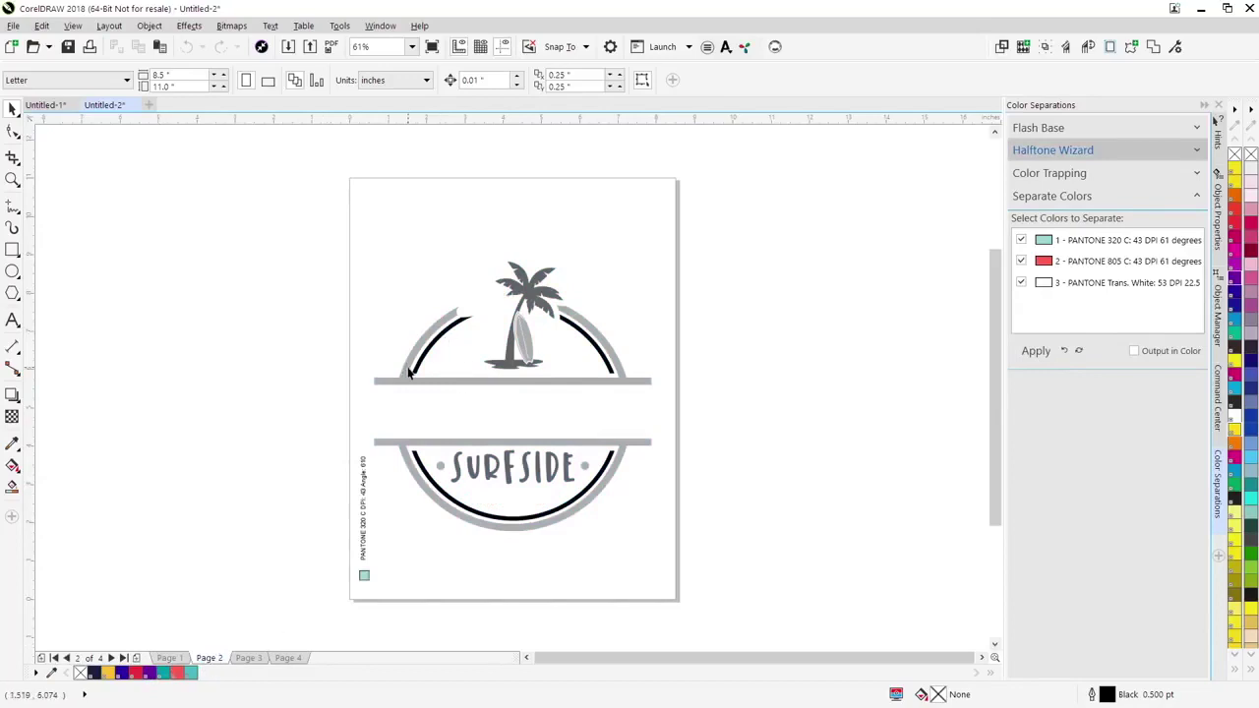
pyautogui.click(253, 661)
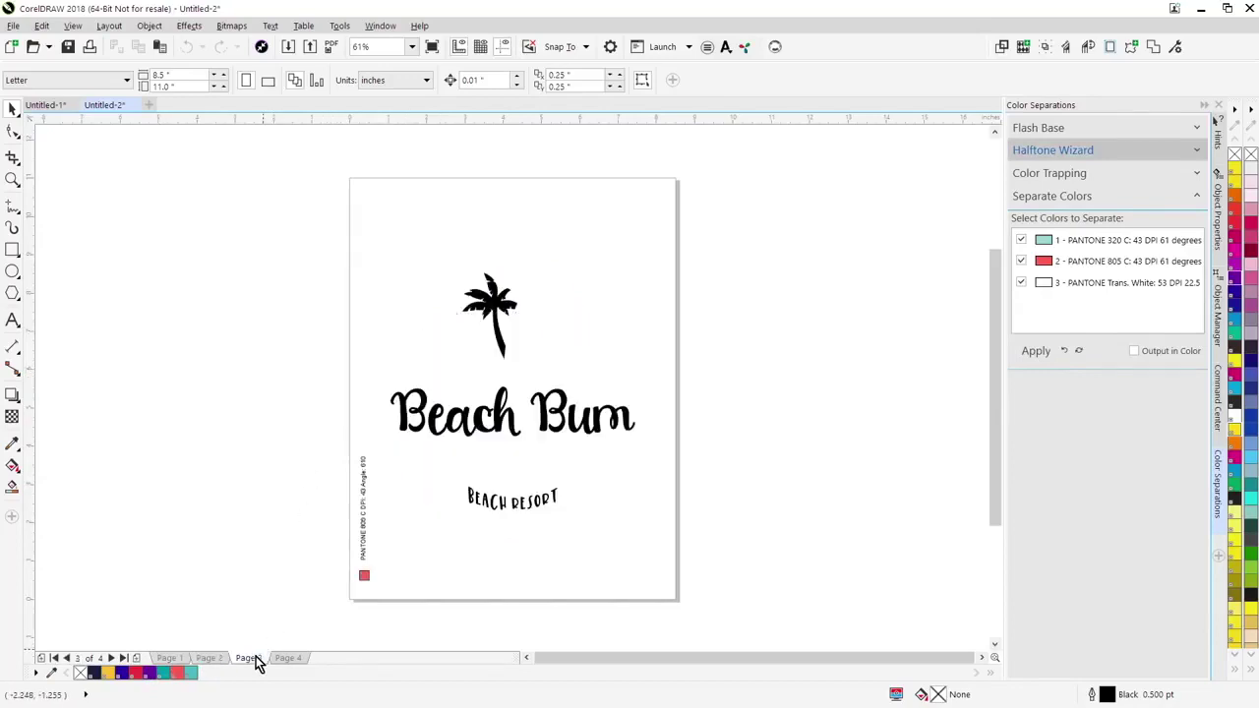
pyautogui.click(294, 661)
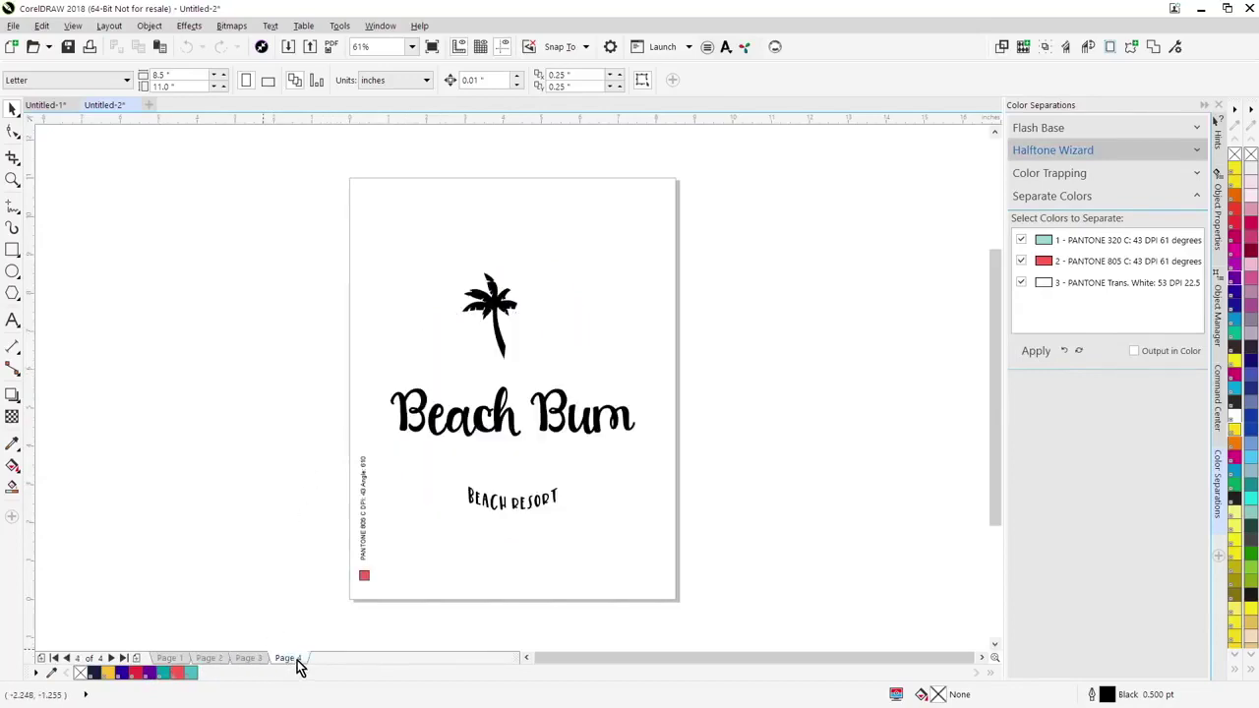
# Step: Return to page 1 and apply the first registration mark style around the logo
pyautogui.click(172, 660)
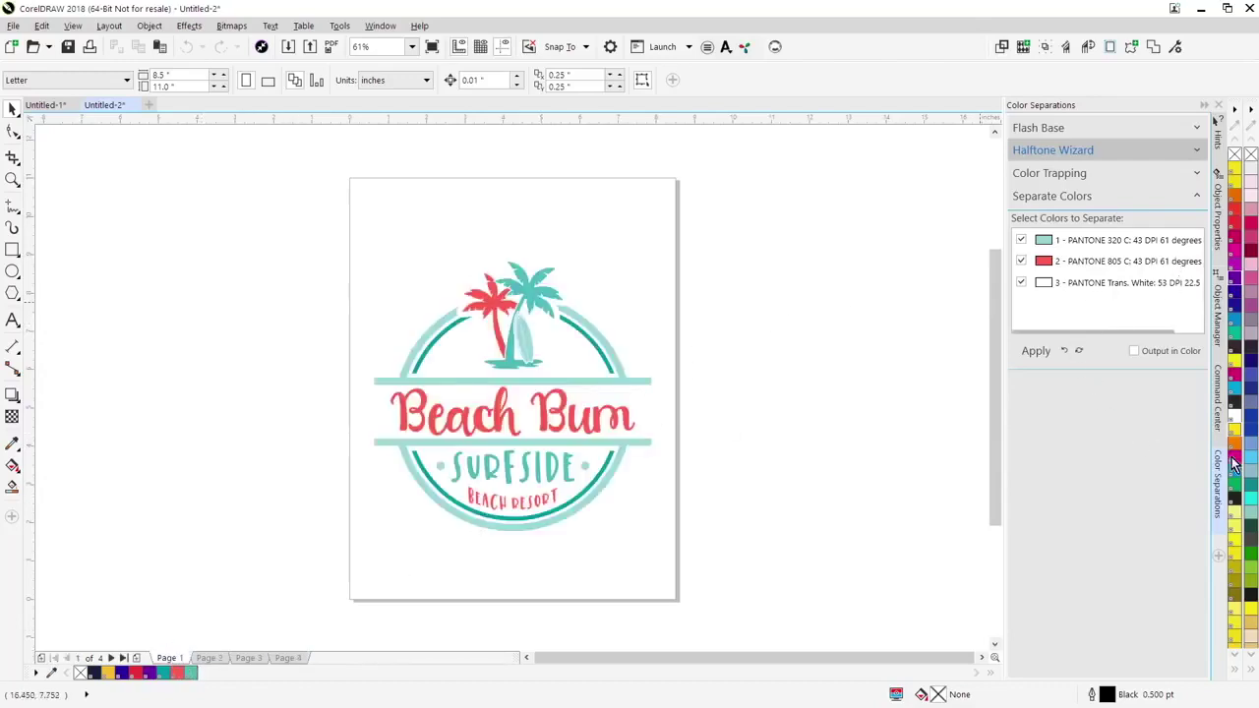
pyautogui.click(1218, 419)
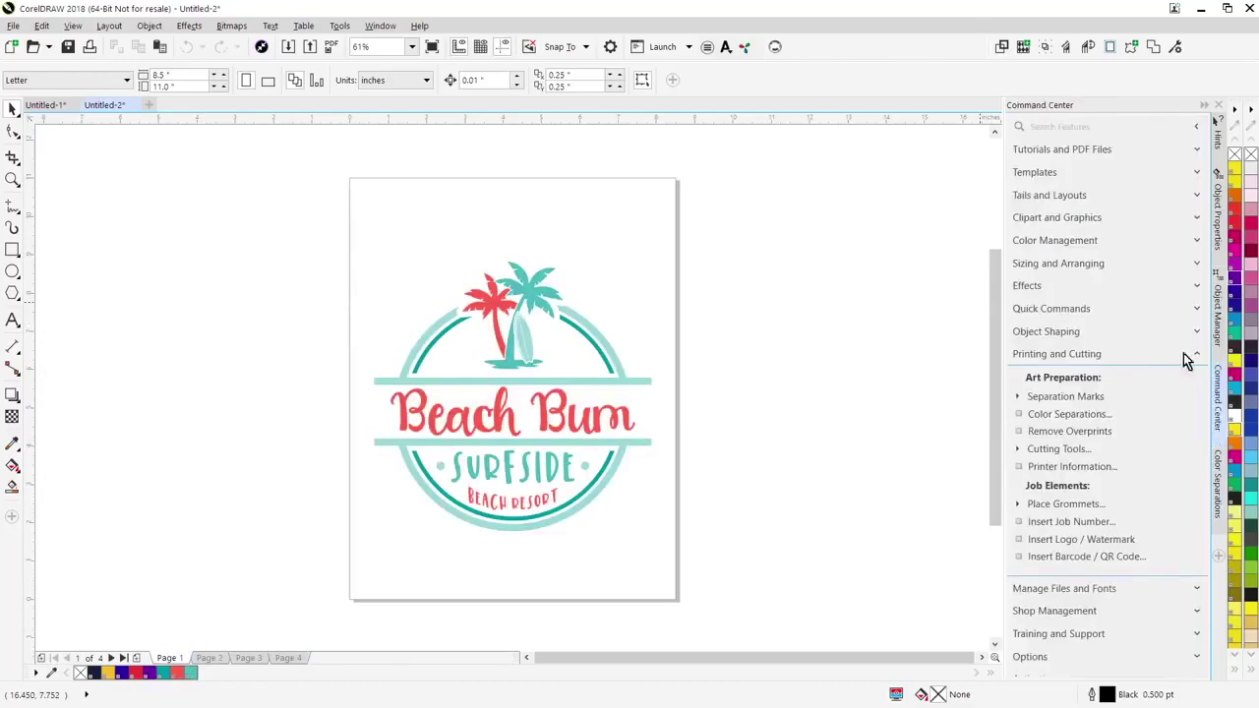
pyautogui.click(1018, 397)
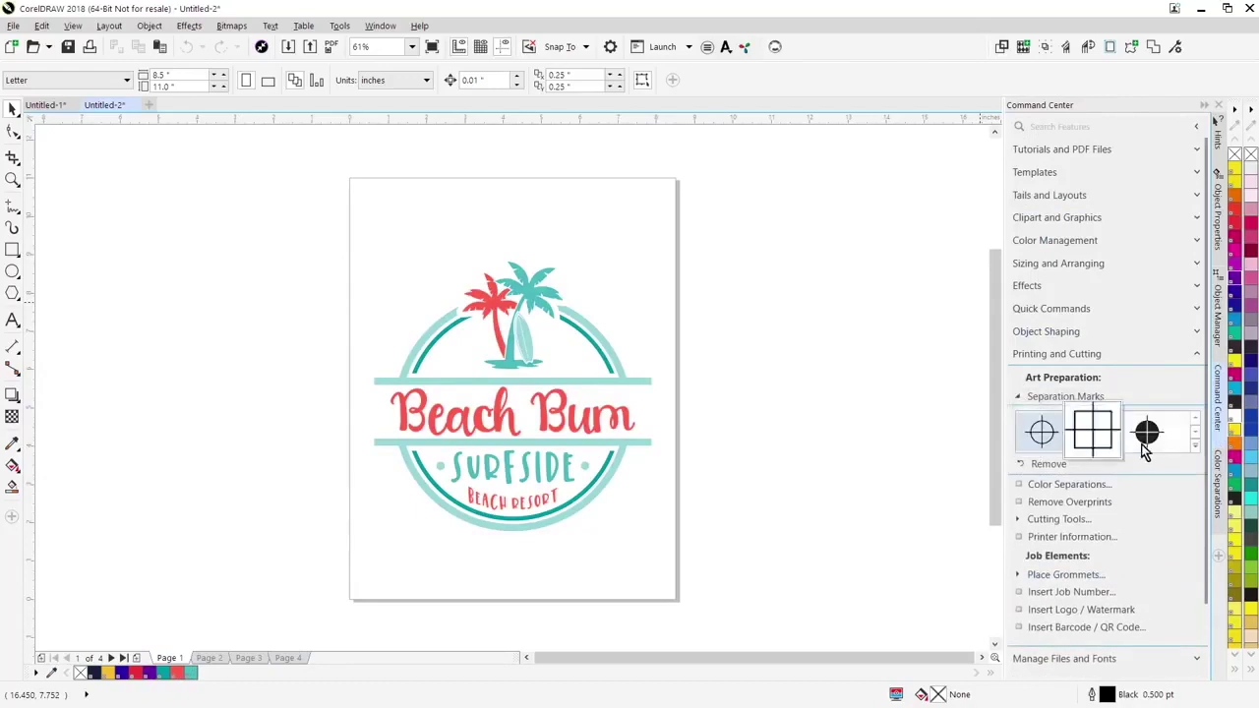
pyautogui.click(1197, 447)
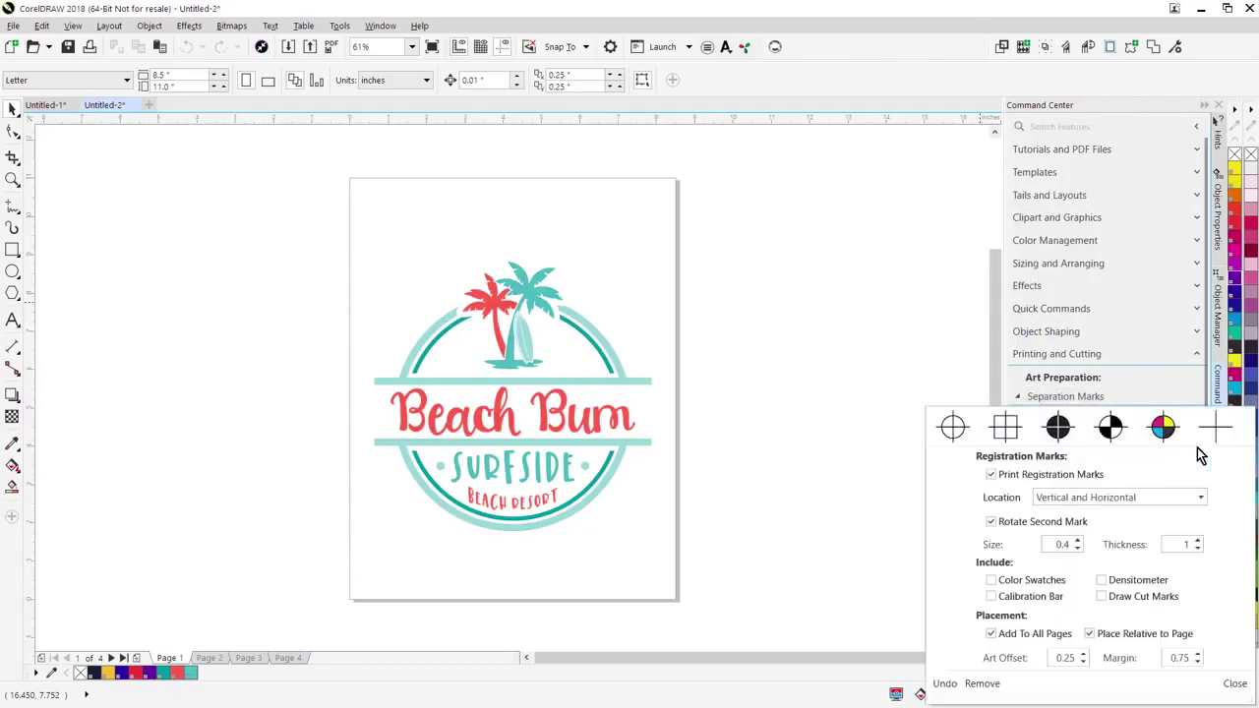
pyautogui.click(914, 384)
pyautogui.moveTo(1045, 430)
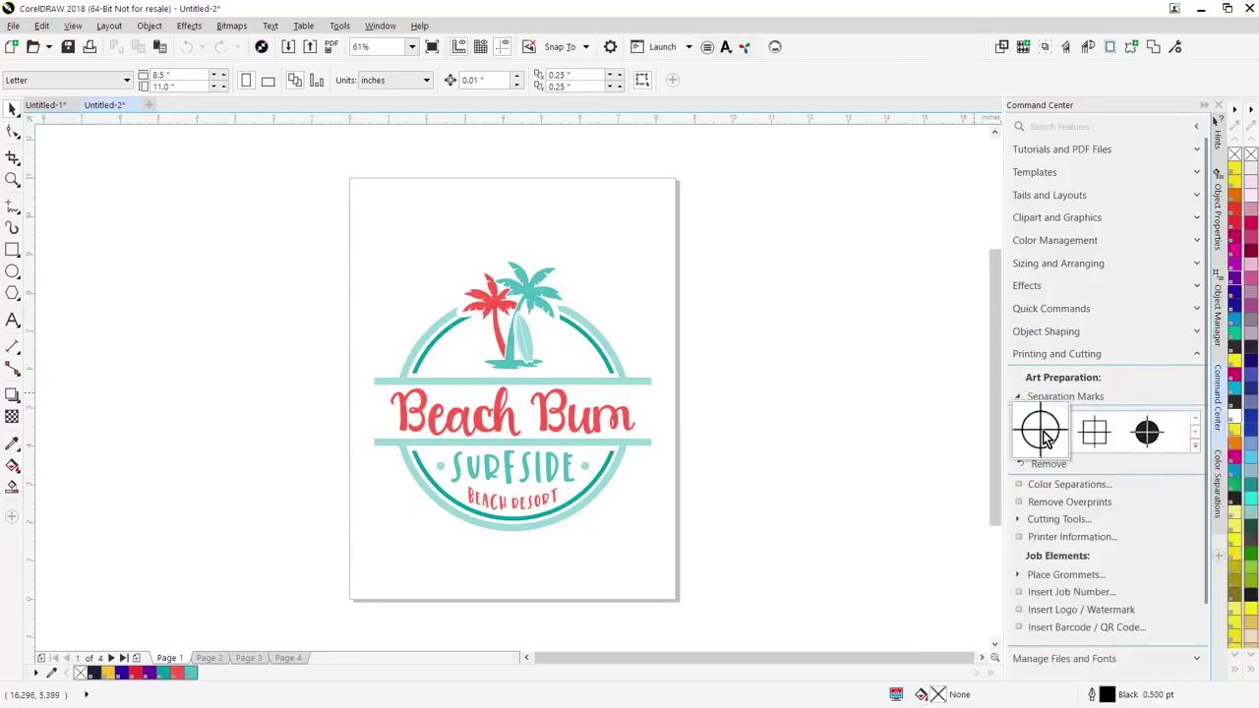
pyautogui.click(1045, 436)
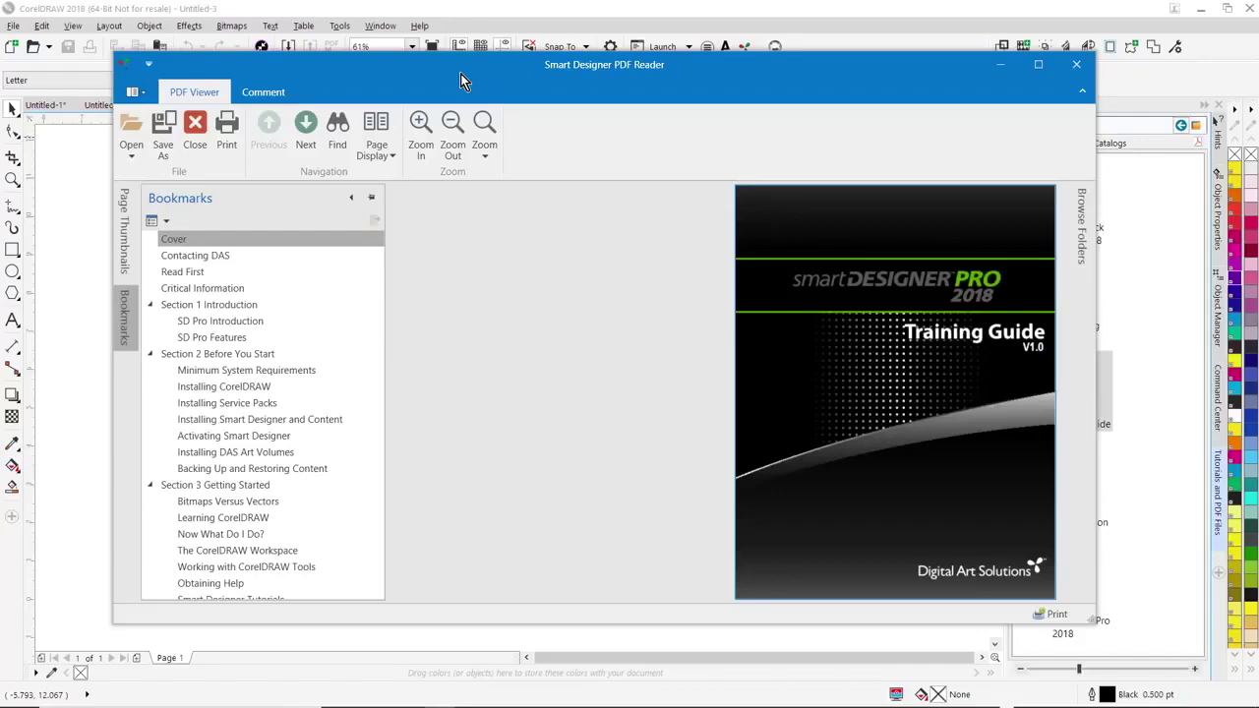
# Step: Show the Training Guide's page thumbnails and jump to page 5, Critical Quick Start Information
pyautogui.moveTo(458, 77); pyautogui.dragTo(434, 86)
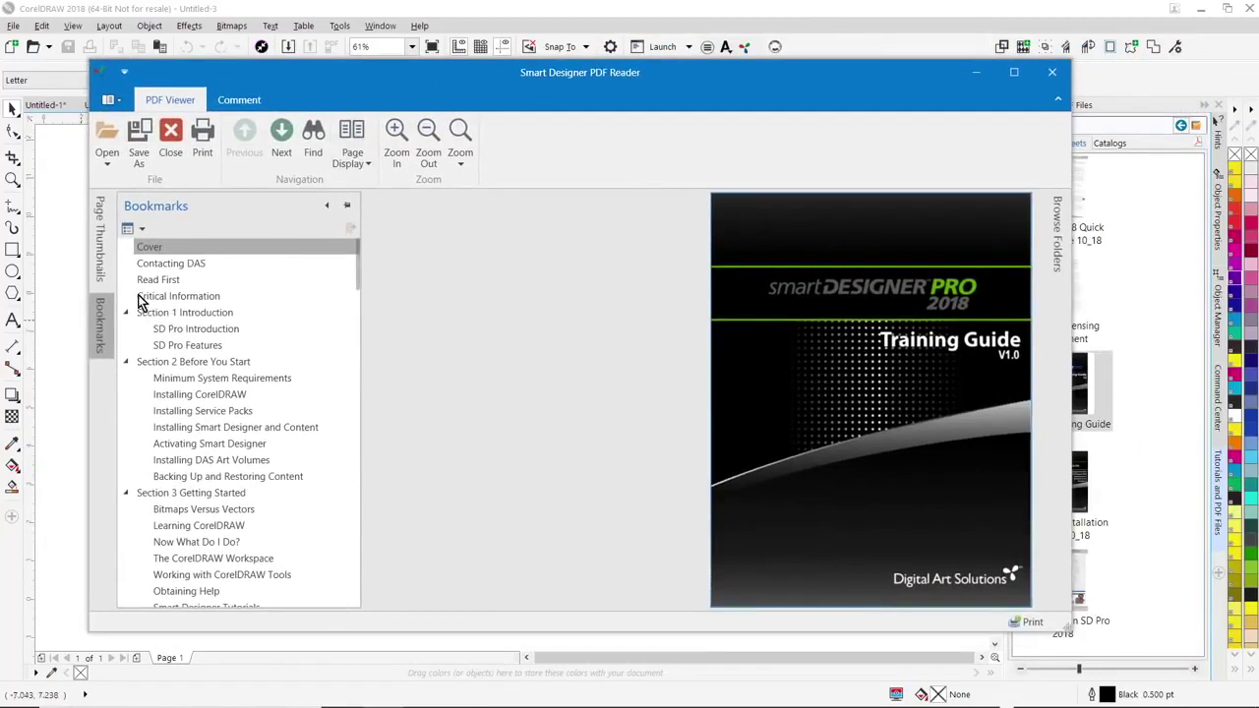
pyautogui.click(105, 234)
pyautogui.scroll(-3, 280, 329)
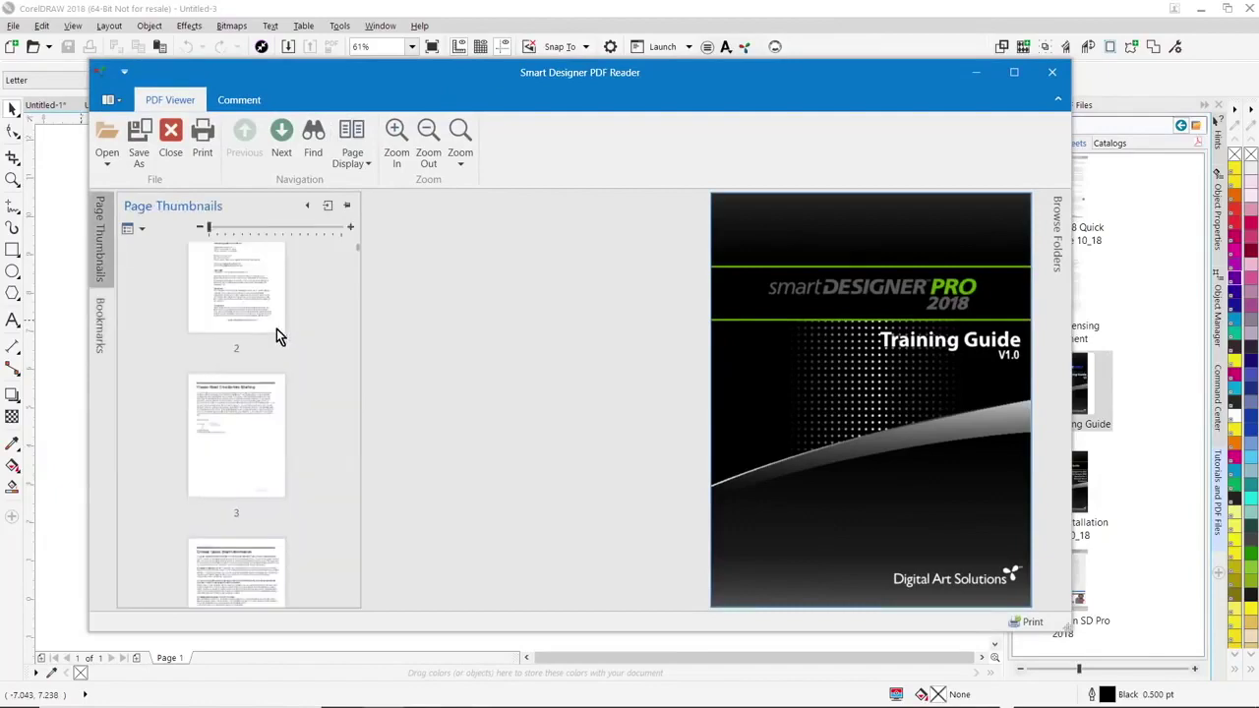
pyautogui.scroll(-5, 276, 355)
pyautogui.click(268, 337)
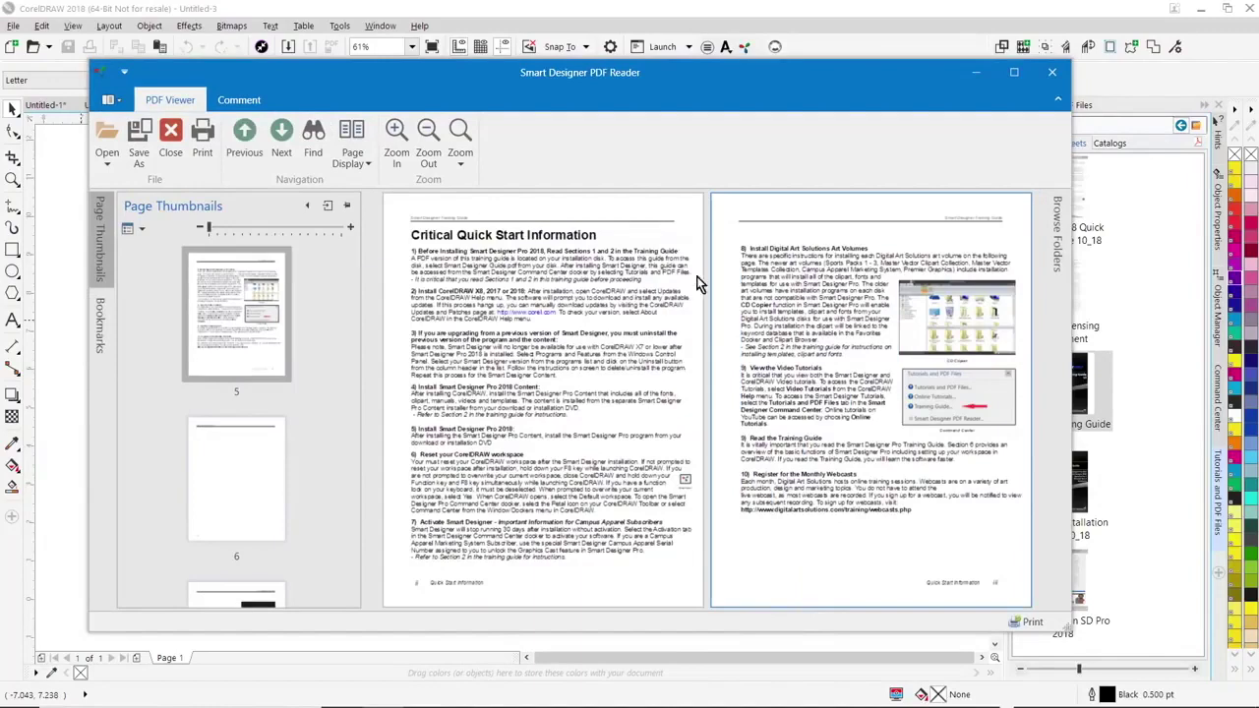
# Step: List the Catalogs folders, such as Campus Apparel, Christmas Packs and Premier Graphics, in Browse Folders
pyautogui.click(1055, 258)
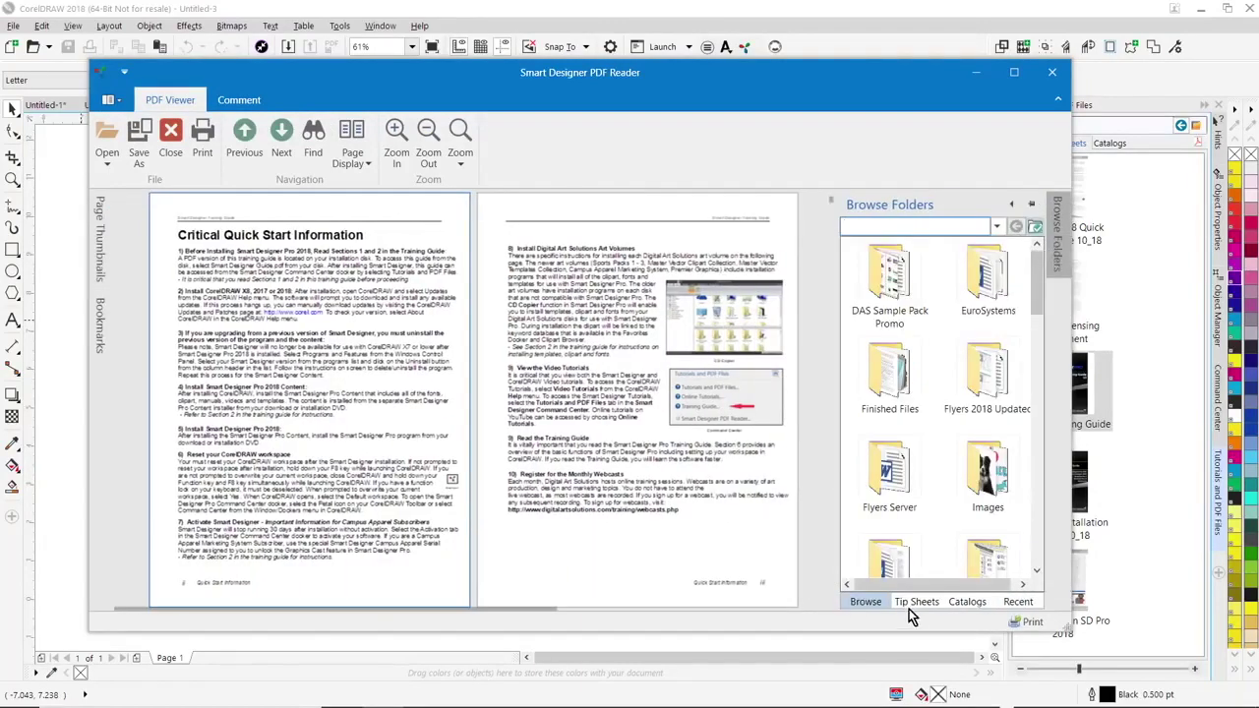
pyautogui.click(964, 604)
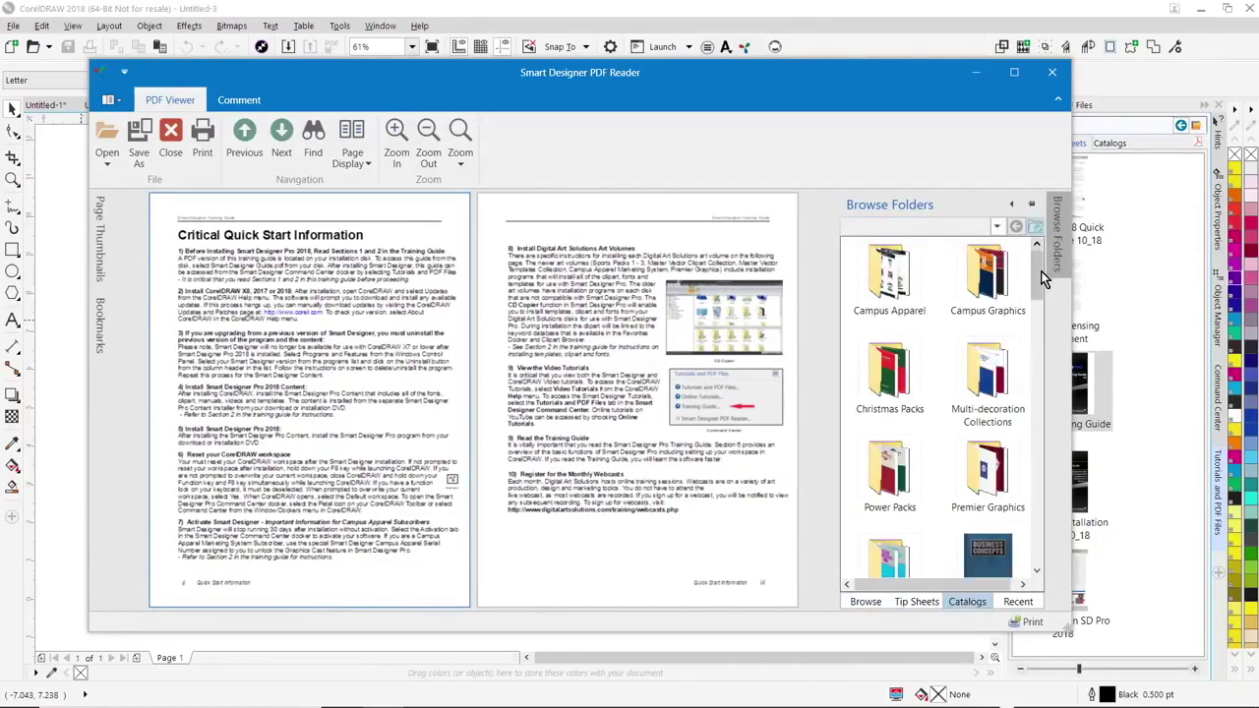
pyautogui.moveTo(1039, 272)
pyautogui.mouseDown()
pyautogui.moveTo(1035, 313)
pyautogui.moveTo(1035, 257)
pyautogui.mouseUp()
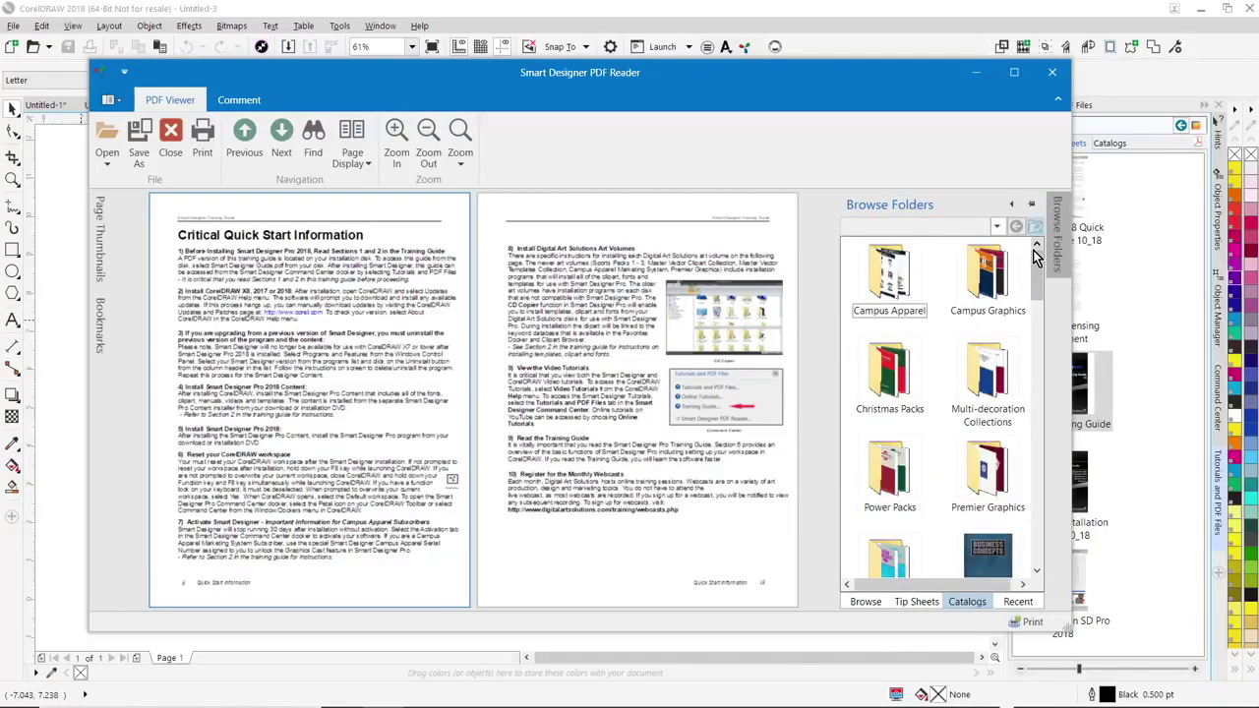